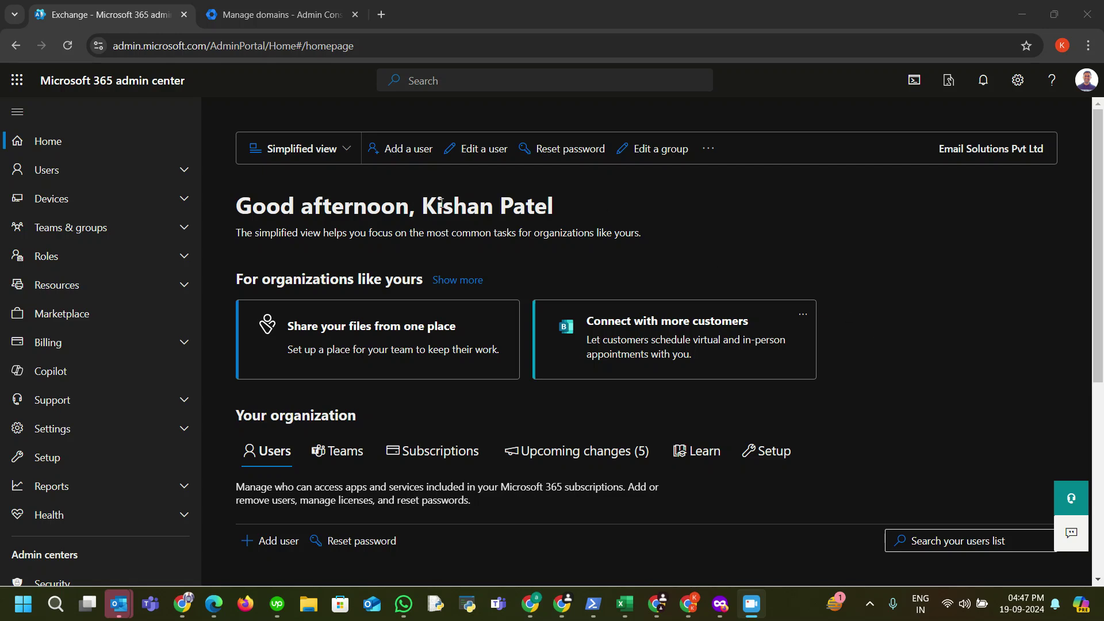
# Step: Expand Users in the Microsoft 365 admin center and open the Active users list
pyautogui.scroll(-2, 130, 161)
pyautogui.scroll(2, 137, 176)
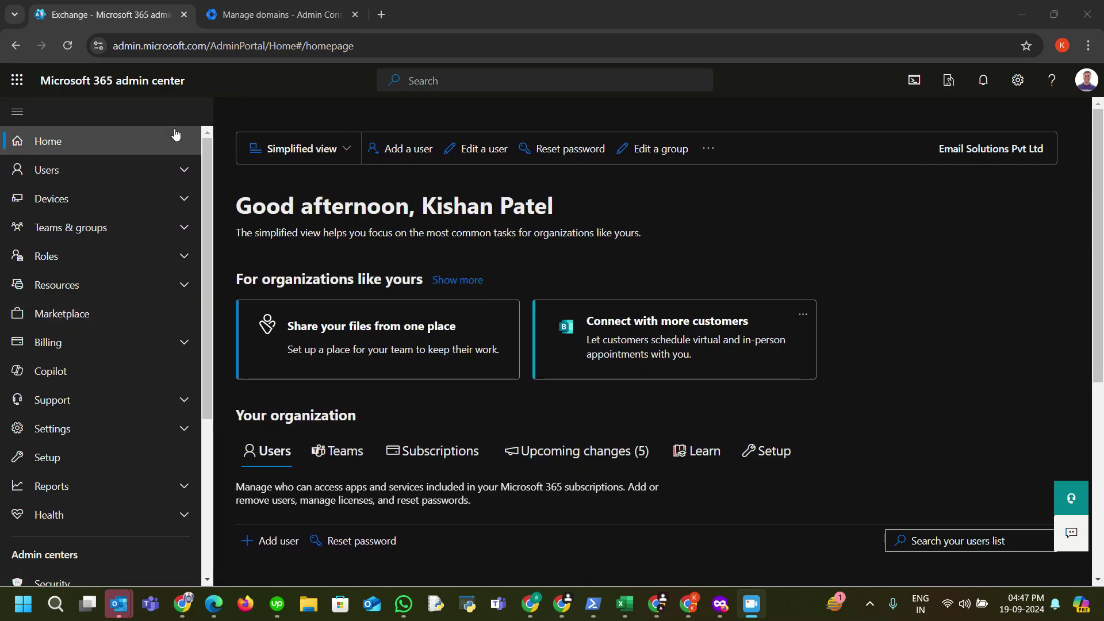
pyautogui.click(183, 173)
pyautogui.click(87, 196)
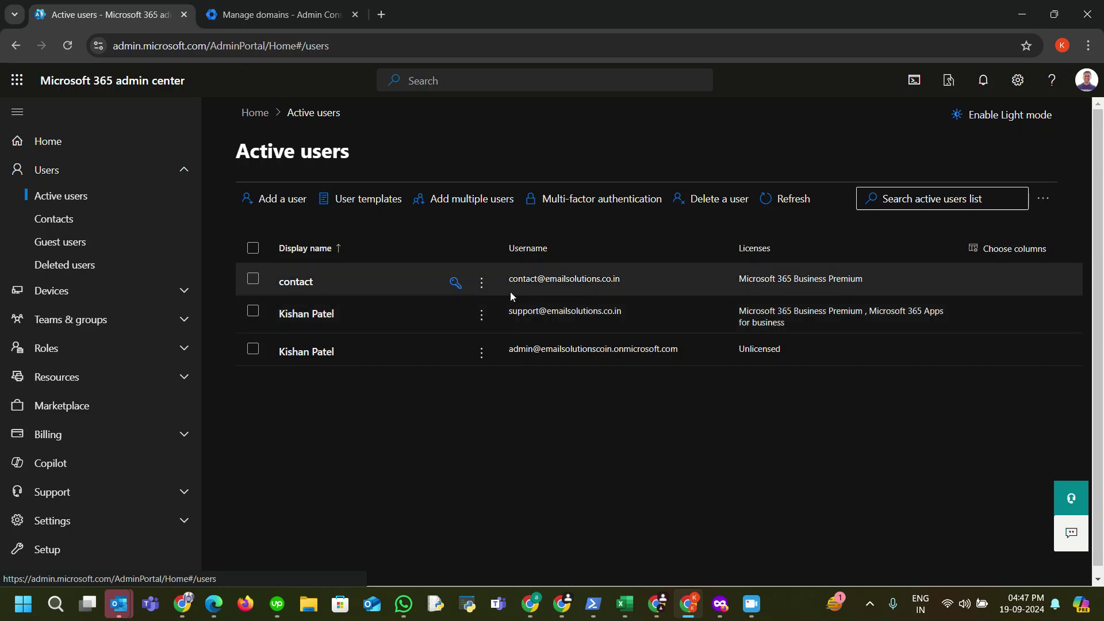
# Step: Run an MX lookup for emailsolutions.co.in on mxtoolbox.com in a new tab
pyautogui.click(382, 14)
pyautogui.write('mxt')
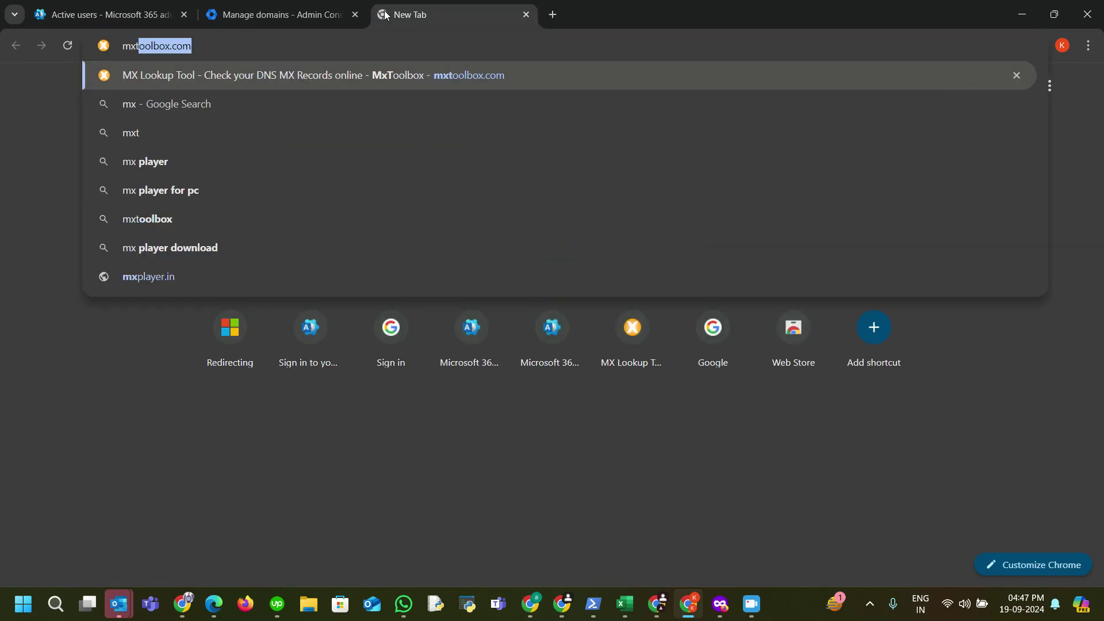
pyautogui.write('oo')
pyautogui.press('Return')
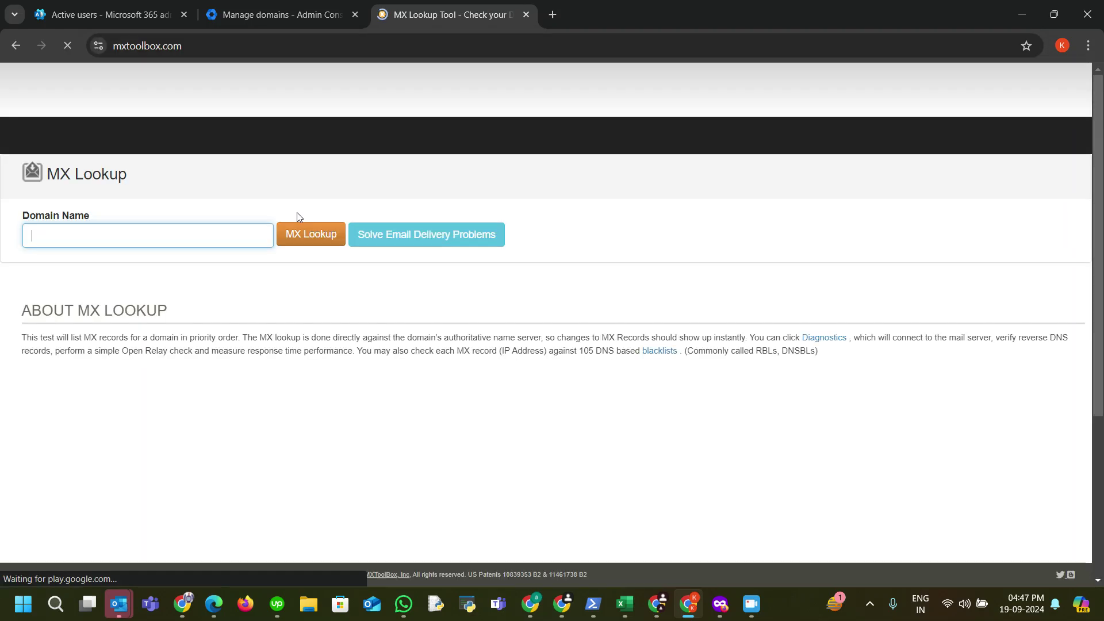
pyautogui.write('emailsolutions.co.in')
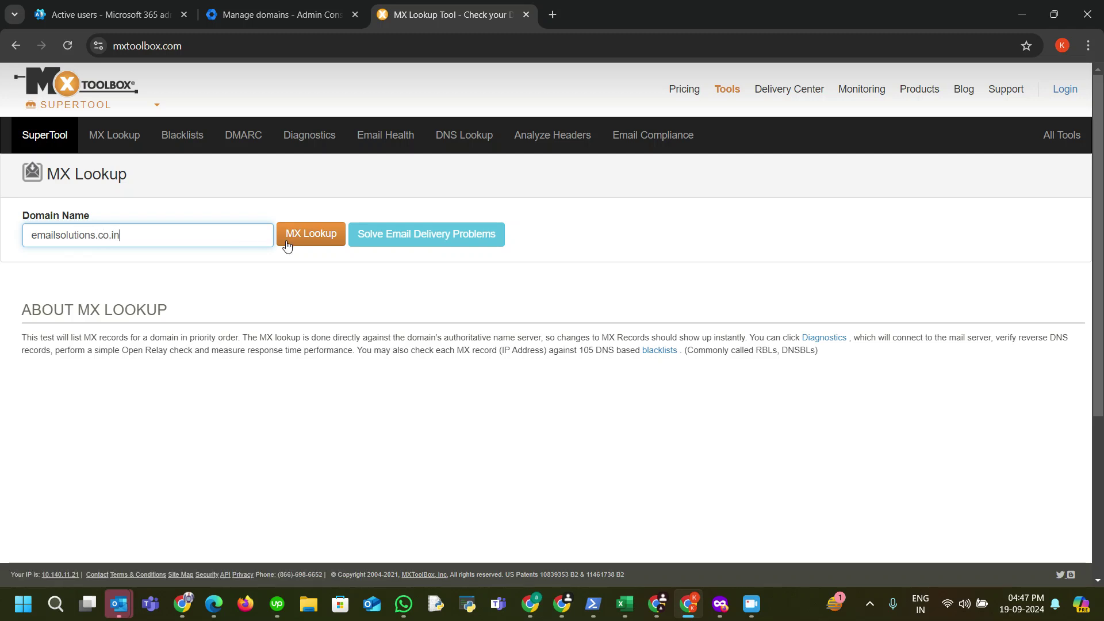
pyautogui.click(287, 246)
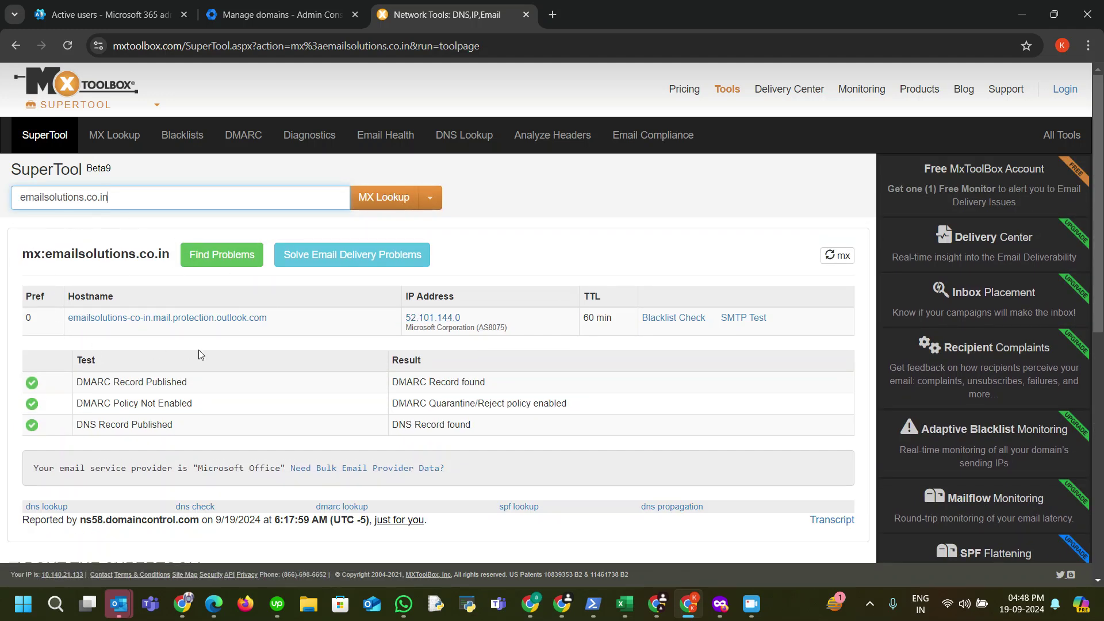
# Step: Highlight the detected email provider and the MX preference 0, then return to Microsoft 365
pyautogui.moveTo(32, 467); pyautogui.dragTo(288, 470)
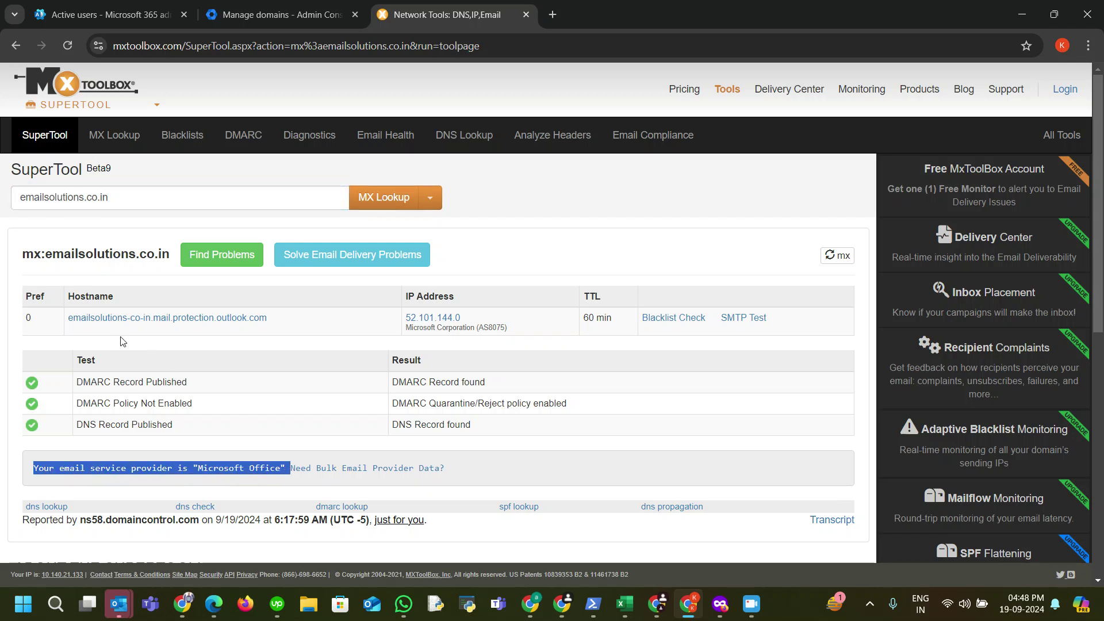
pyautogui.doubleClick(28, 318)
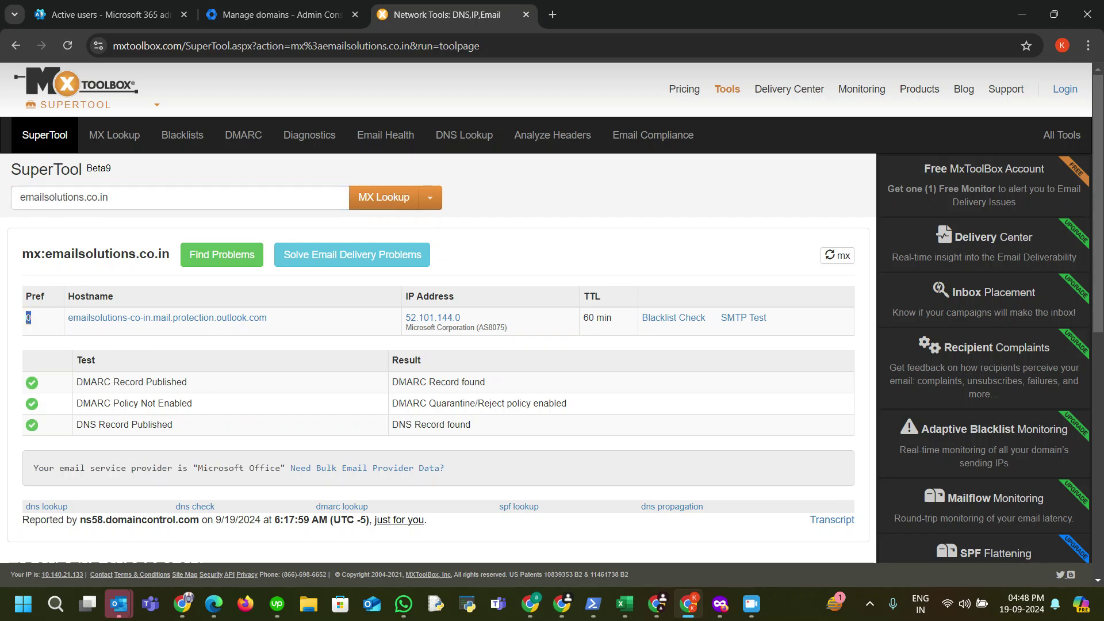
pyautogui.click(109, 15)
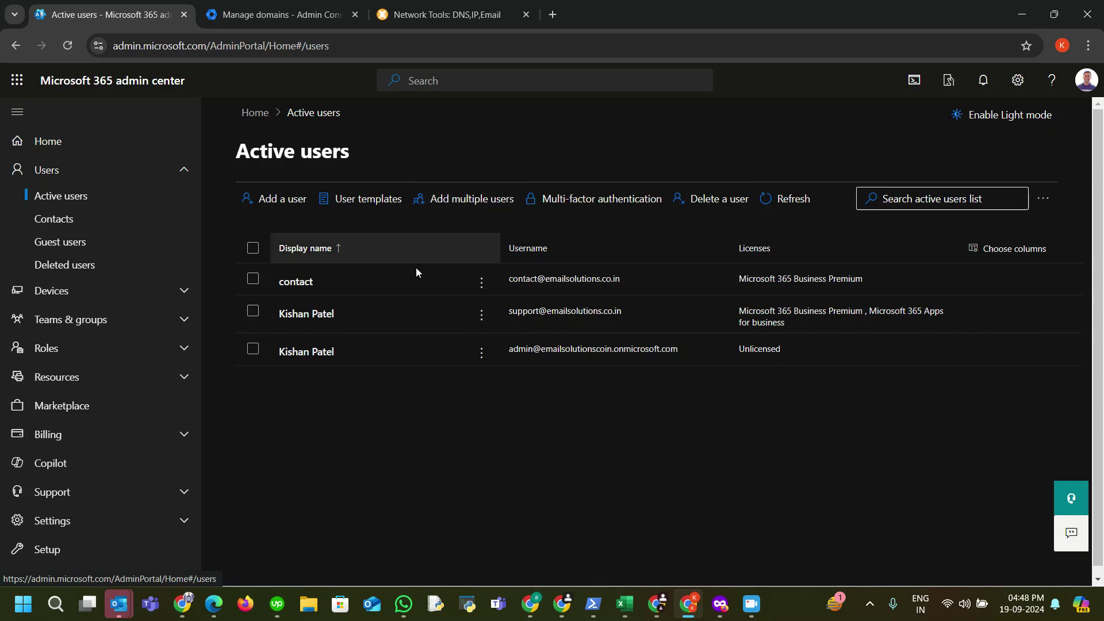
# Step: Open Directory > Users in the Google Admin console
pyautogui.click(276, 15)
pyautogui.scroll(5, 92, 270)
pyautogui.click(18, 192)
pyautogui.click(57, 220)
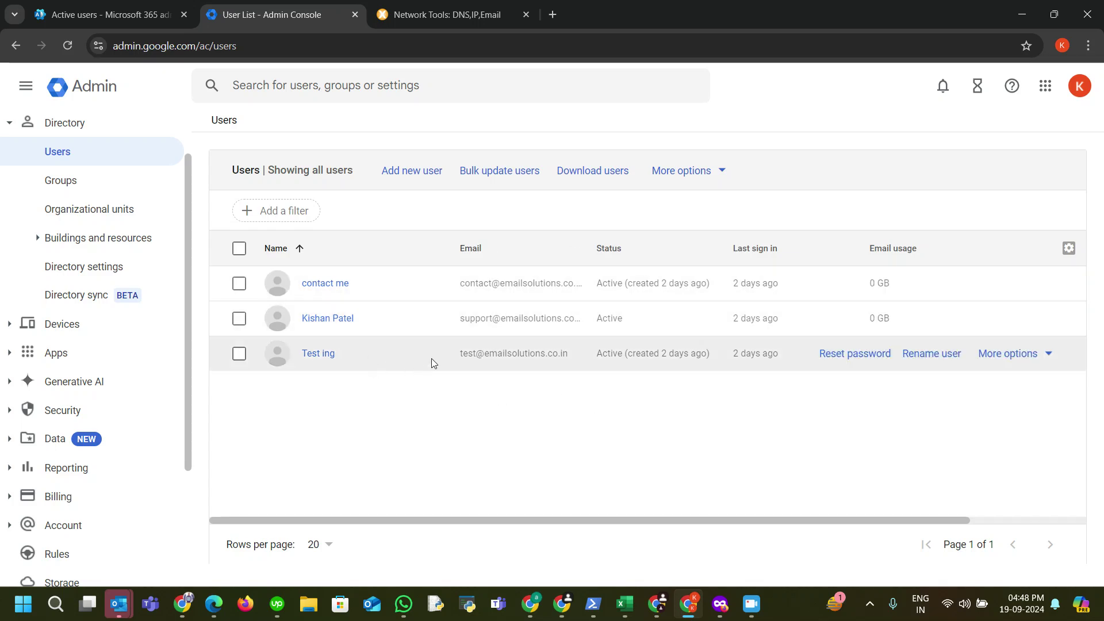
# Step: Highlight the test account's email address, then go back to the Microsoft 365 users list
pyautogui.moveTo(450, 353); pyautogui.dragTo(551, 353)
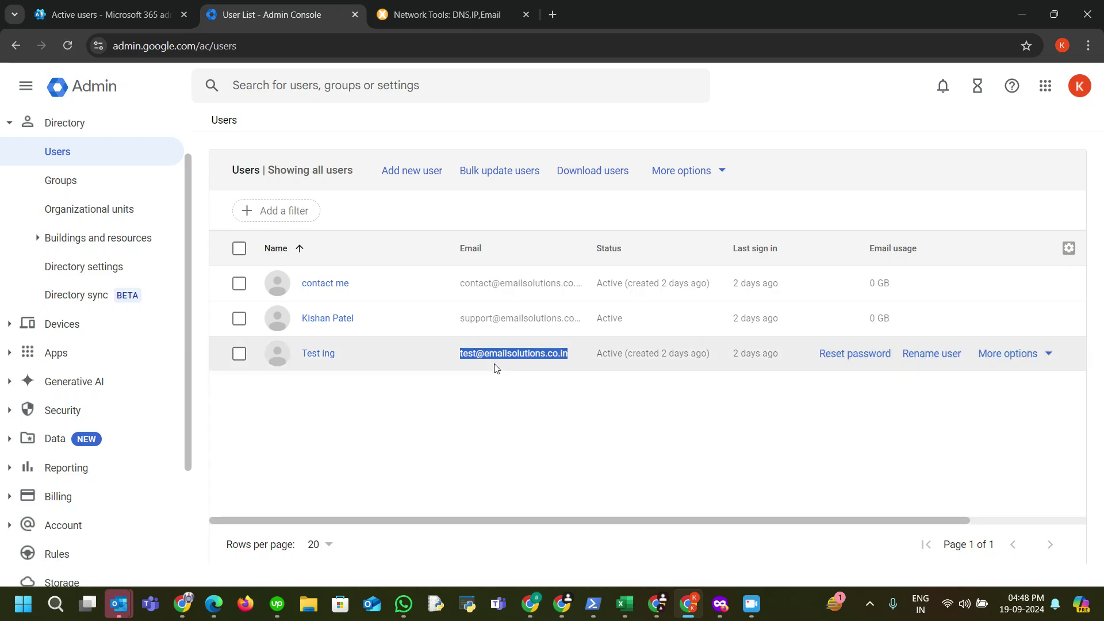
pyautogui.click(590, 405)
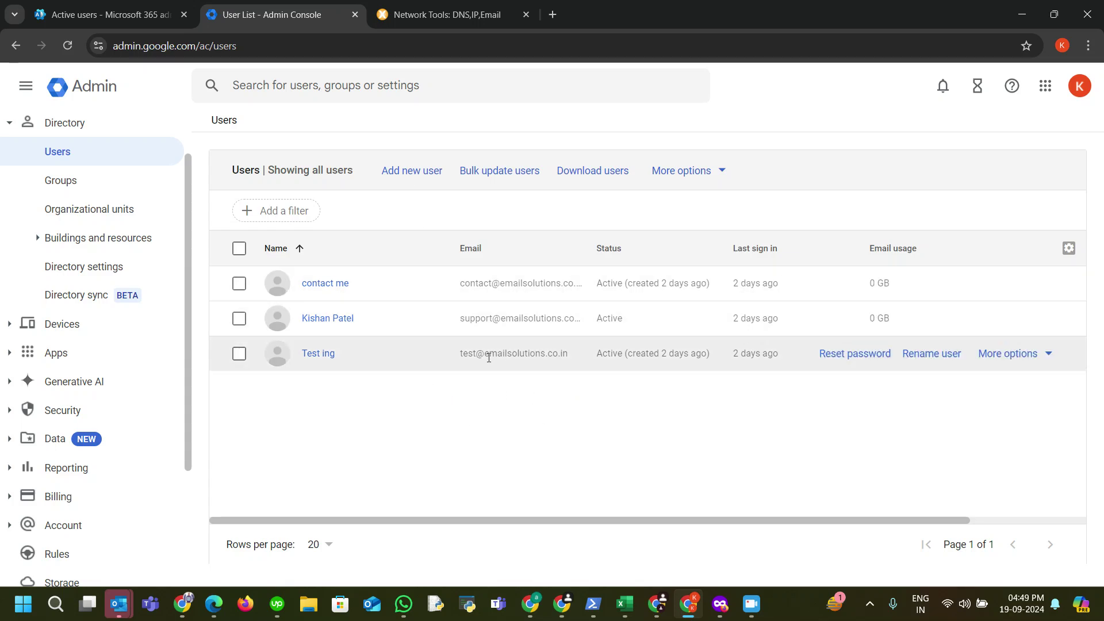
pyautogui.moveTo(457, 353); pyautogui.dragTo(569, 353)
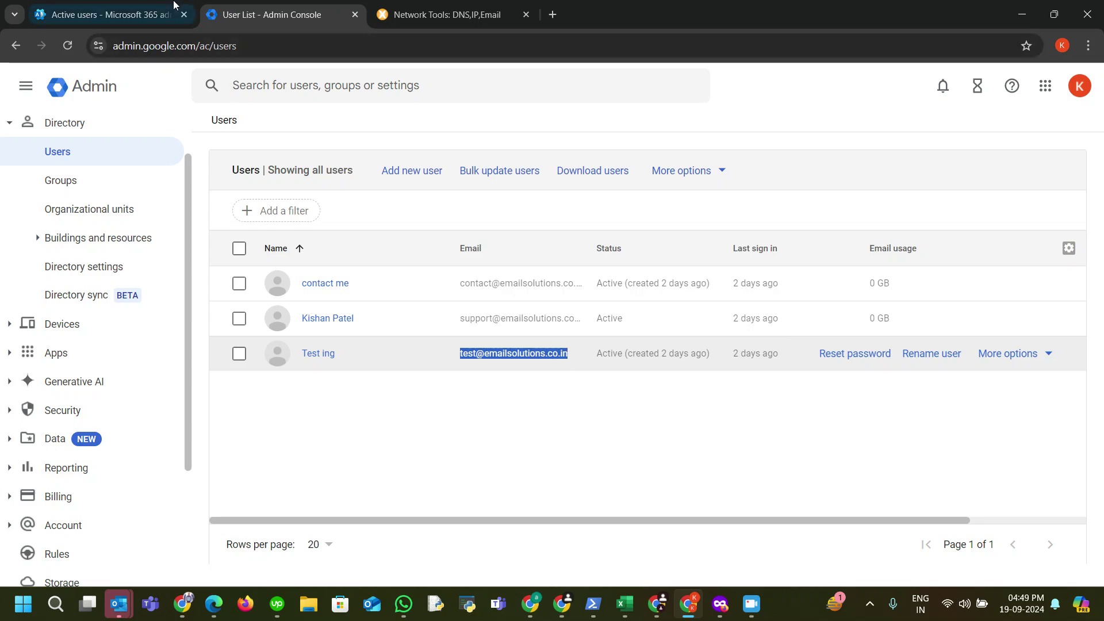
pyautogui.click(109, 14)
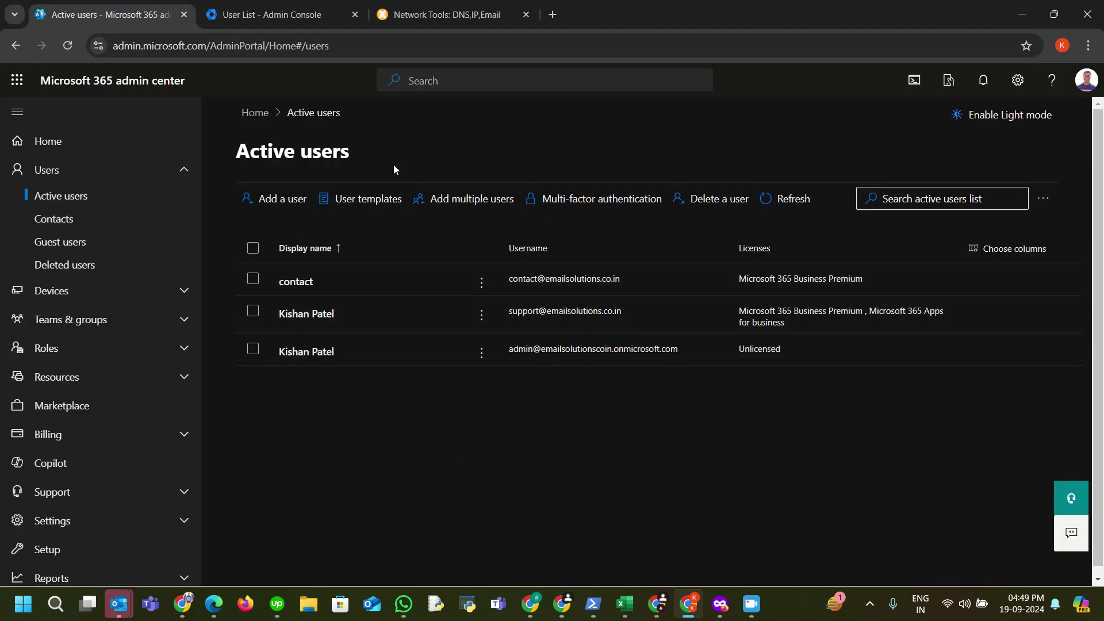
# Step: Open the Exchange admin center's Manage mailboxes page and expand Mail flow
pyautogui.click(309, 6)
pyautogui.click(140, 11)
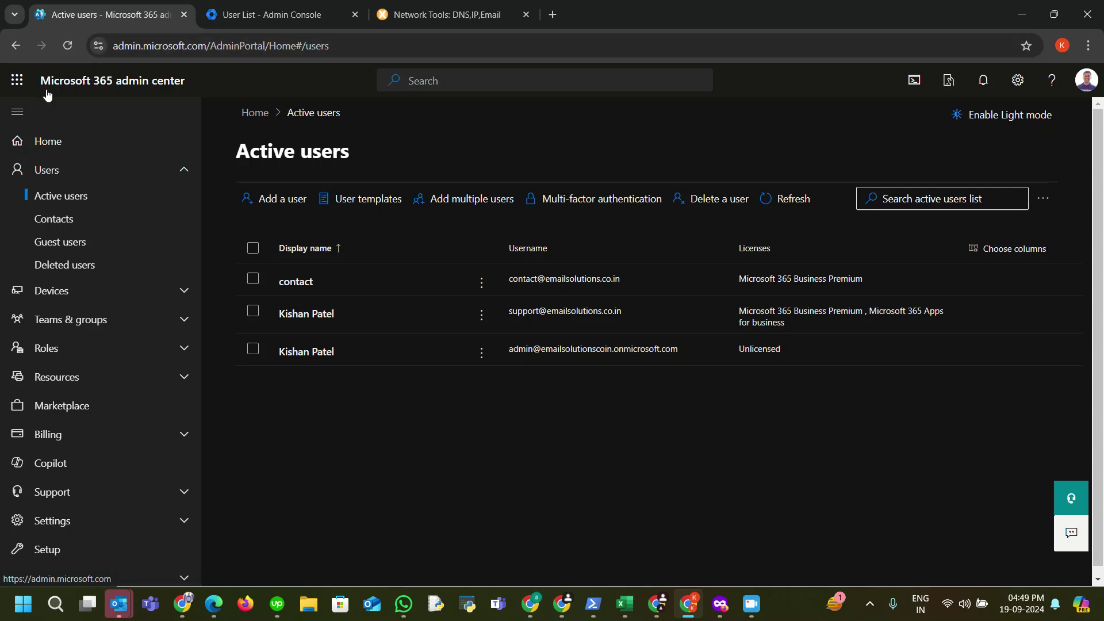
pyautogui.scroll(-6, 155, 325)
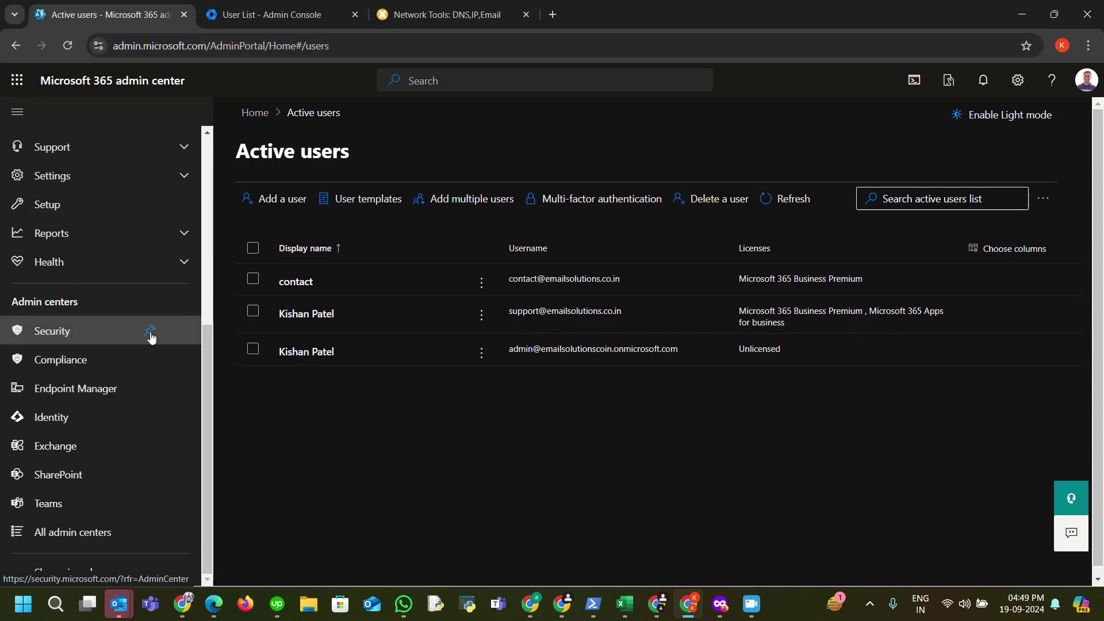
pyautogui.click(61, 449)
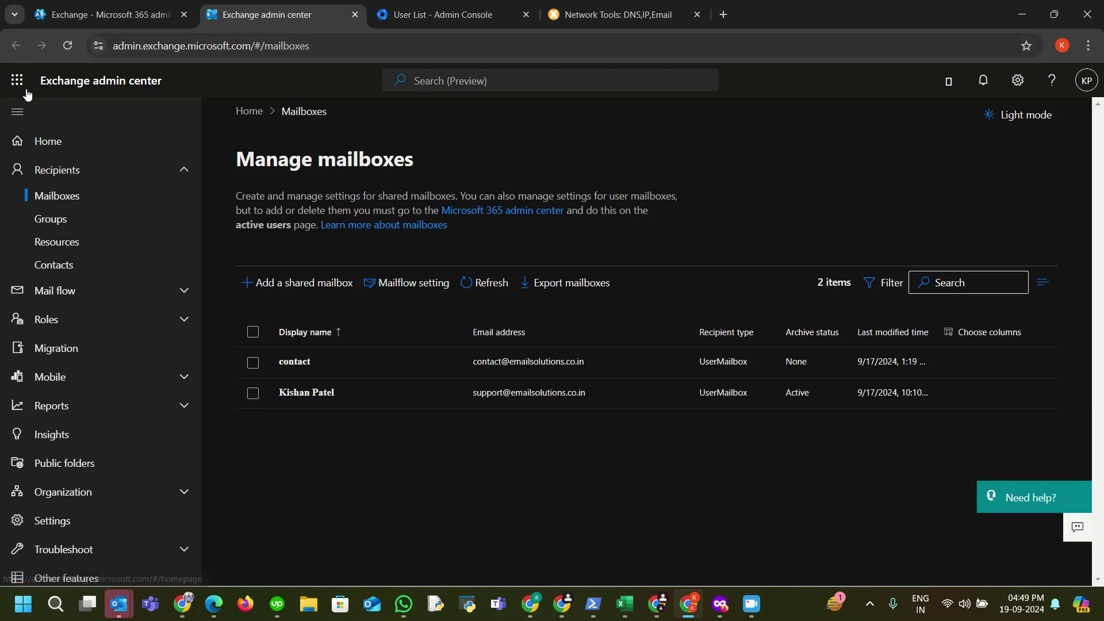
pyautogui.click(185, 292)
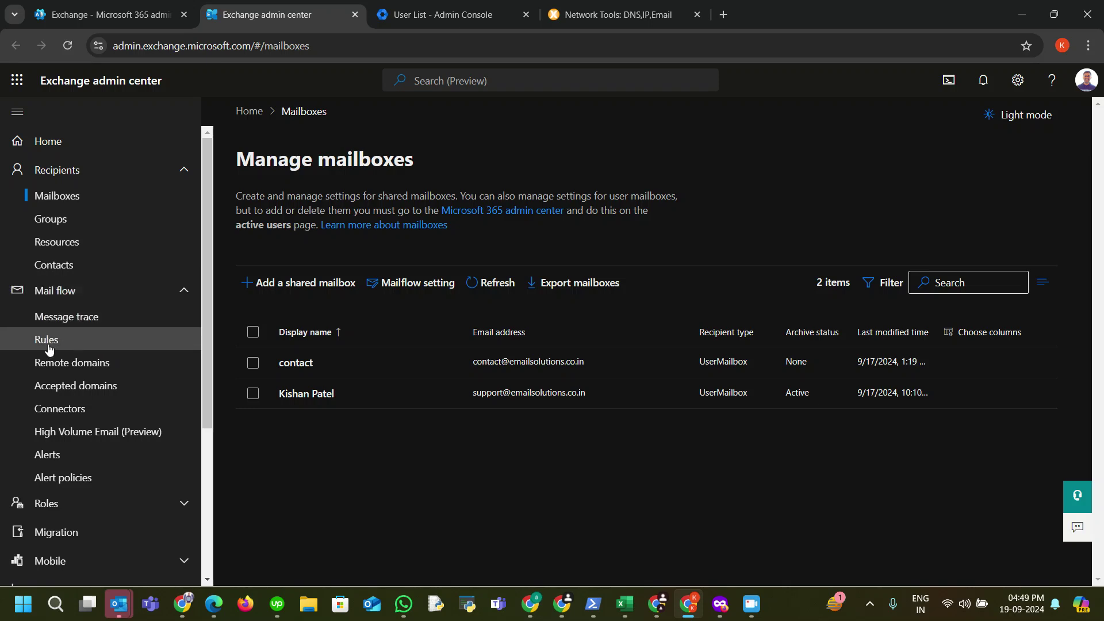
# Step: Change accepted domain emailsolutions.co.in to Internal relay and save
pyautogui.click(73, 384)
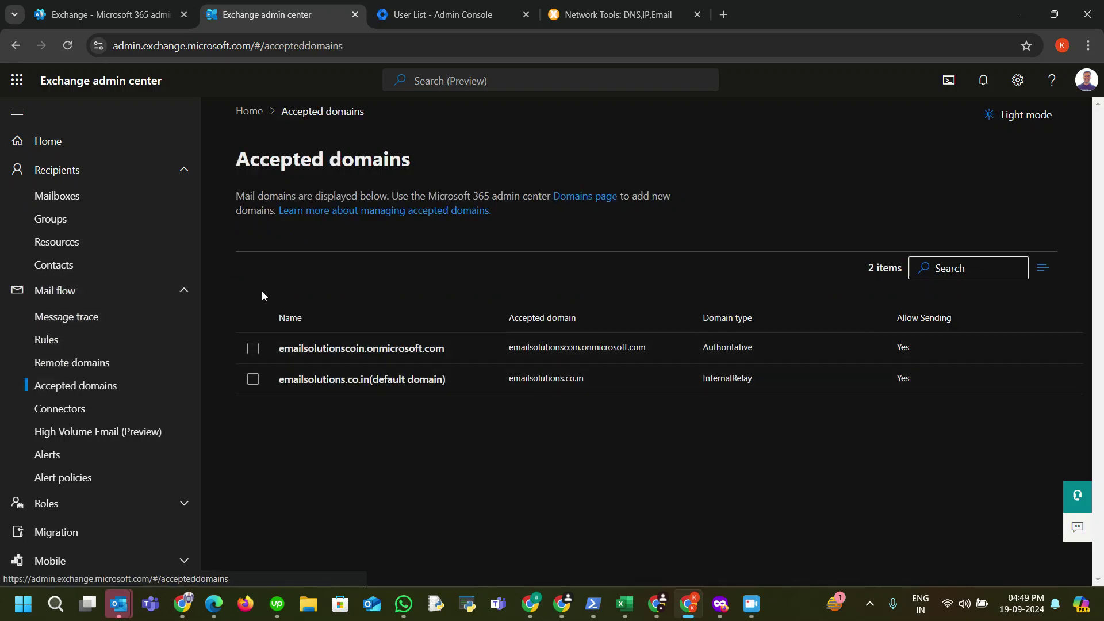
pyautogui.click(348, 379)
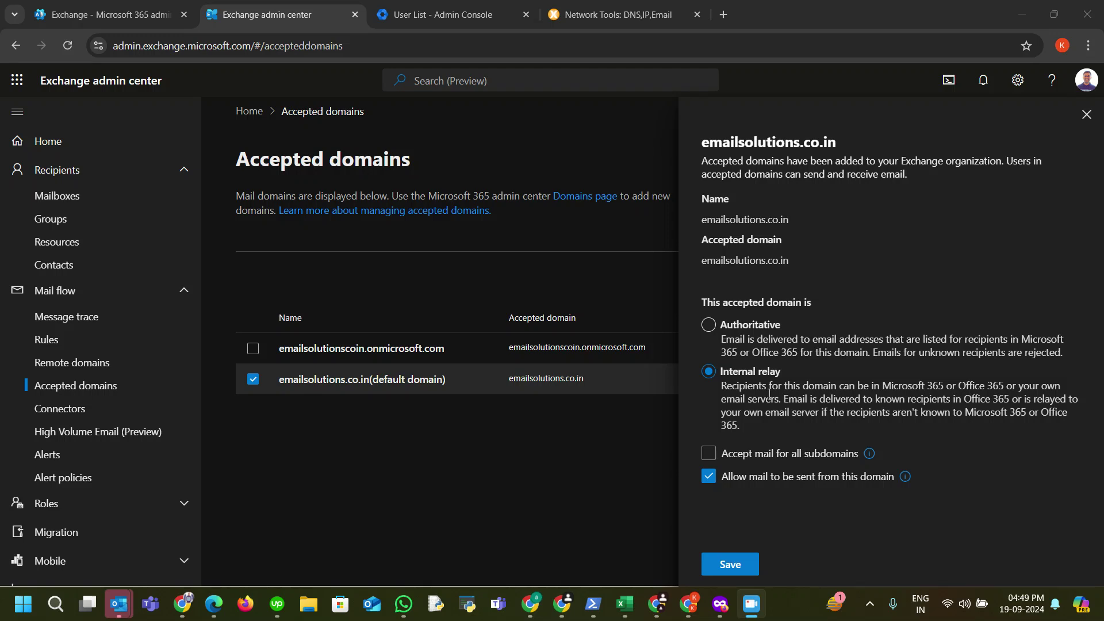
pyautogui.click(707, 326)
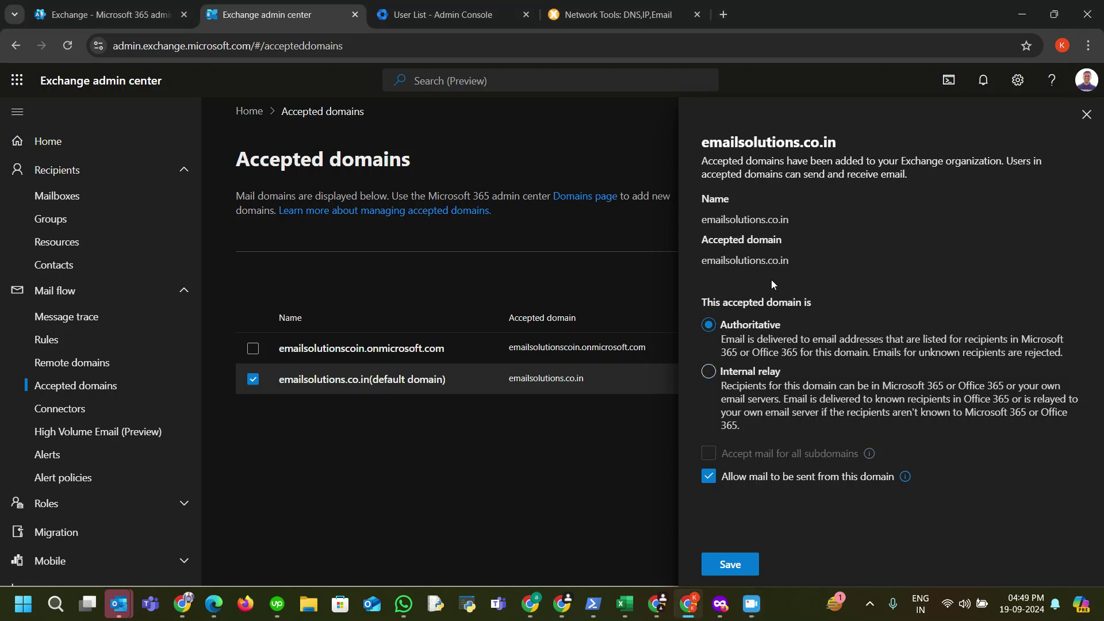
pyautogui.click(710, 373)
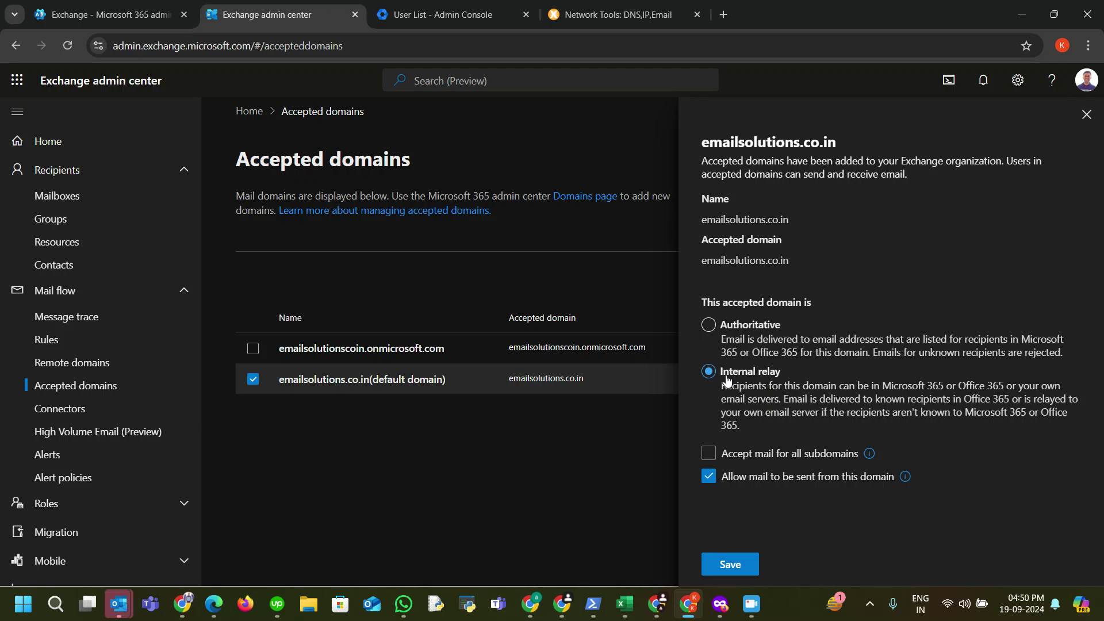
pyautogui.click(741, 563)
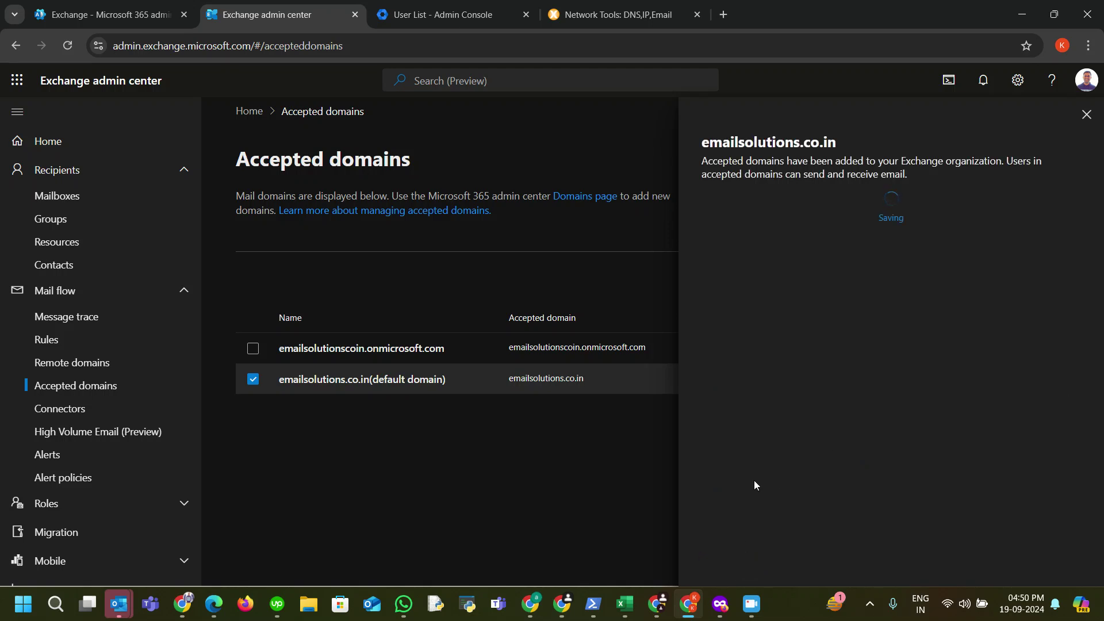
pyautogui.click(1086, 115)
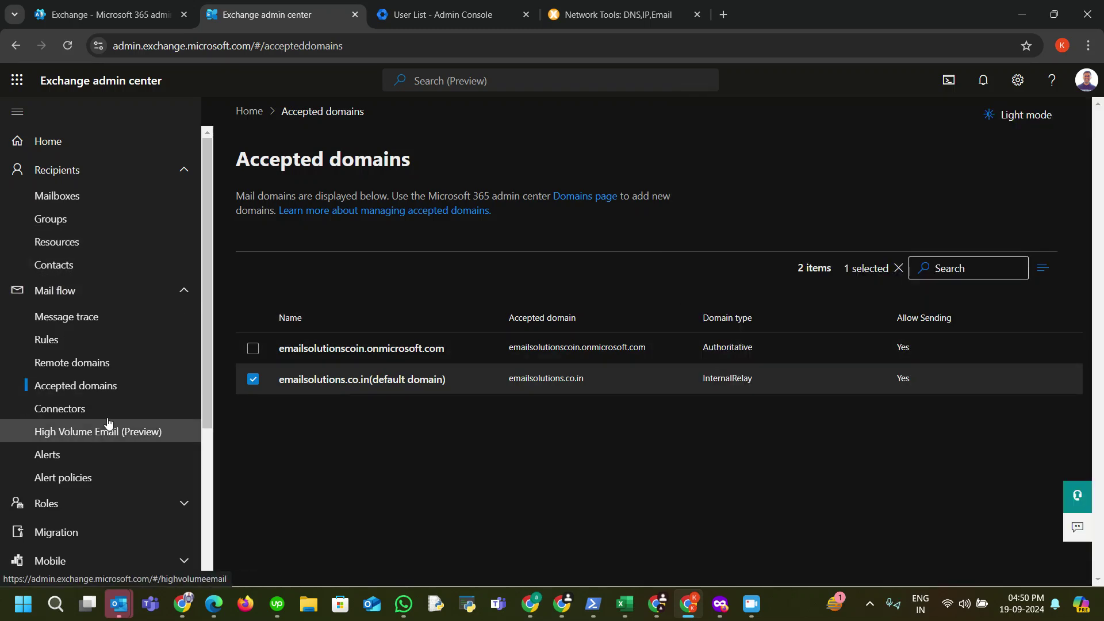
# Step: Delete the Google Workspace connector under Connectors, then begin adding a new connector
pyautogui.click(86, 413)
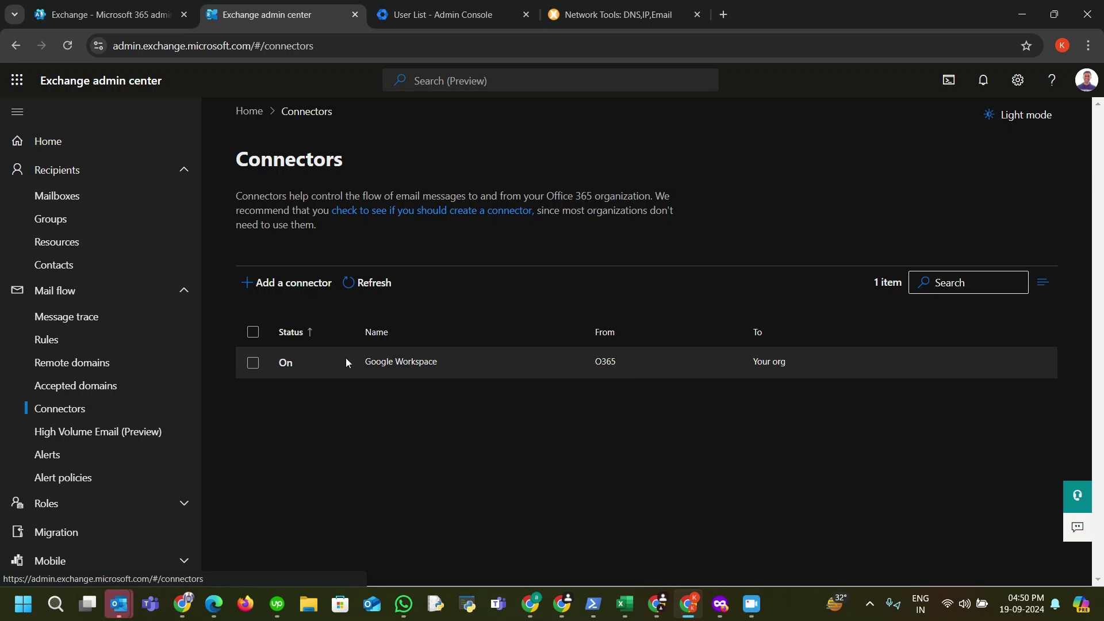
pyautogui.click(253, 364)
pyautogui.click(383, 296)
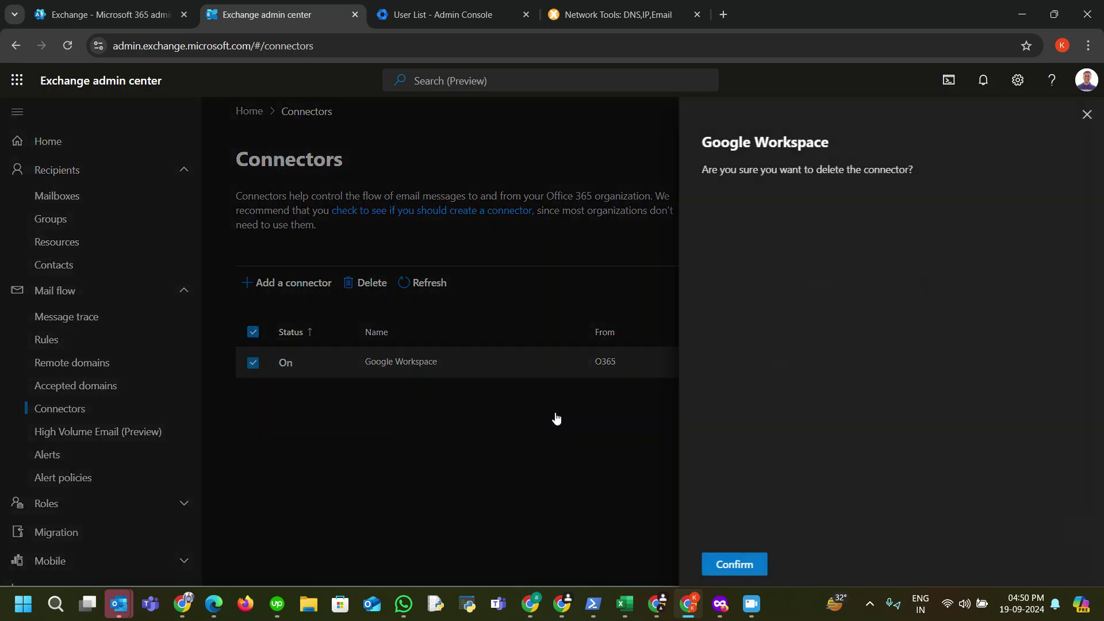
pyautogui.click(730, 562)
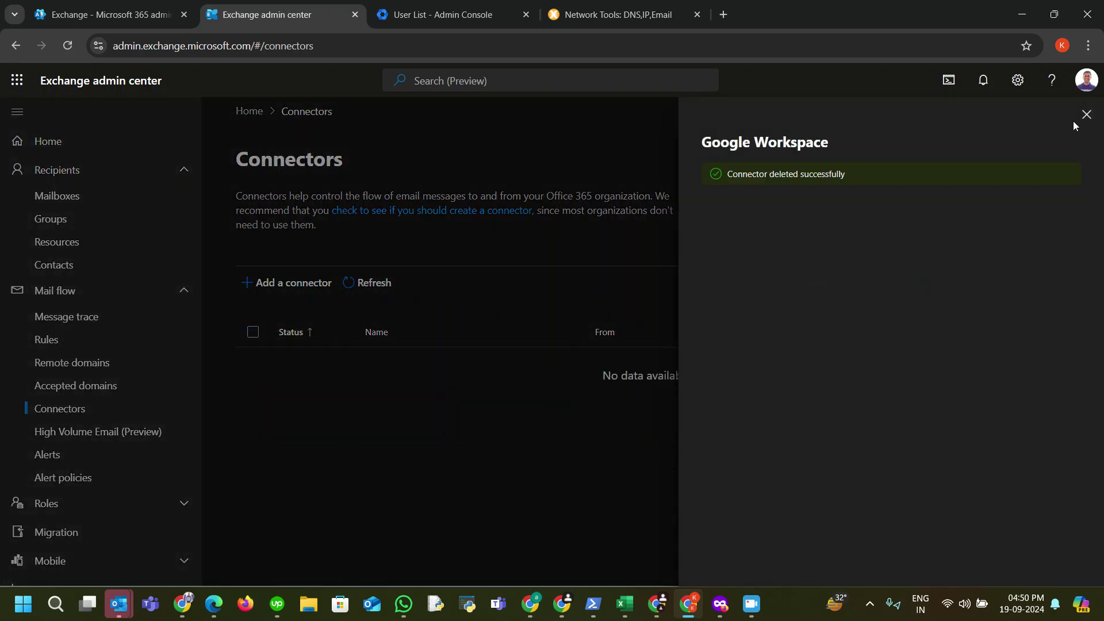
pyautogui.click(1086, 114)
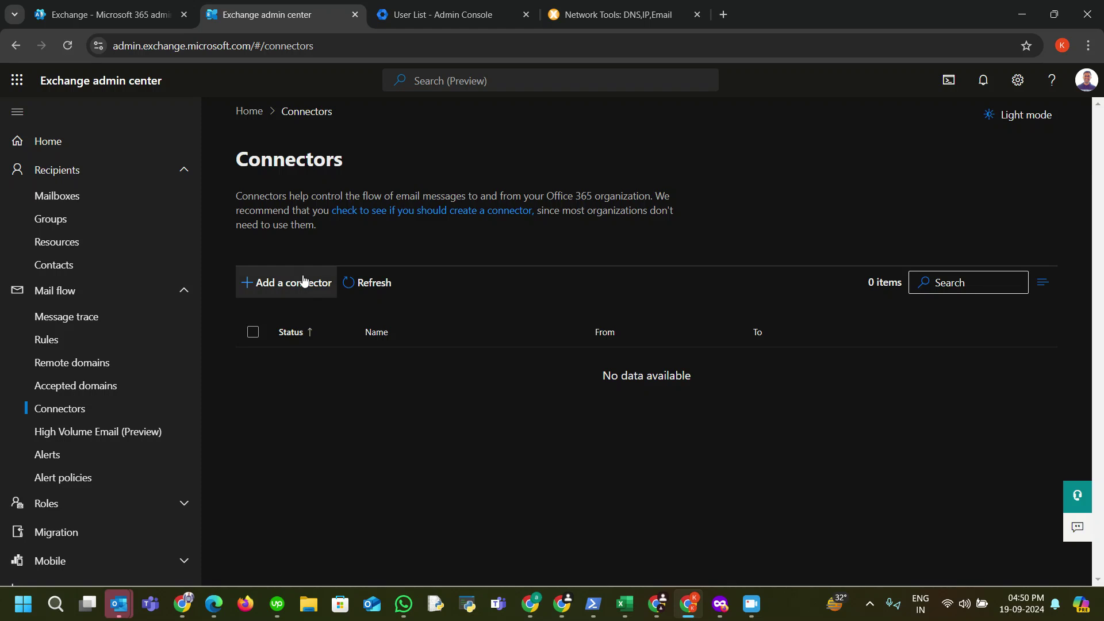
pyautogui.click(304, 283)
# Step: Choose Office 365 under Connection from in the new connector wizard
pyautogui.click(581, 299)
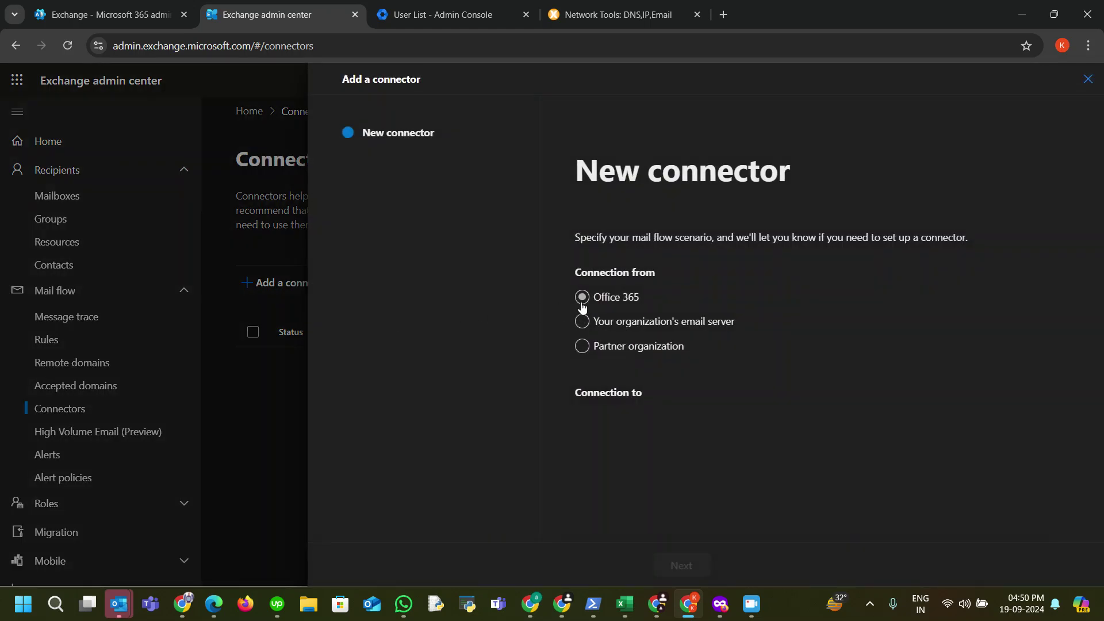
pyautogui.moveTo(577, 275); pyautogui.dragTo(653, 274)
pyautogui.click(677, 274)
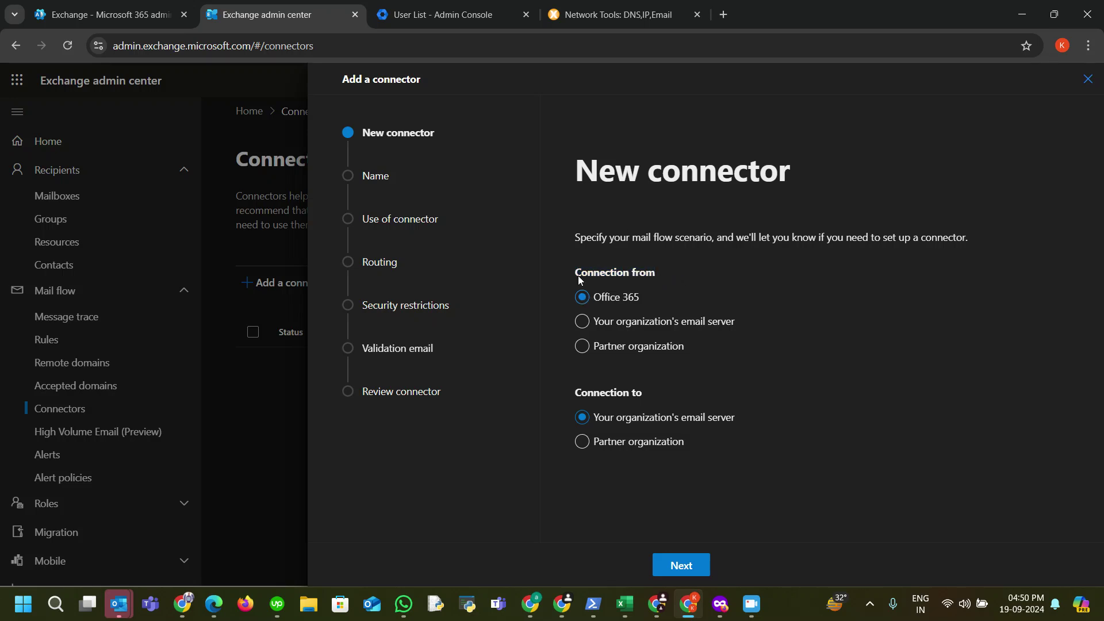
pyautogui.moveTo(576, 273); pyautogui.dragTo(653, 276)
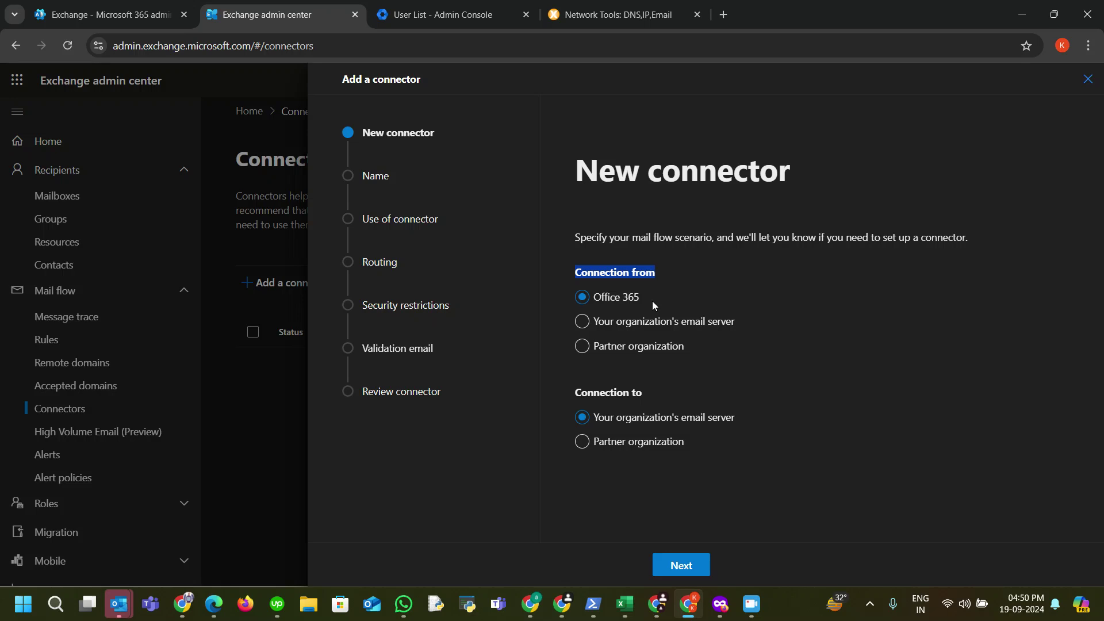
pyautogui.click(623, 400)
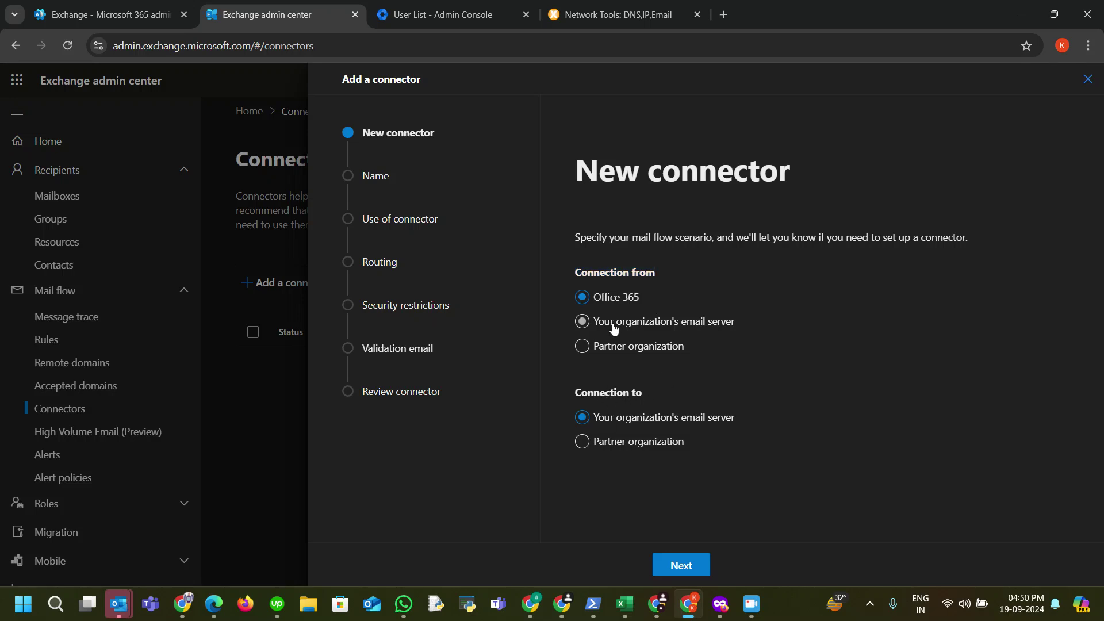
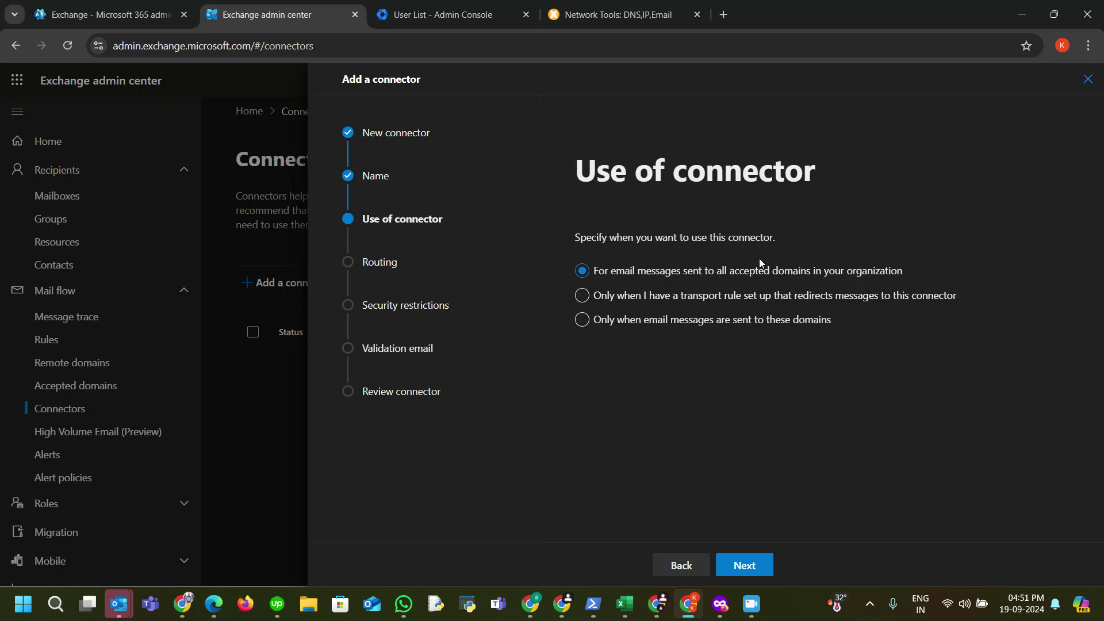
# Step: Limit the connector to mail sent to the domain emailsolutions.co.in
pyautogui.click(582, 320)
pyautogui.click(665, 338)
pyautogui.write('emailsolutions.co.in')
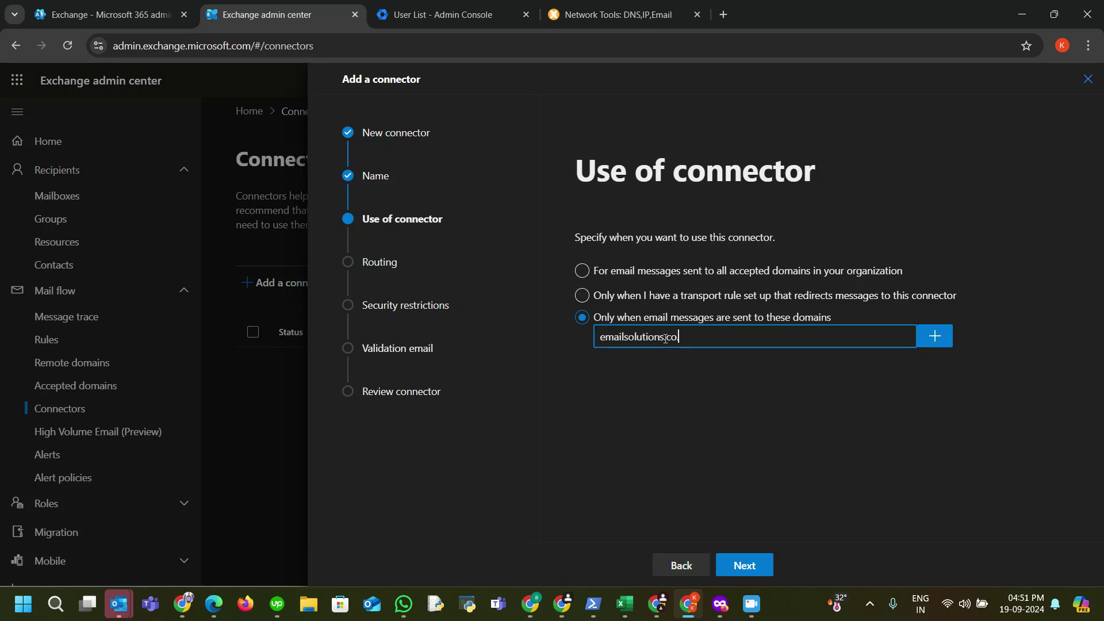
pyautogui.click(934, 335)
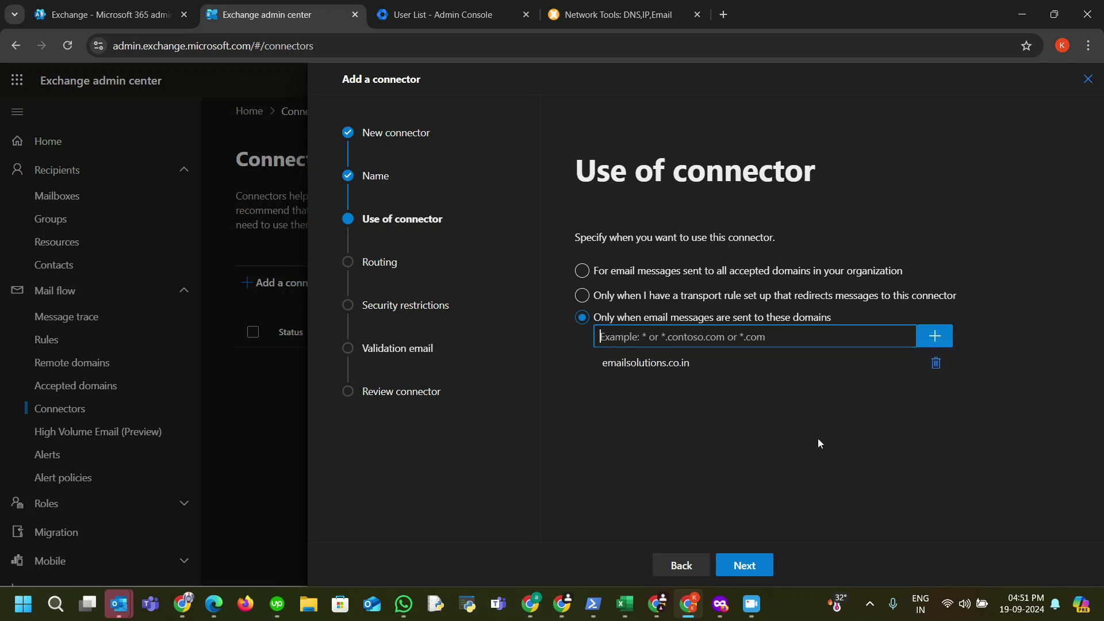
pyautogui.click(745, 566)
# Step: Route the connector's mail through the smart host smtp.google.com
pyautogui.click(750, 333)
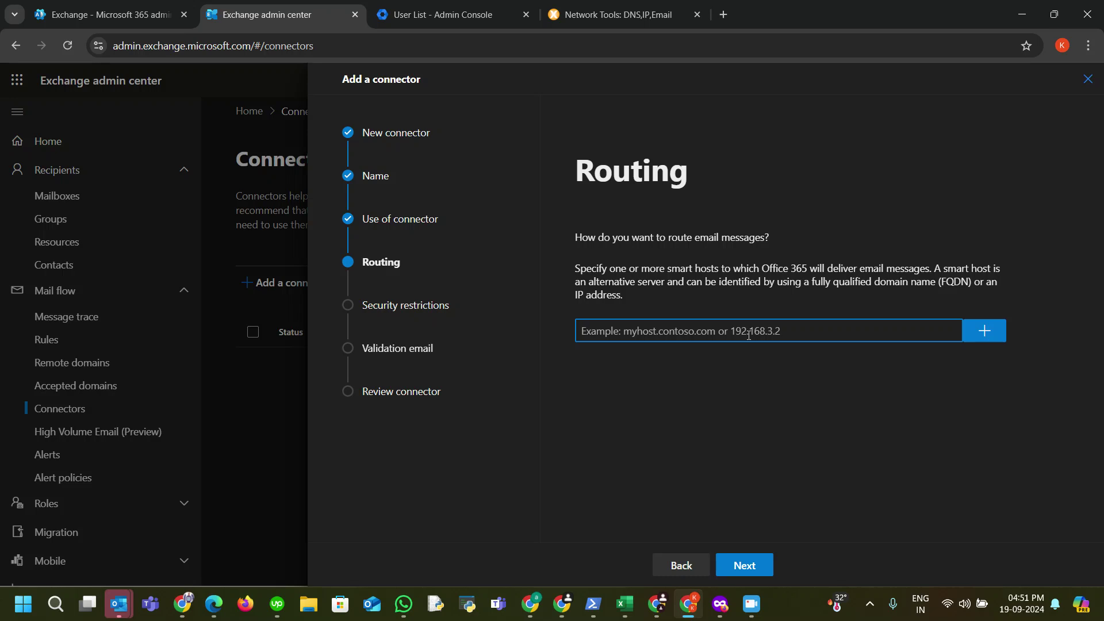
pyautogui.write('smtp.google.com')
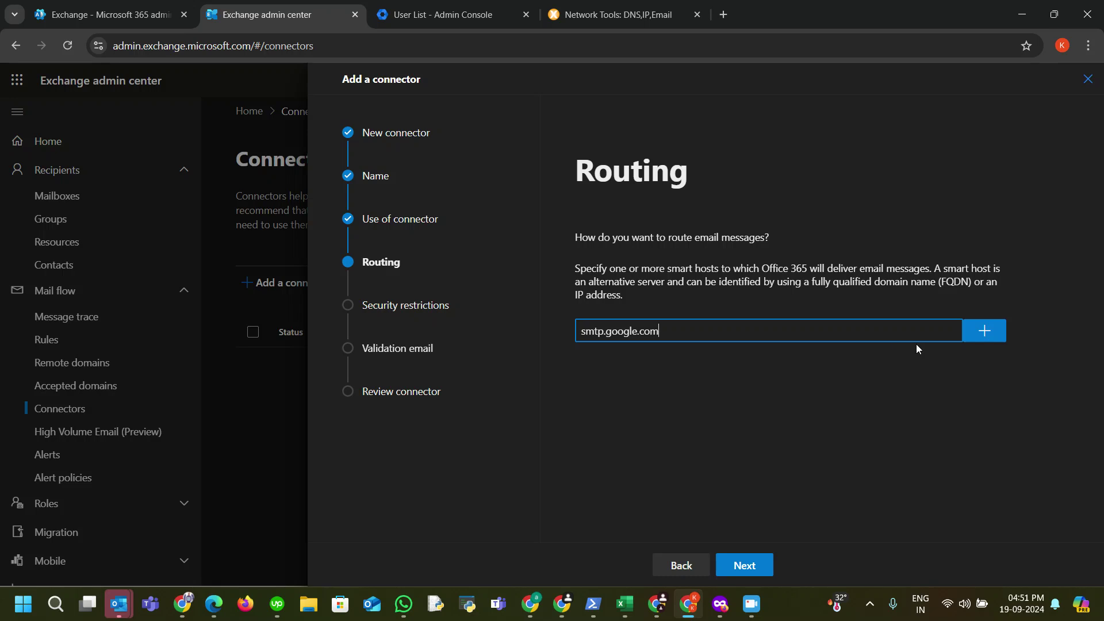
pyautogui.click(992, 338)
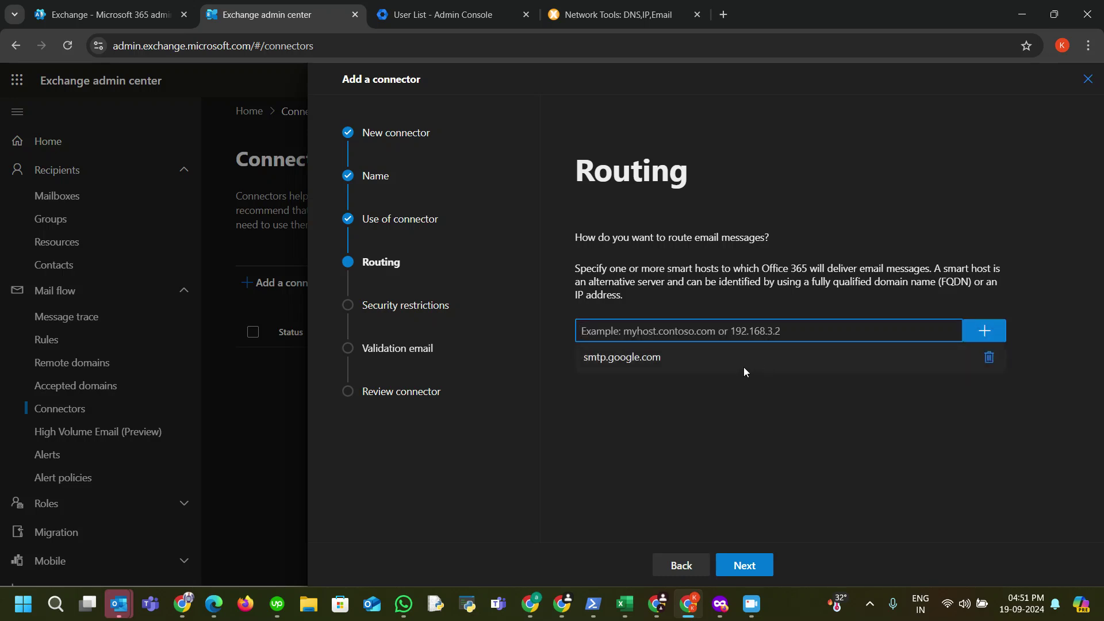
pyautogui.click(758, 566)
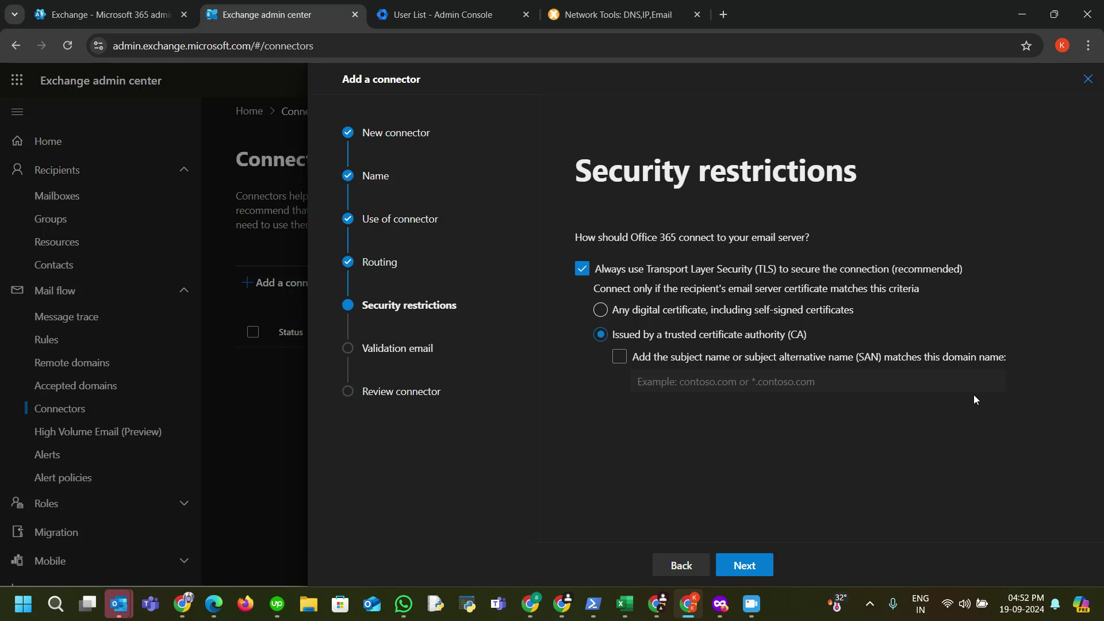
# Step: Keep TLS required and copy the test user's email address from the Google Admin user list
pyautogui.click(751, 569)
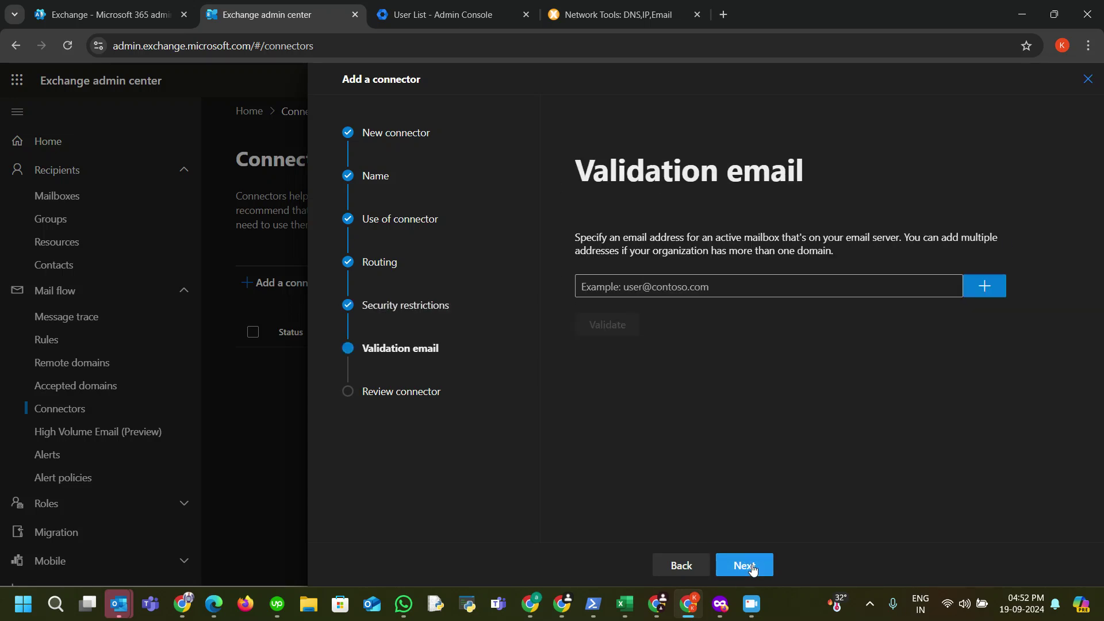
pyautogui.moveTo(700, 286); pyautogui.dragTo(749, 297)
pyautogui.click(746, 291)
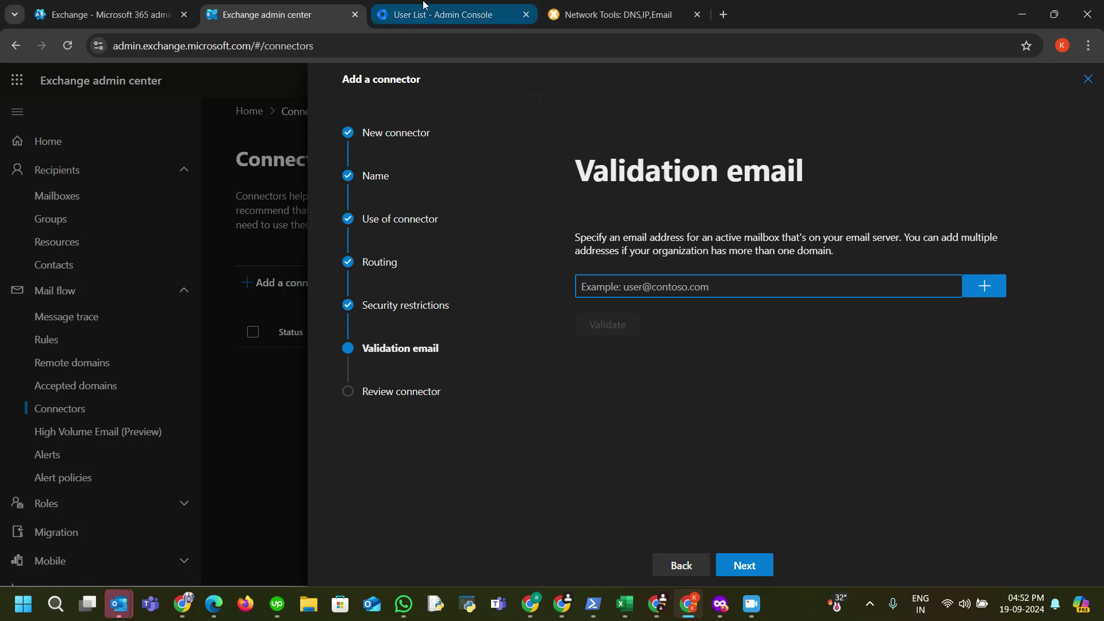
pyautogui.click(440, 15)
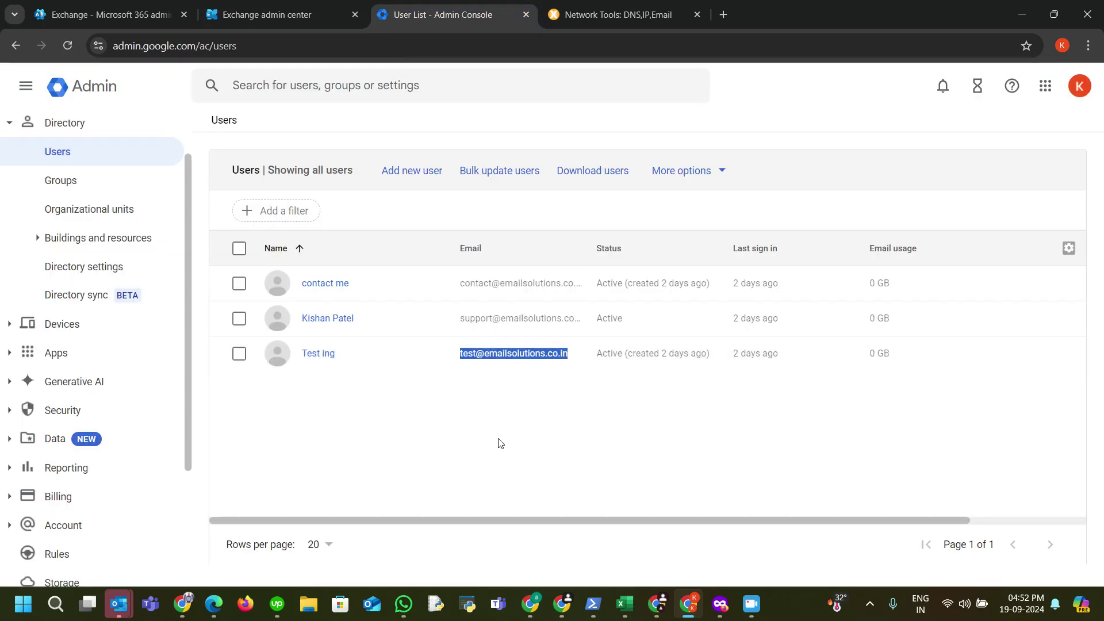
pyautogui.click(439, 379)
pyautogui.moveTo(458, 356); pyautogui.dragTo(566, 367)
pyautogui.click(271, 15)
pyautogui.click(653, 291)
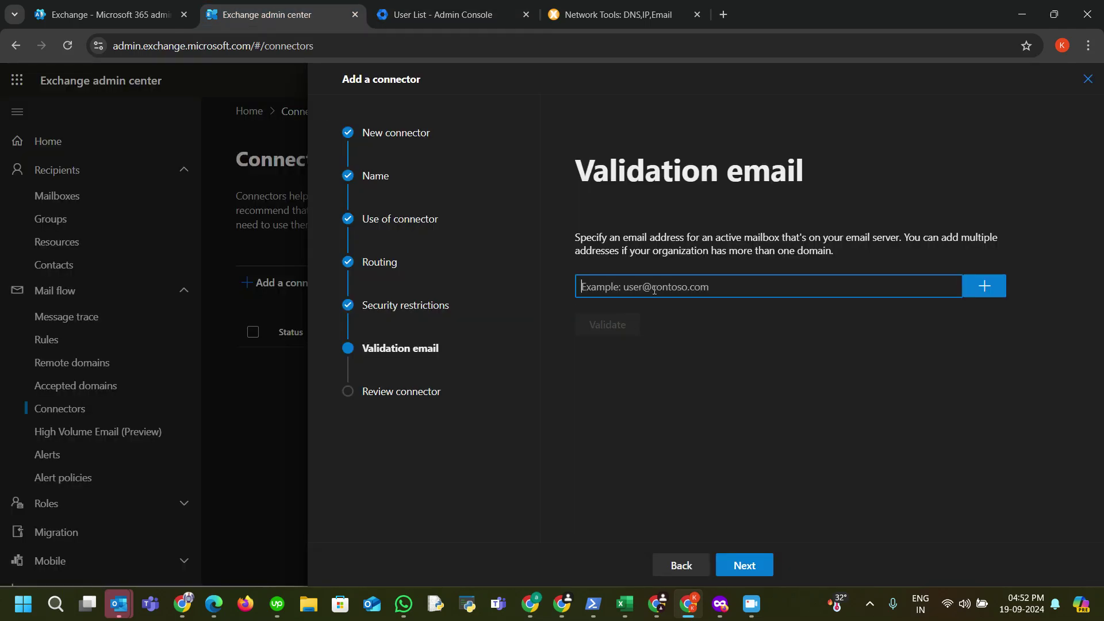
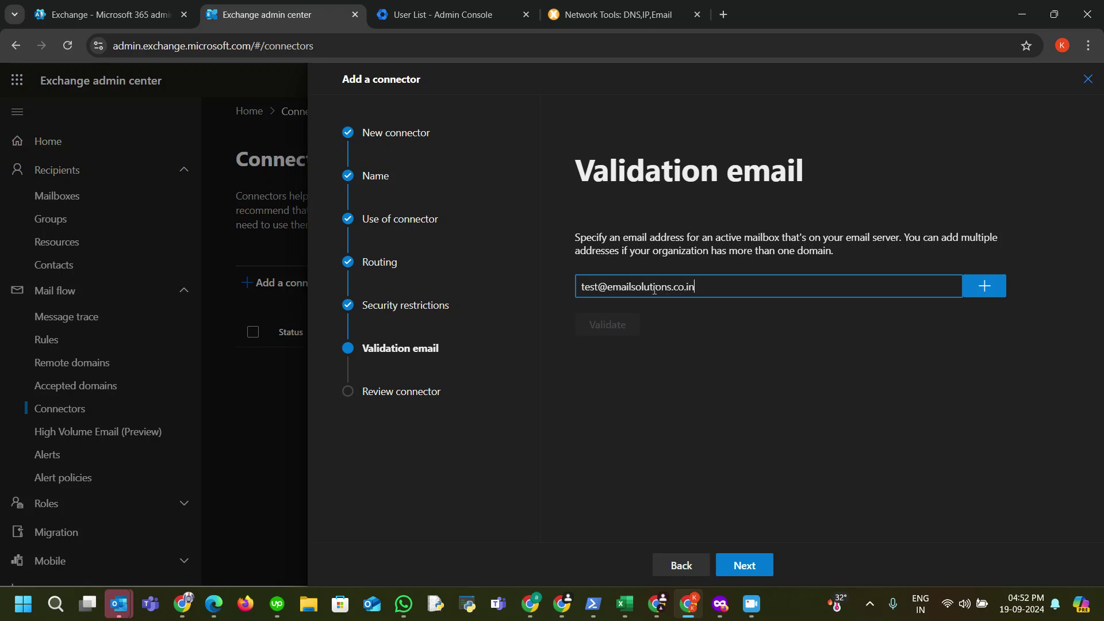
pyautogui.click(984, 286)
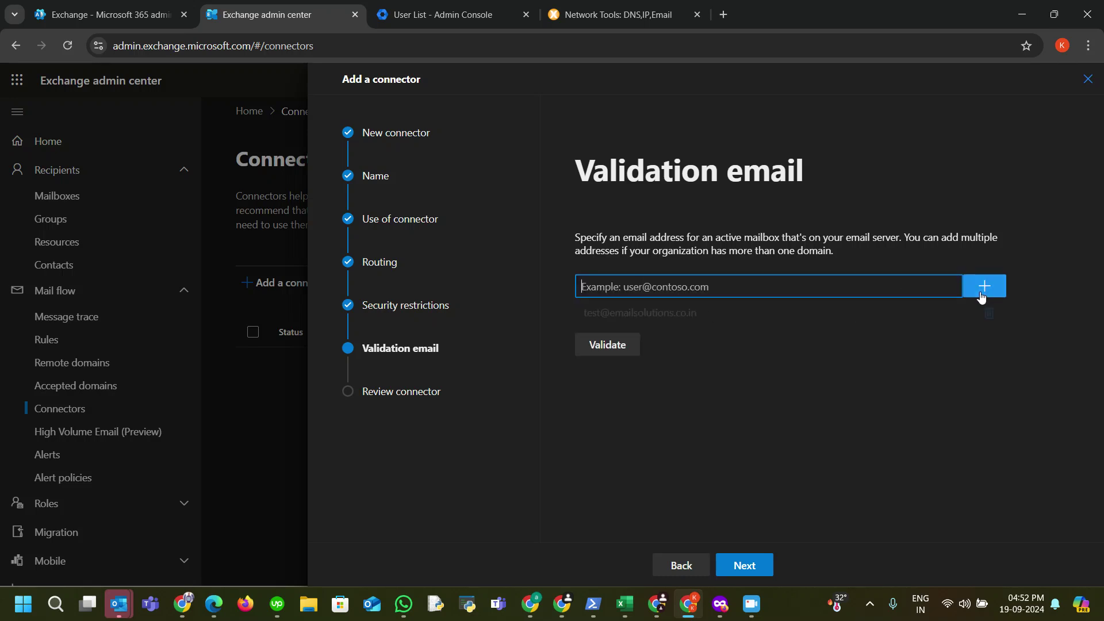
pyautogui.click(613, 345)
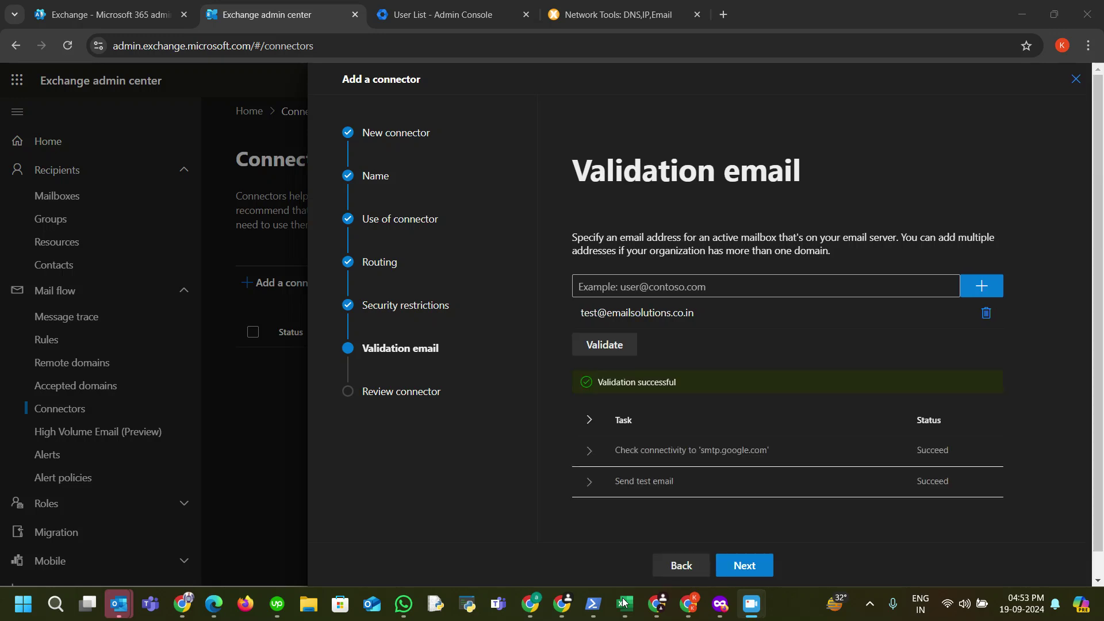
# Step: Once validation succeeds, create the 'google connector' and return to the Connectors list
pyautogui.scroll(-2, 742, 467)
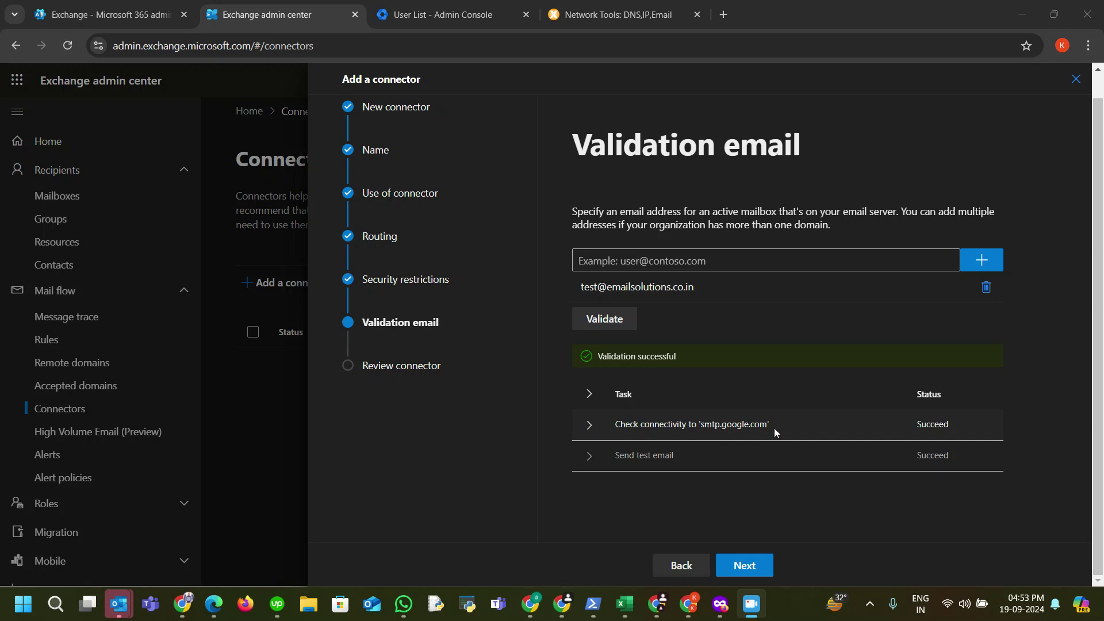
pyautogui.click(745, 563)
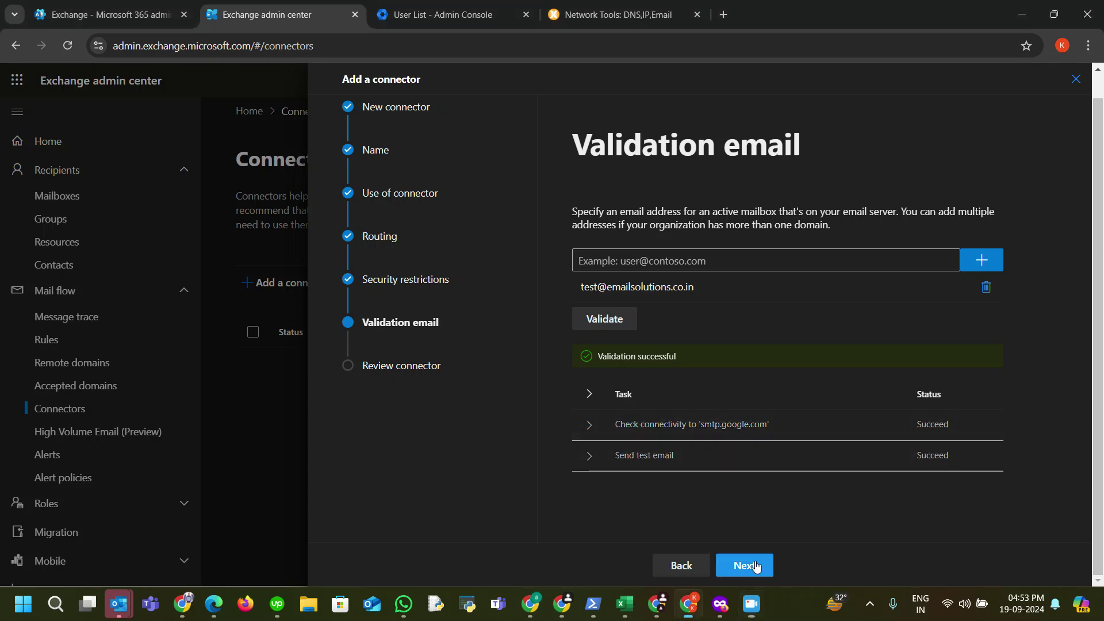
pyautogui.click(779, 573)
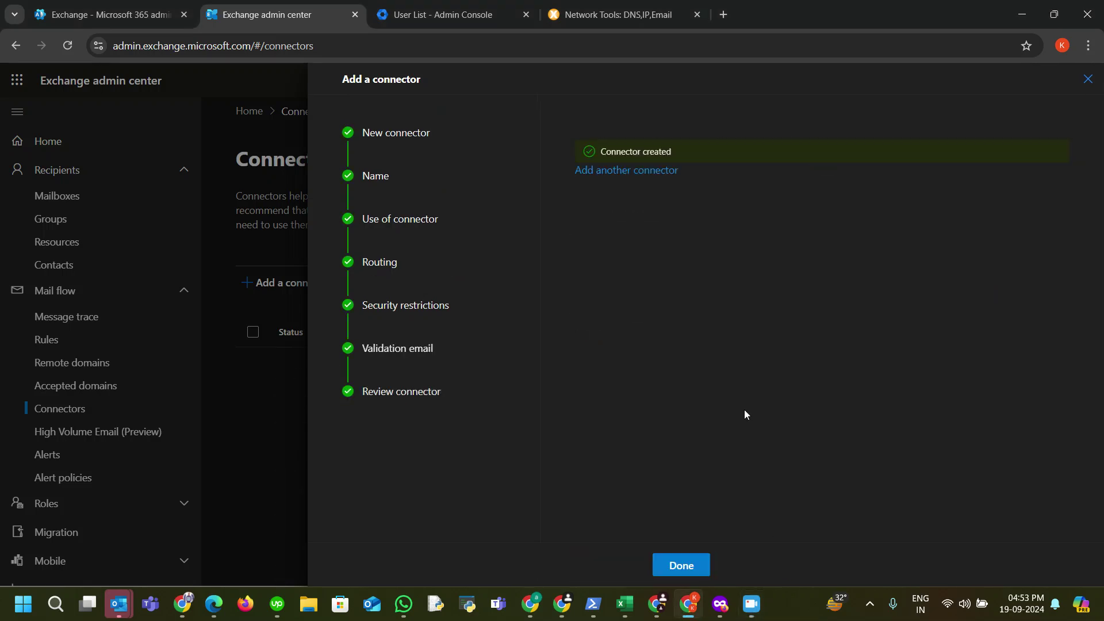
pyautogui.click(700, 568)
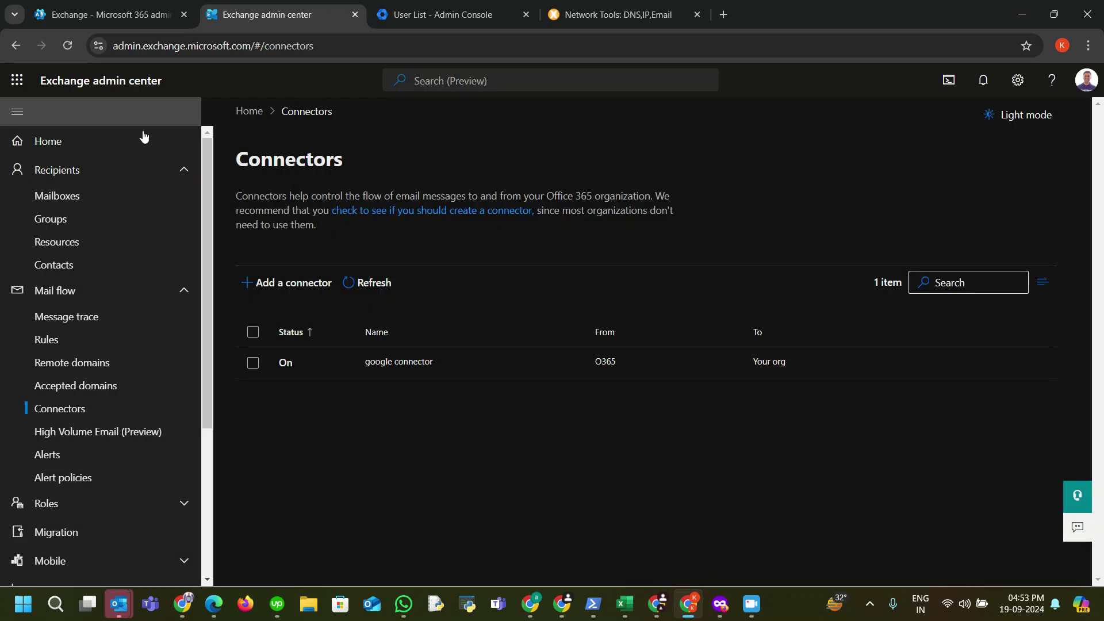
pyautogui.click(476, 15)
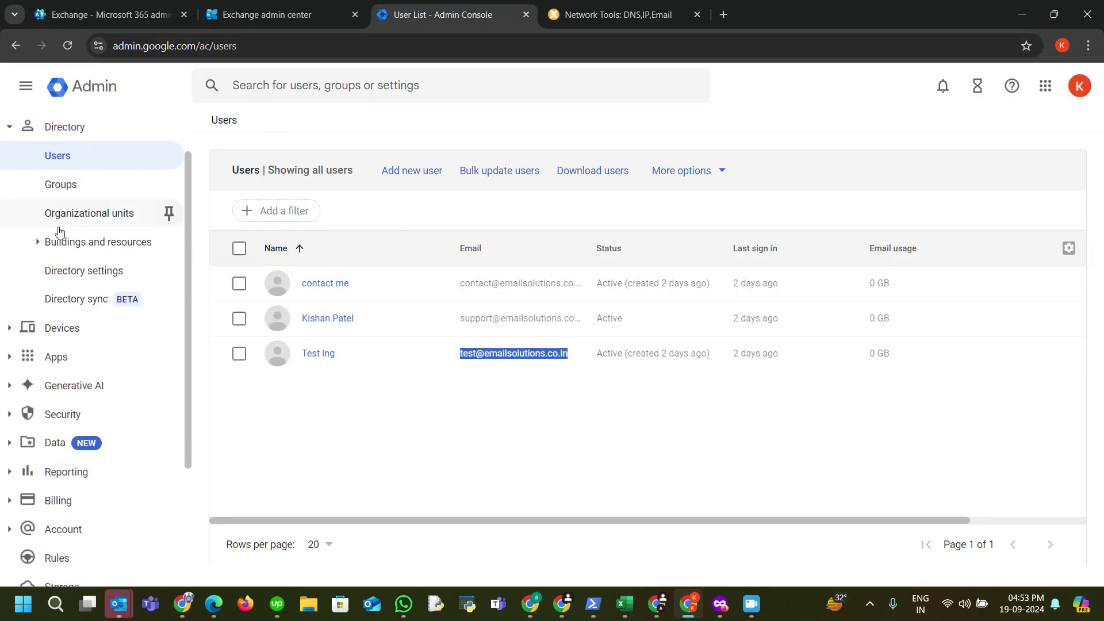
# Step: Try deleting the Office 365 route in Gmail Hosts, then cancel the 'Cannot delete route' warning
pyautogui.scroll(2, 69, 248)
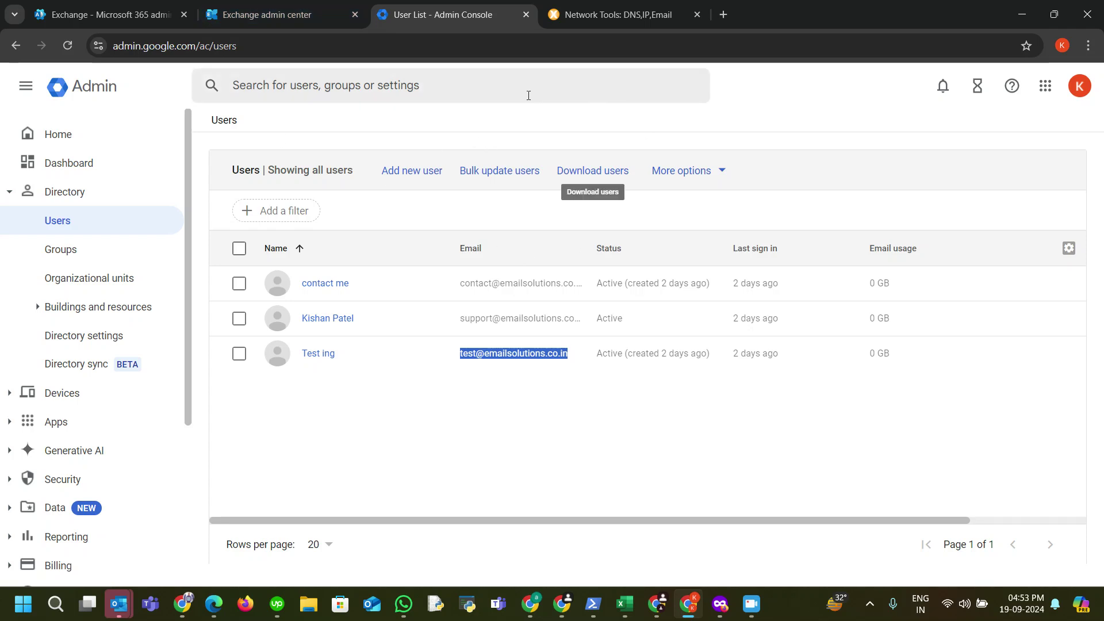
pyautogui.click(479, 86)
pyautogui.write('h')
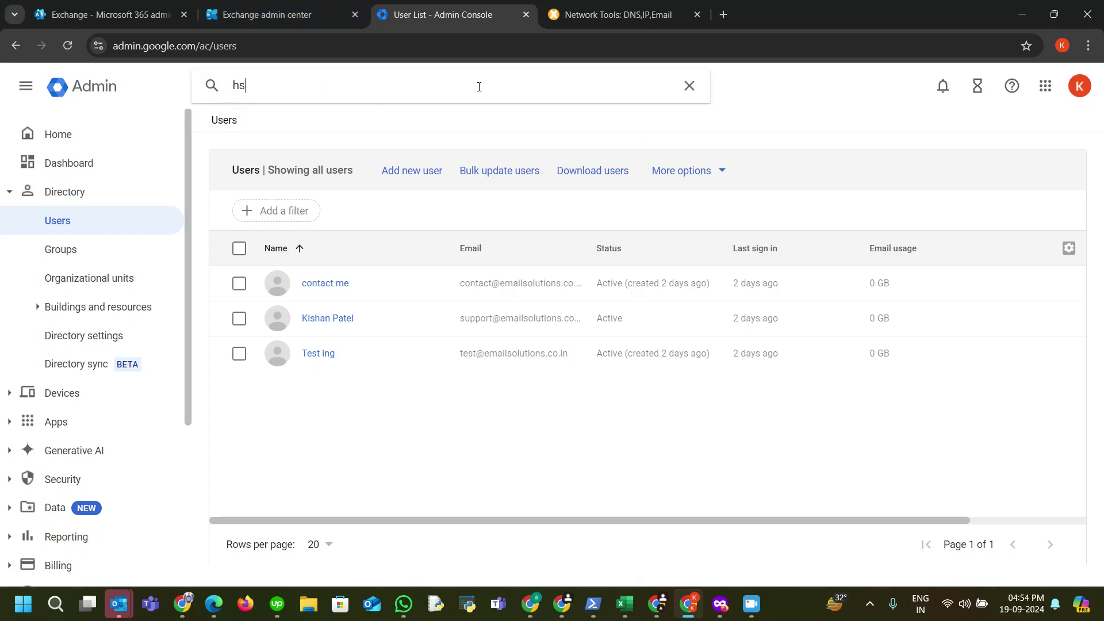
pyautogui.write('osts')
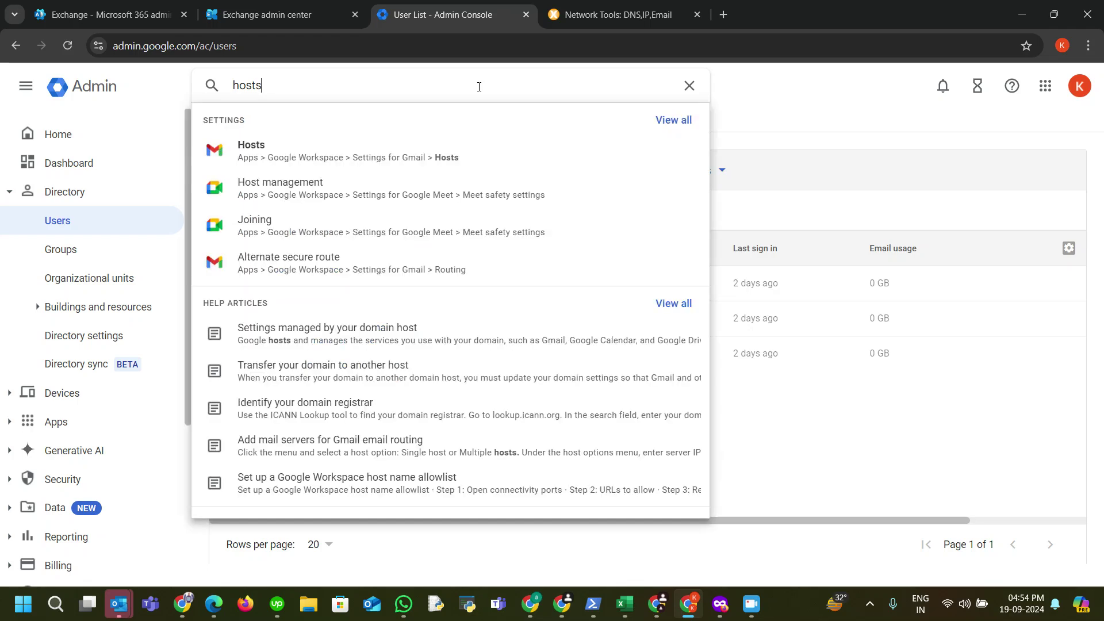
pyautogui.click(525, 148)
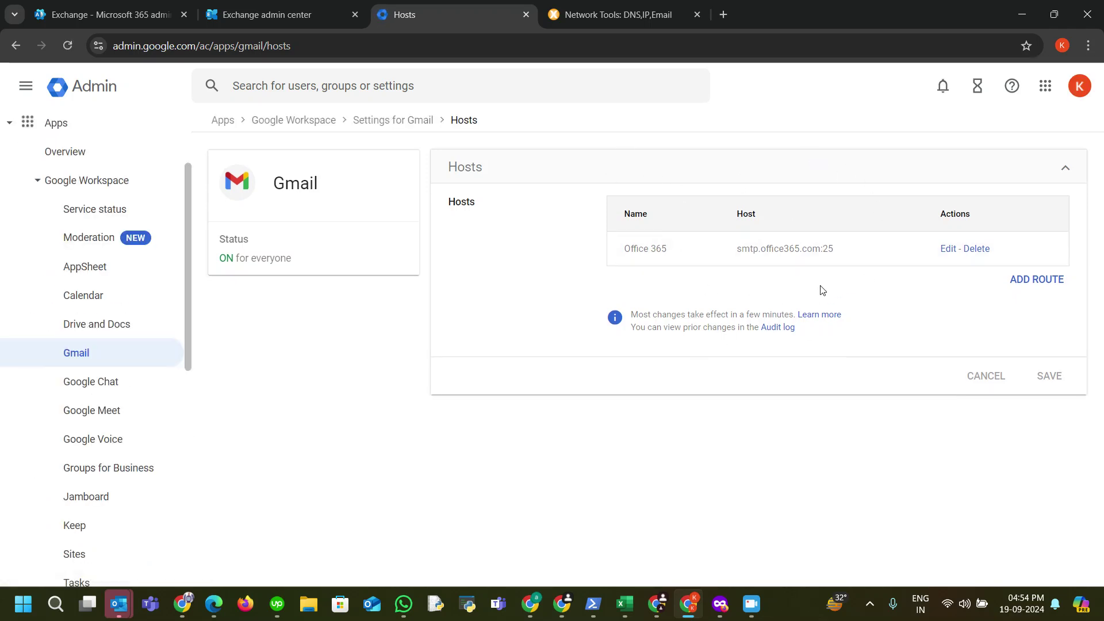
pyautogui.click(980, 249)
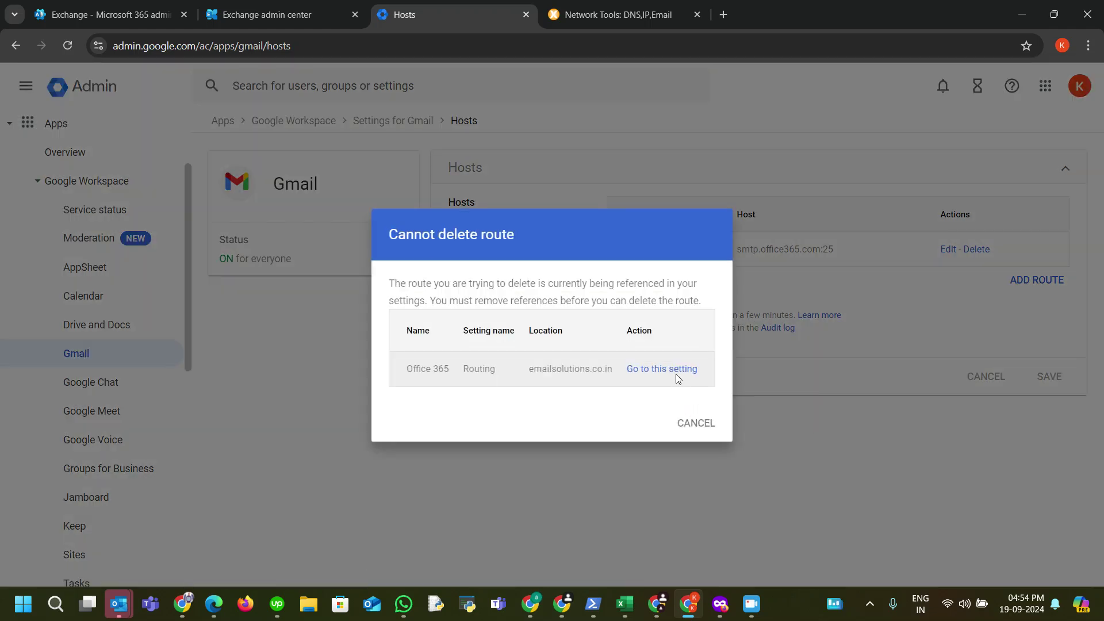
pyautogui.click(703, 422)
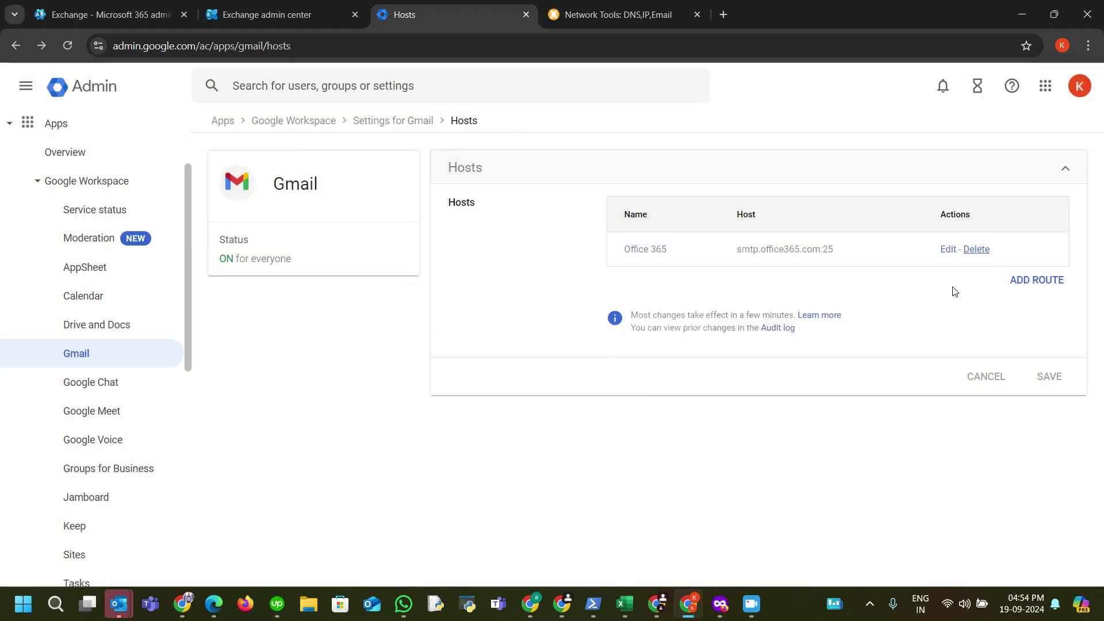
pyautogui.click(464, 76)
pyautogui.write('routing')
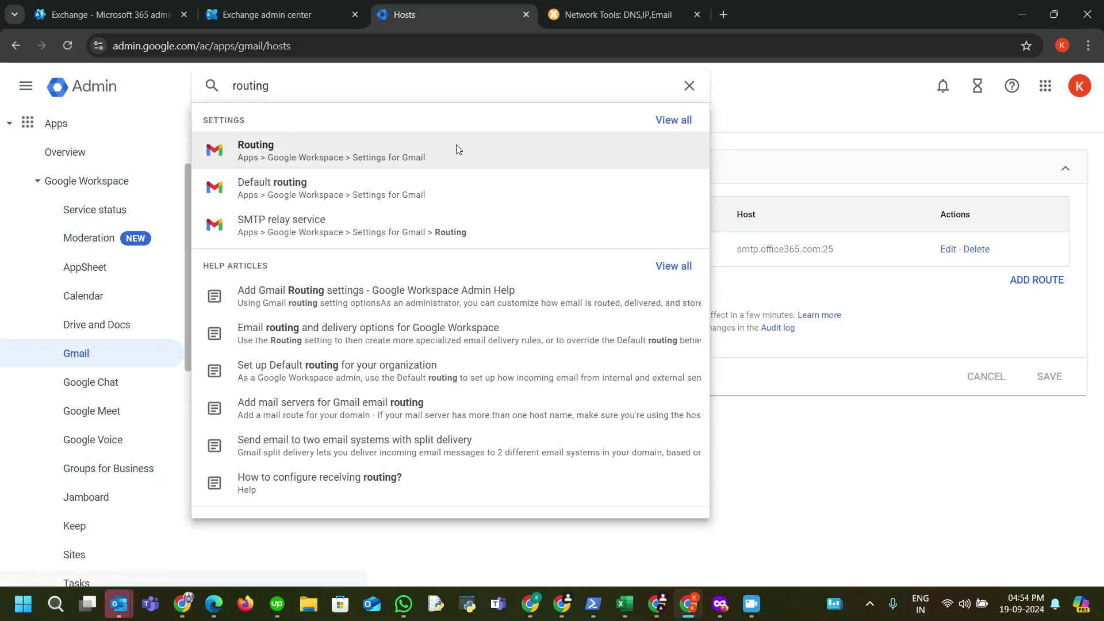
# Step: Delete the 'connector to microsoft 365' rule from Gmail Routing settings
pyautogui.click(456, 147)
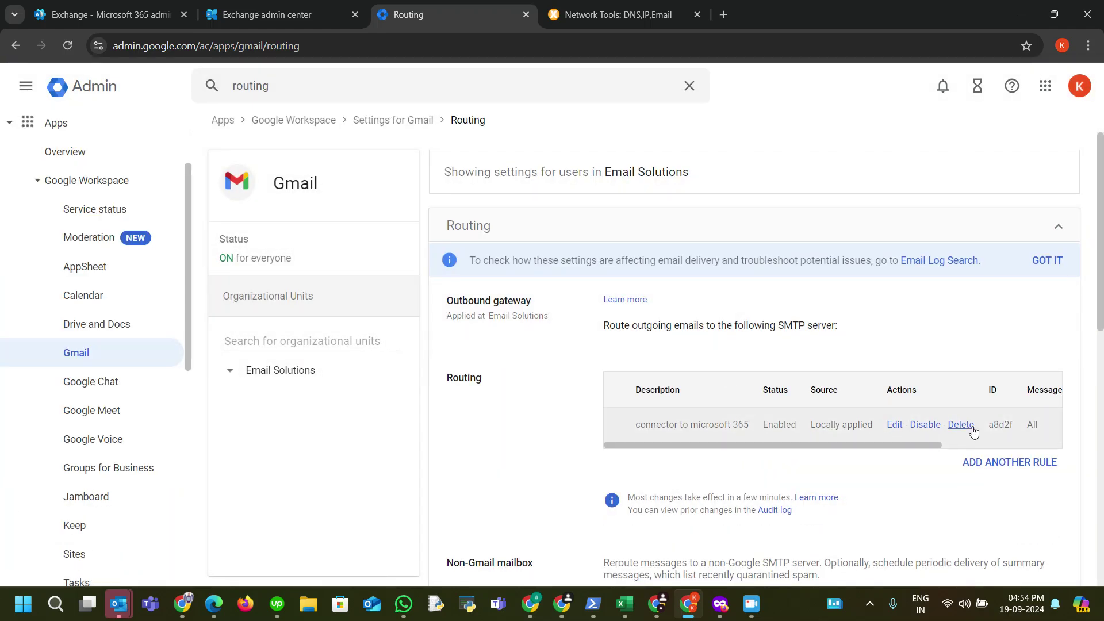
pyautogui.click(962, 431)
pyautogui.click(683, 372)
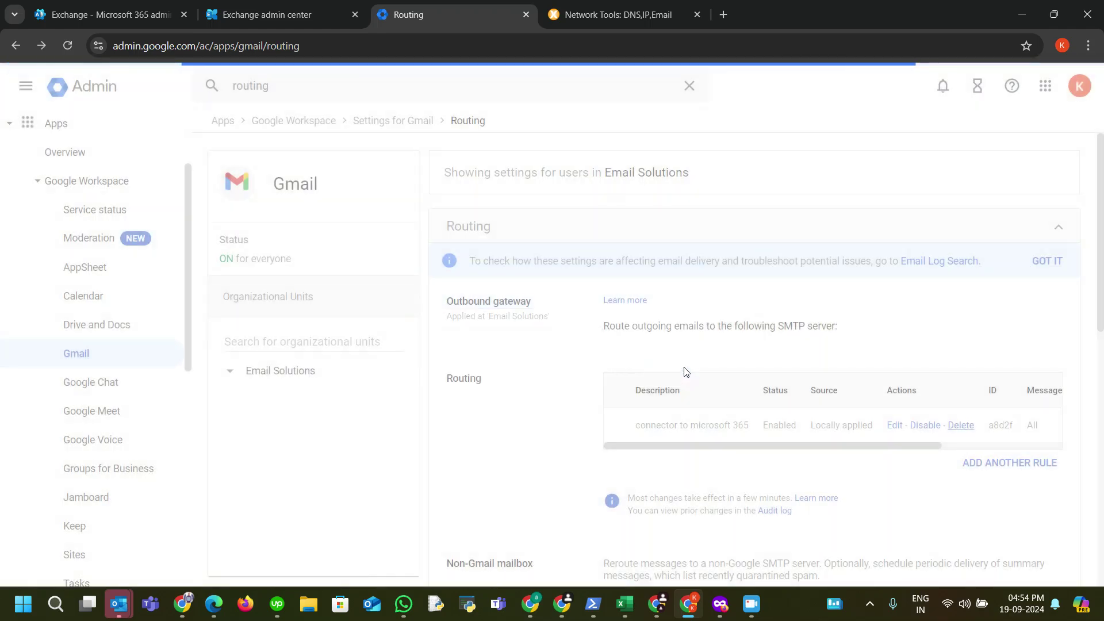
pyautogui.click(690, 88)
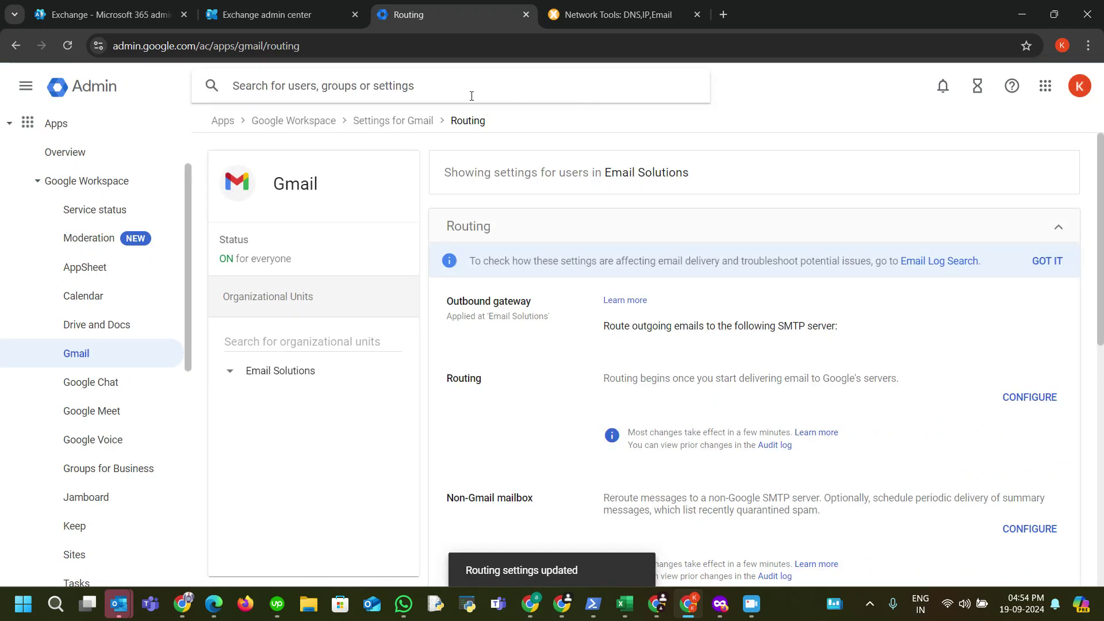
pyautogui.write('hosts')
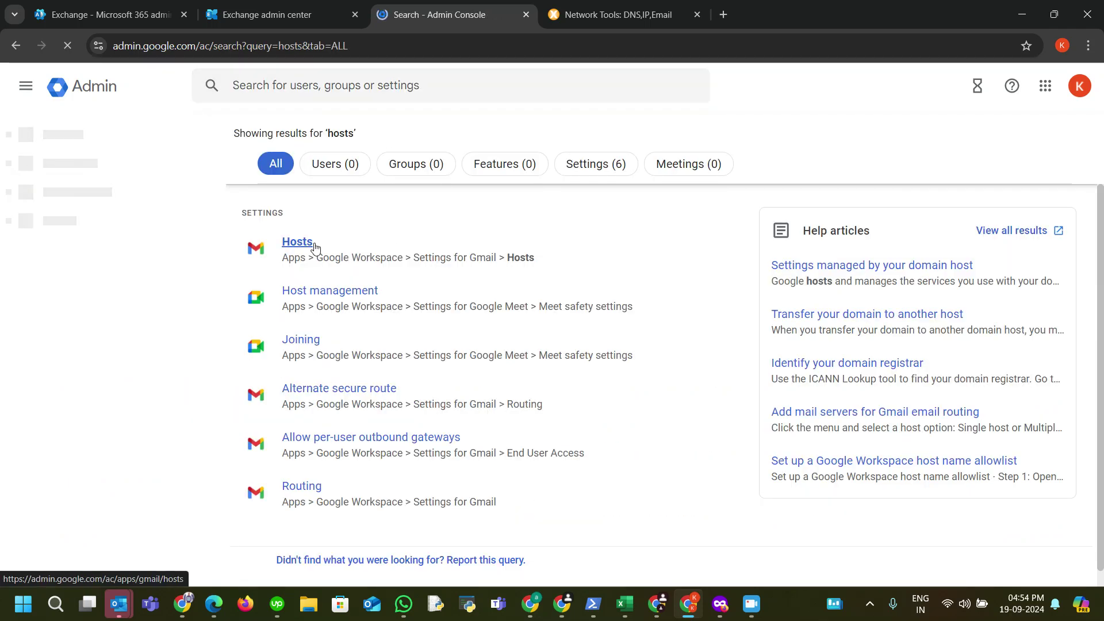
# Step: Delete the Office 365 route from Gmail Hosts and begin adding a new mail route
pyautogui.click(485, 250)
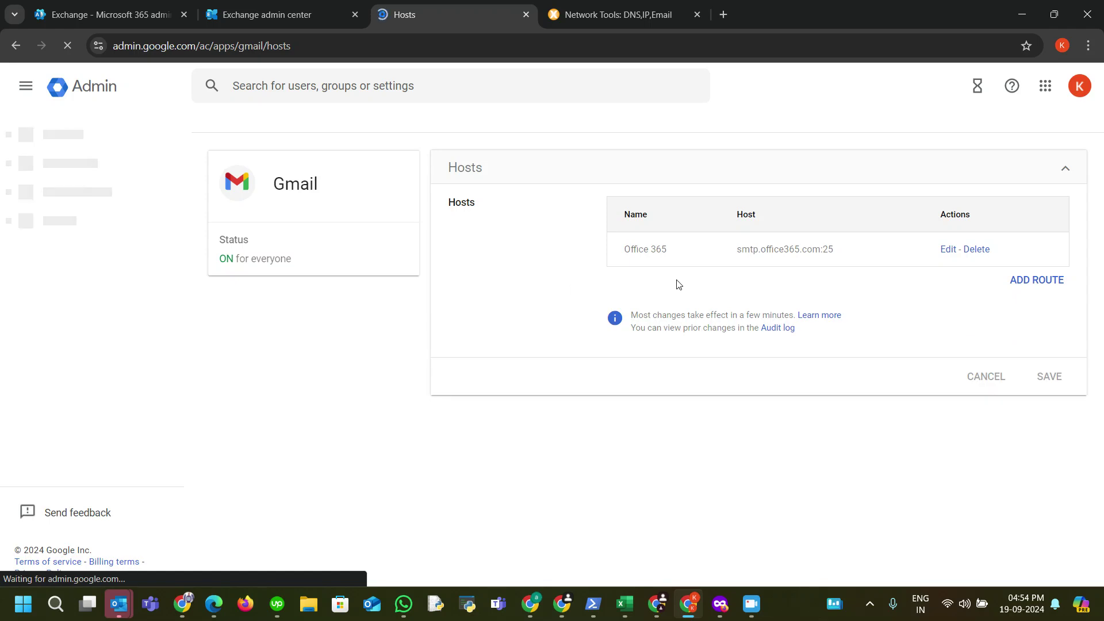
pyautogui.click(976, 249)
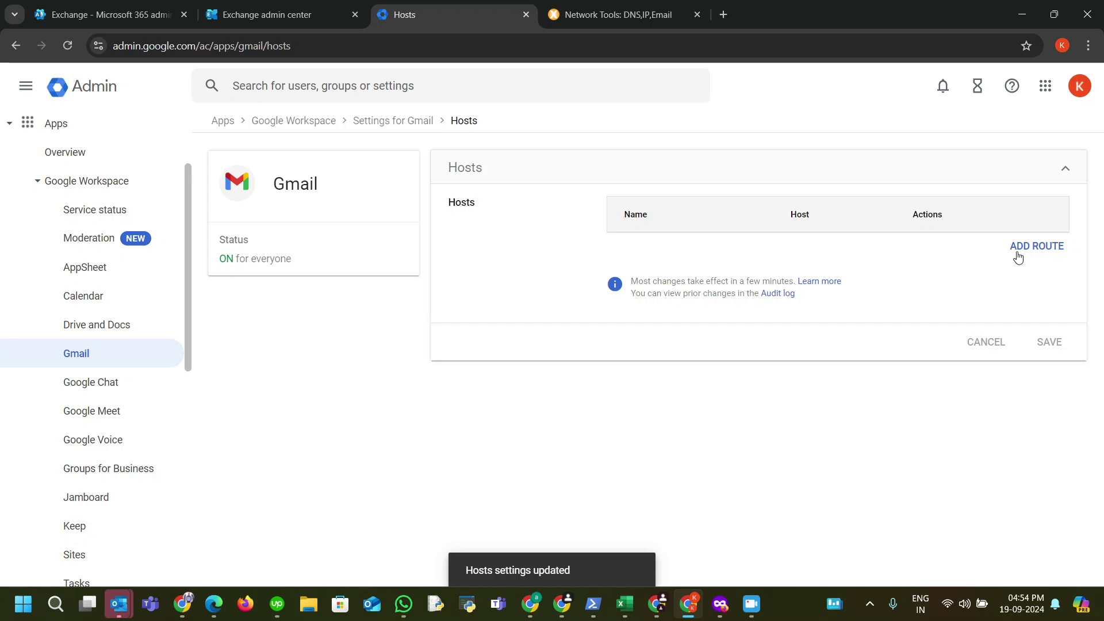
pyautogui.click(1017, 248)
# Step: Add a 'Microsoft 365' mail route to smtp.office365.com port 25, verify TLS, and save it
pyautogui.click(431, 210)
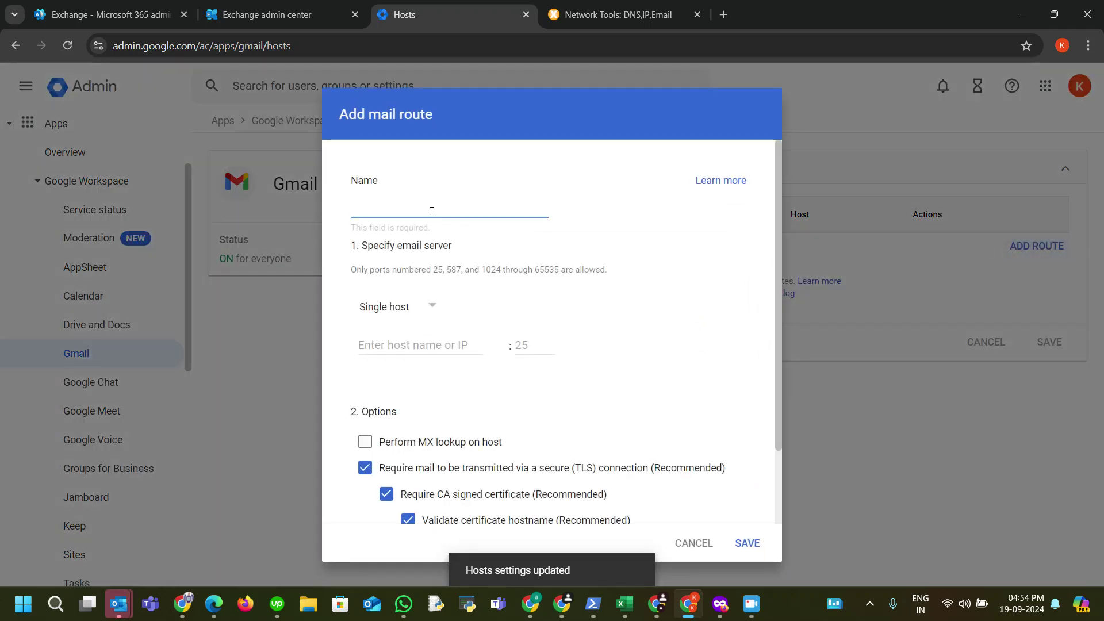
pyautogui.write('Microsoft 365')
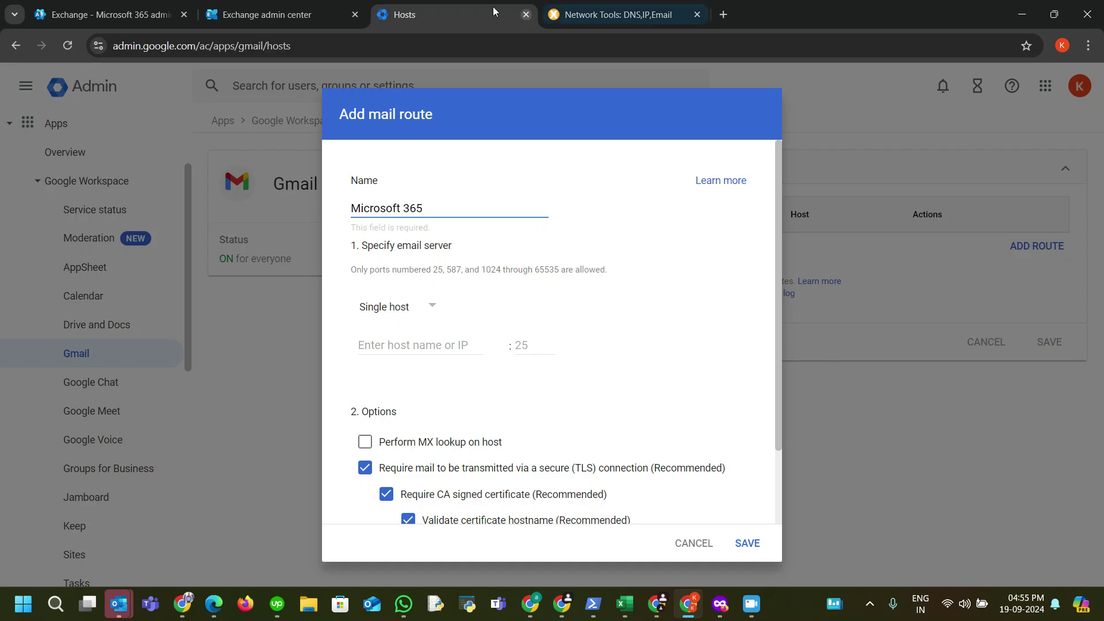
pyautogui.click(431, 345)
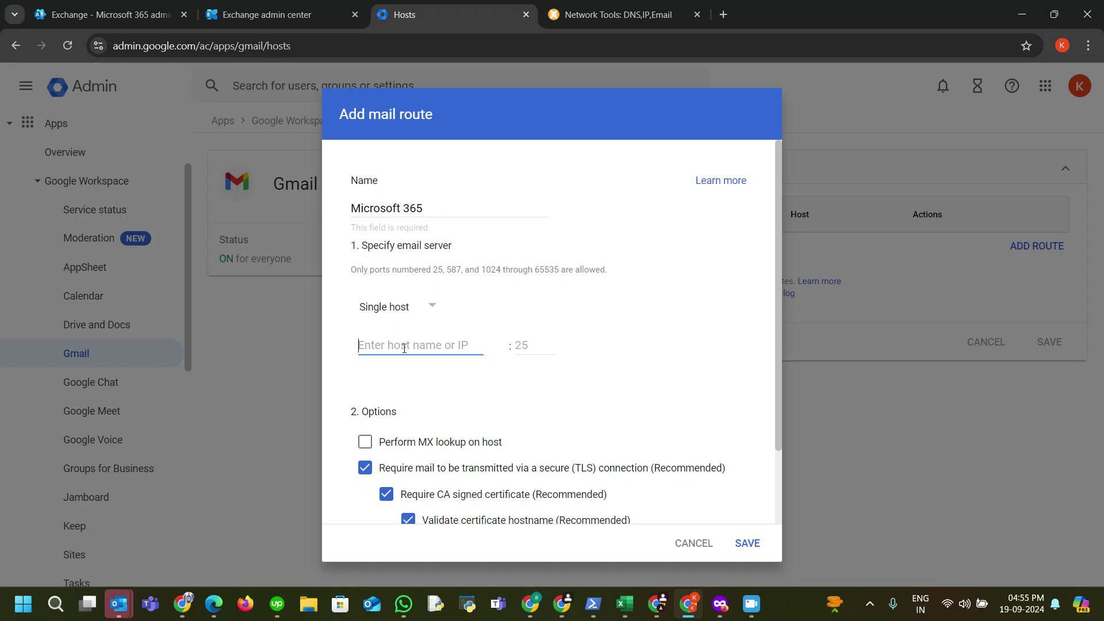
pyautogui.write('smtp.office365.com')
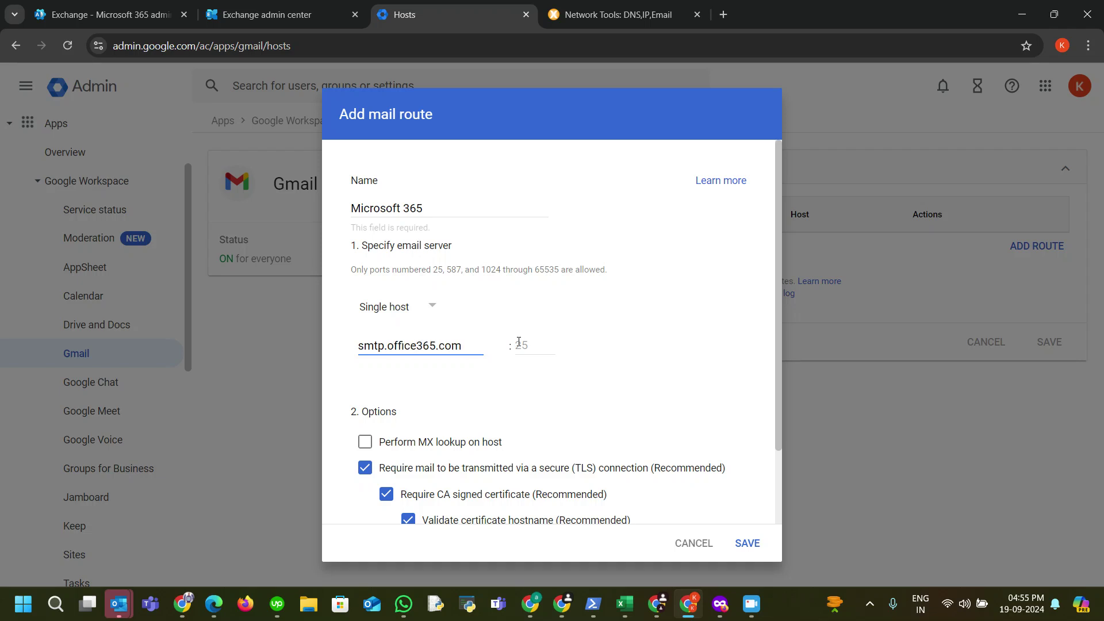
pyautogui.click(519, 343)
pyautogui.write('25')
pyautogui.scroll(-2, 522, 342)
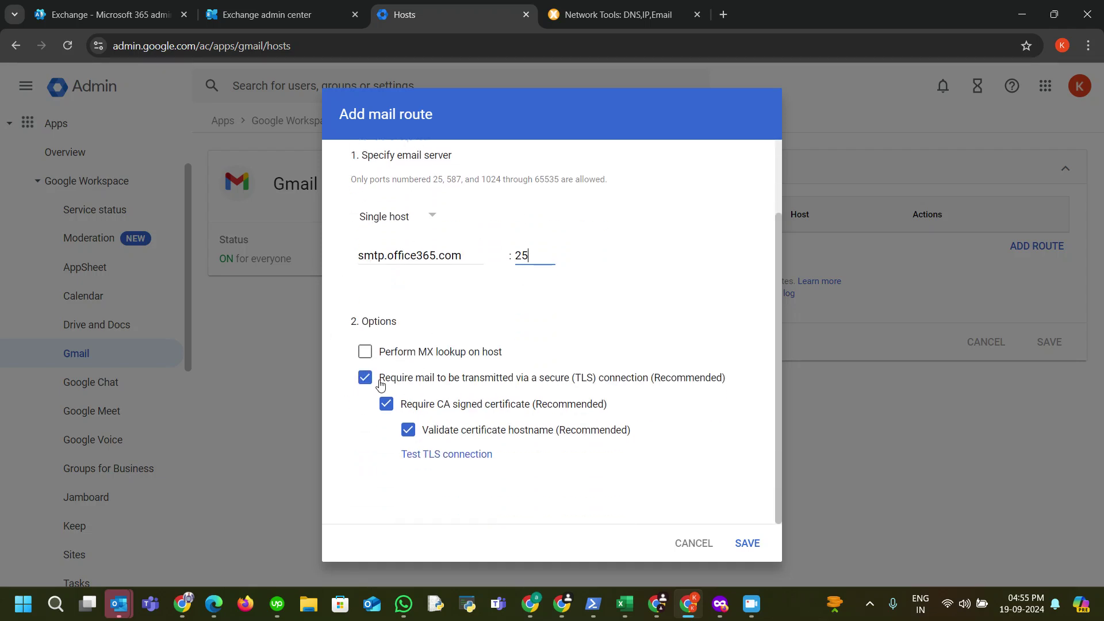
pyautogui.click(448, 455)
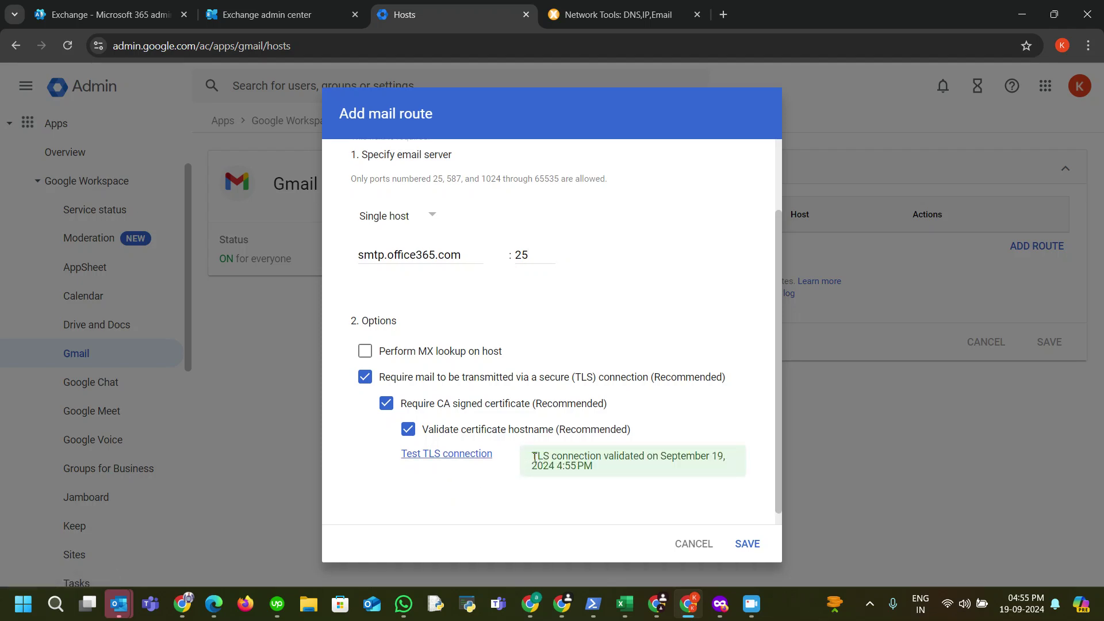
pyautogui.moveTo(534, 457); pyautogui.dragTo(607, 474)
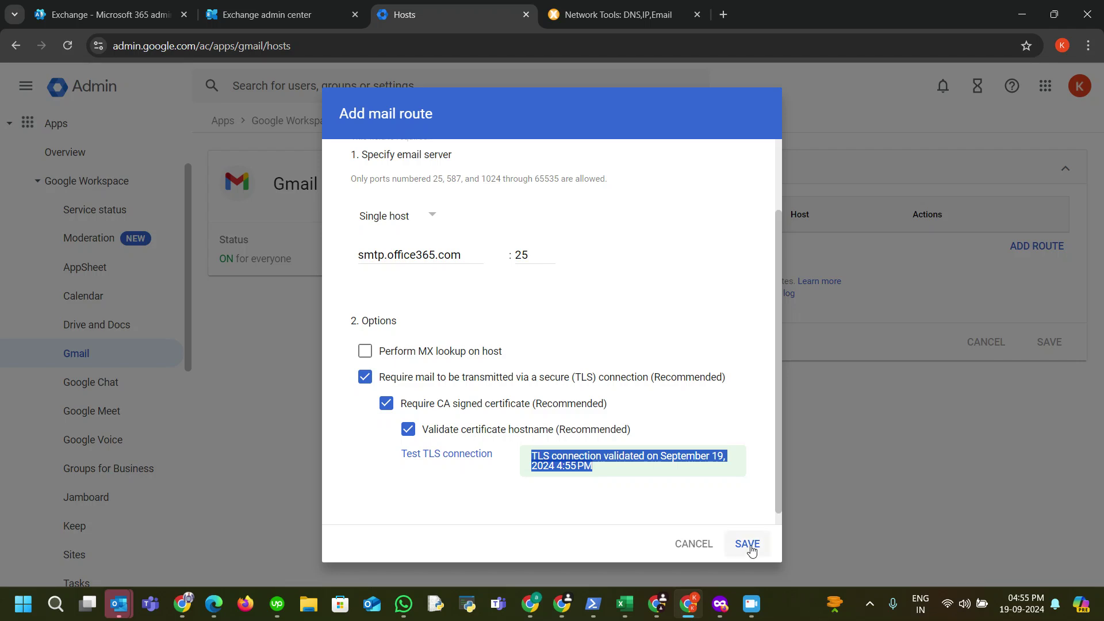
pyautogui.click(747, 543)
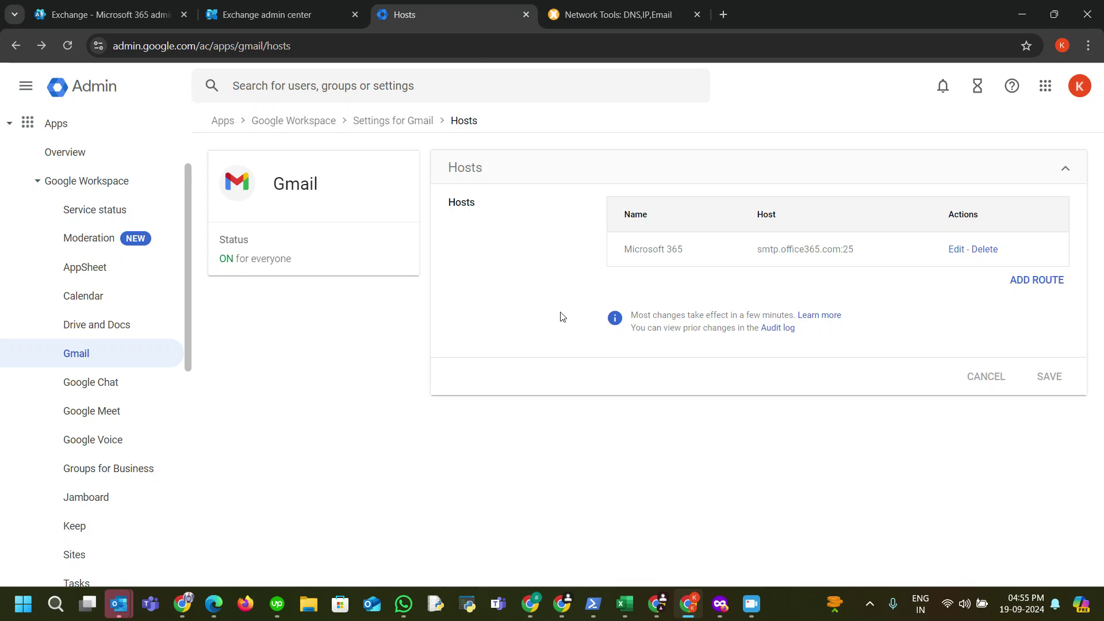
pyautogui.click(424, 87)
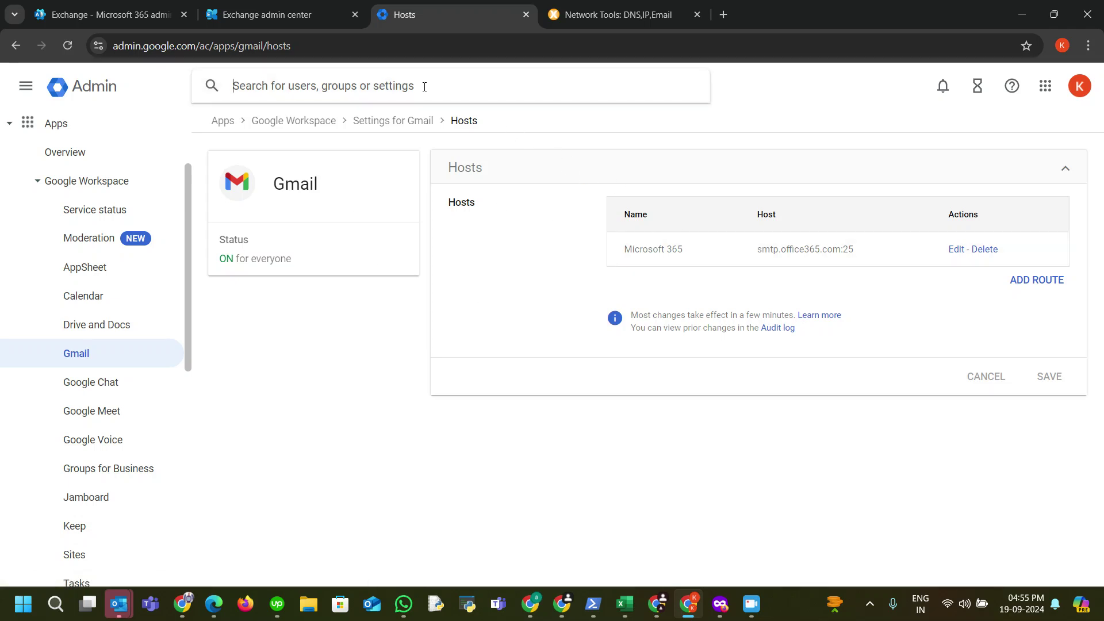
# Step: Open Gmail Routing and start a new setting described as 'Divert to Microsoft 365'
pyautogui.write('routing')
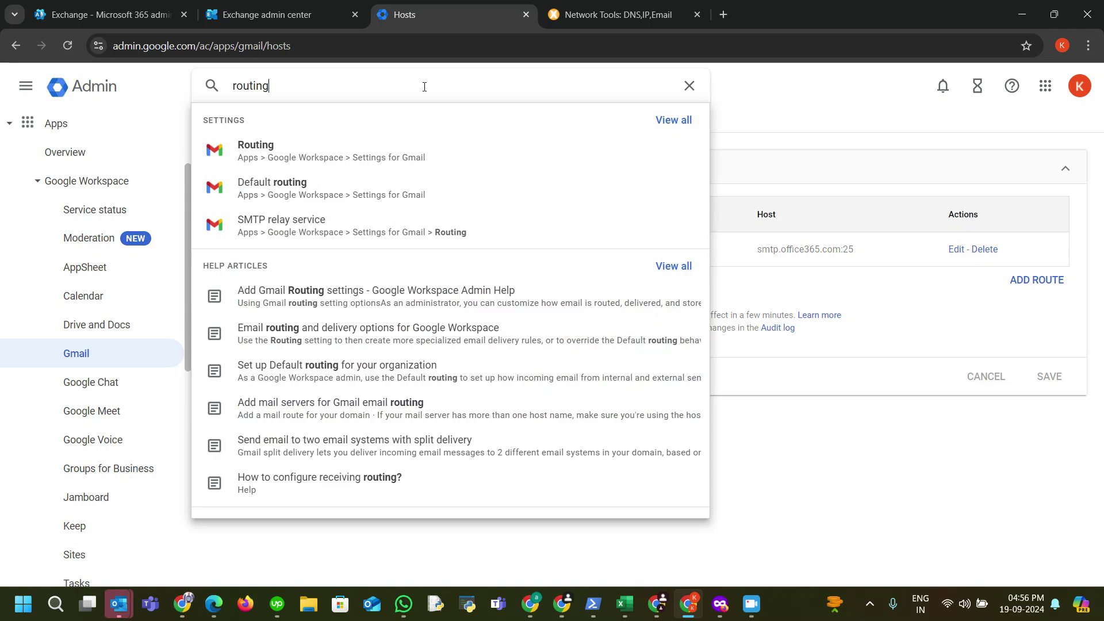
pyautogui.click(428, 148)
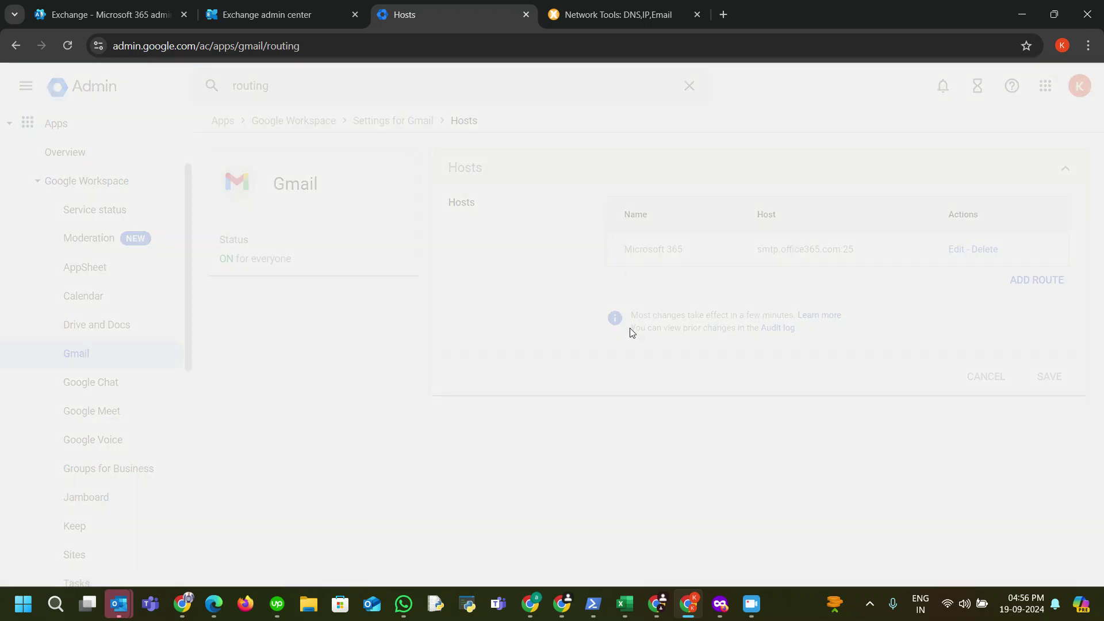
pyautogui.scroll(-1, 695, 327)
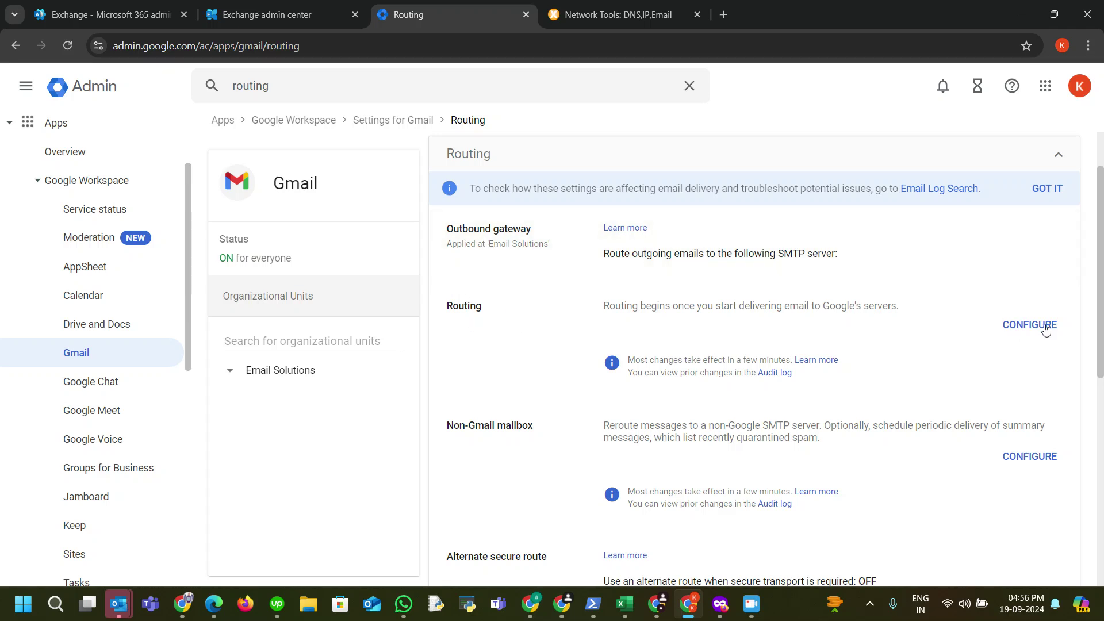
pyautogui.click(1016, 324)
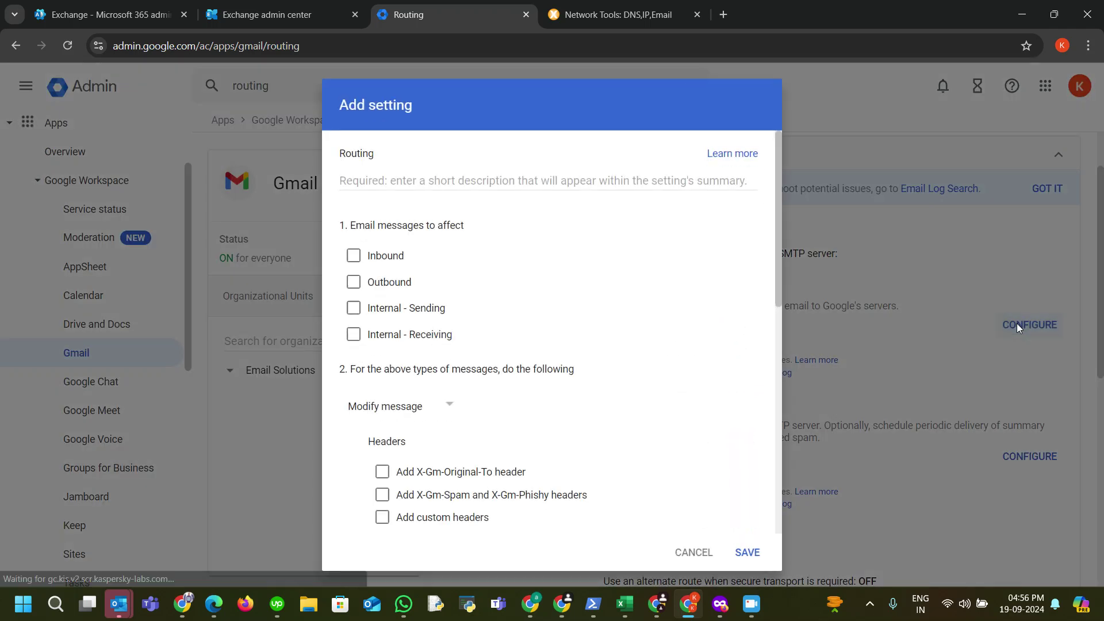
pyautogui.click(472, 183)
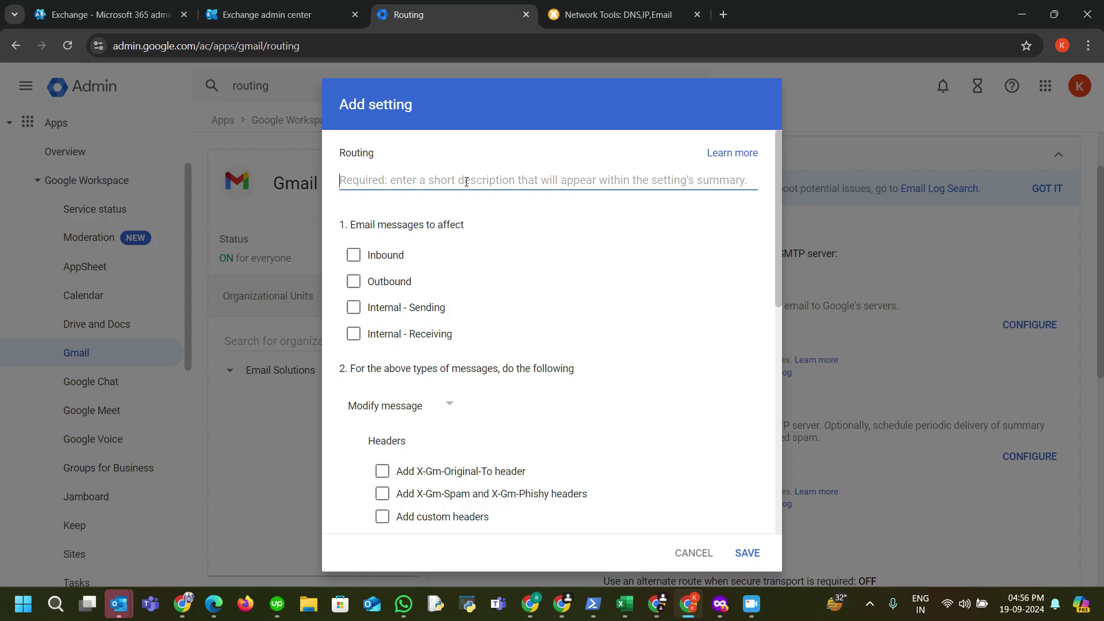
pyautogui.write('Divert t')
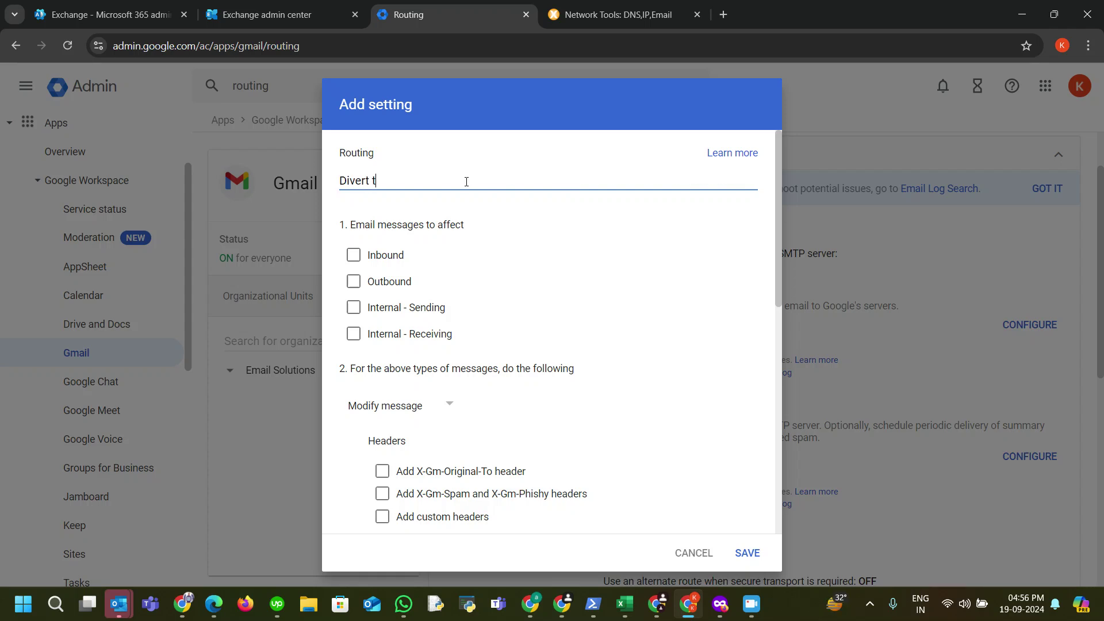
pyautogui.write('o Microsoft 365')
pyautogui.moveTo(352, 224); pyautogui.dragTo(464, 230)
pyautogui.click(529, 259)
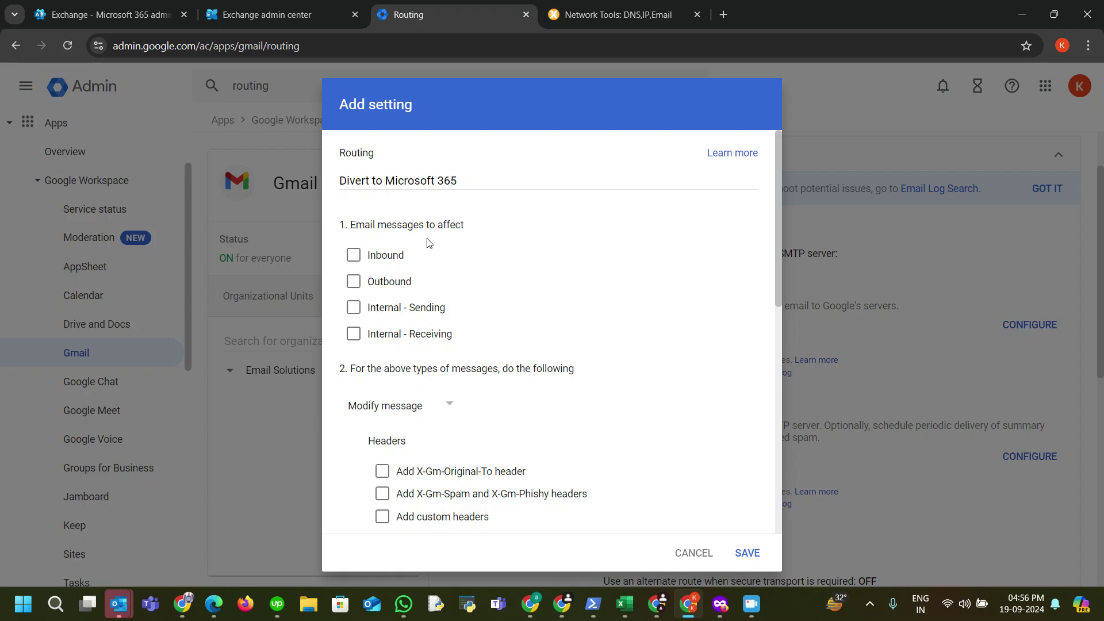
# Step: Apply the routing setting to inbound, outbound, internal sending and internal receiving messages
pyautogui.click(353, 255)
pyautogui.click(353, 281)
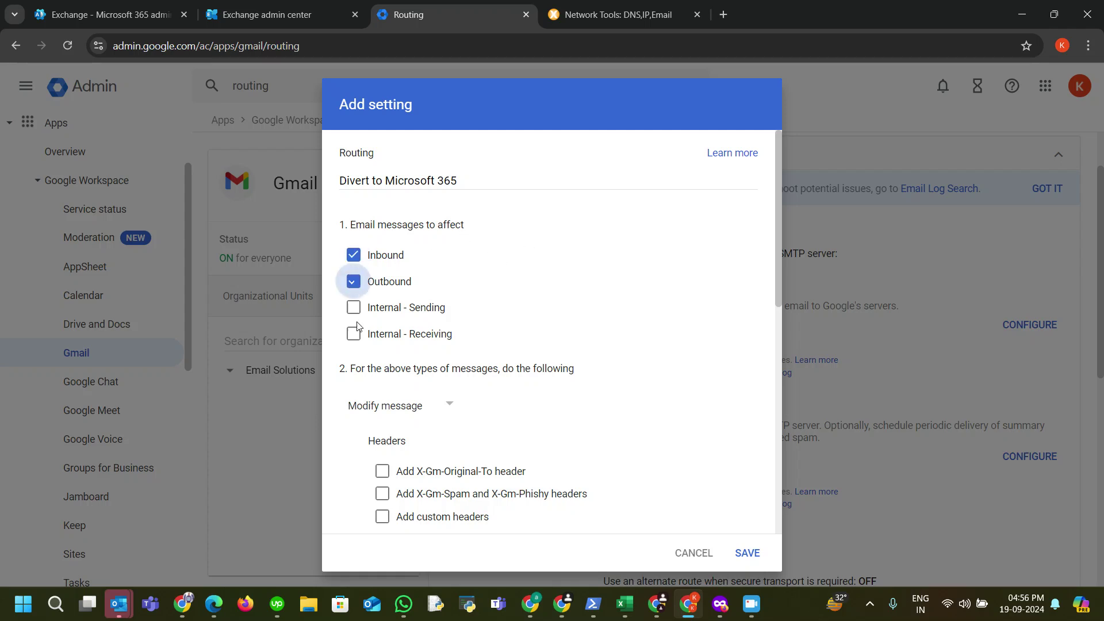
pyautogui.click(353, 309)
pyautogui.click(353, 334)
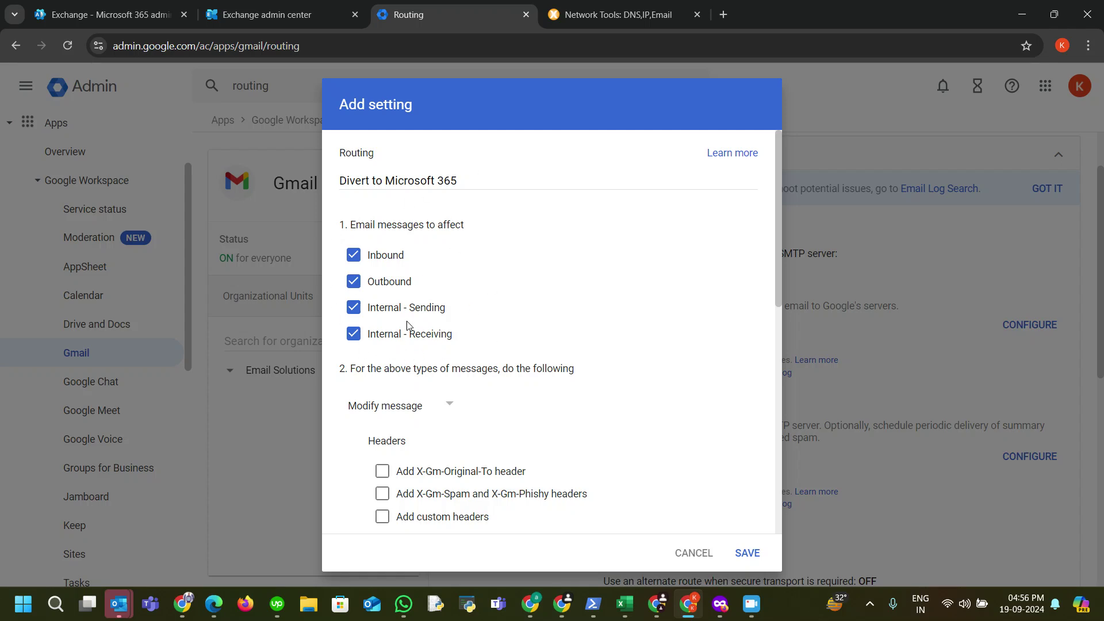
# Step: Enable Change route and Also reroute spam for the routing setting
pyautogui.scroll(-2, 496, 352)
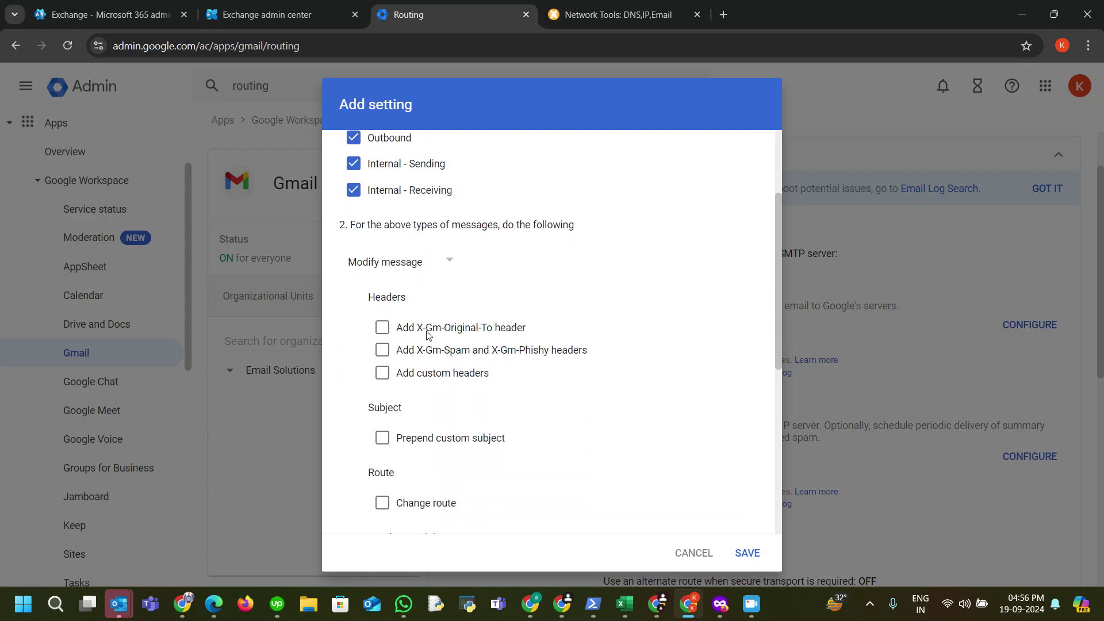
pyautogui.scroll(-1, 427, 334)
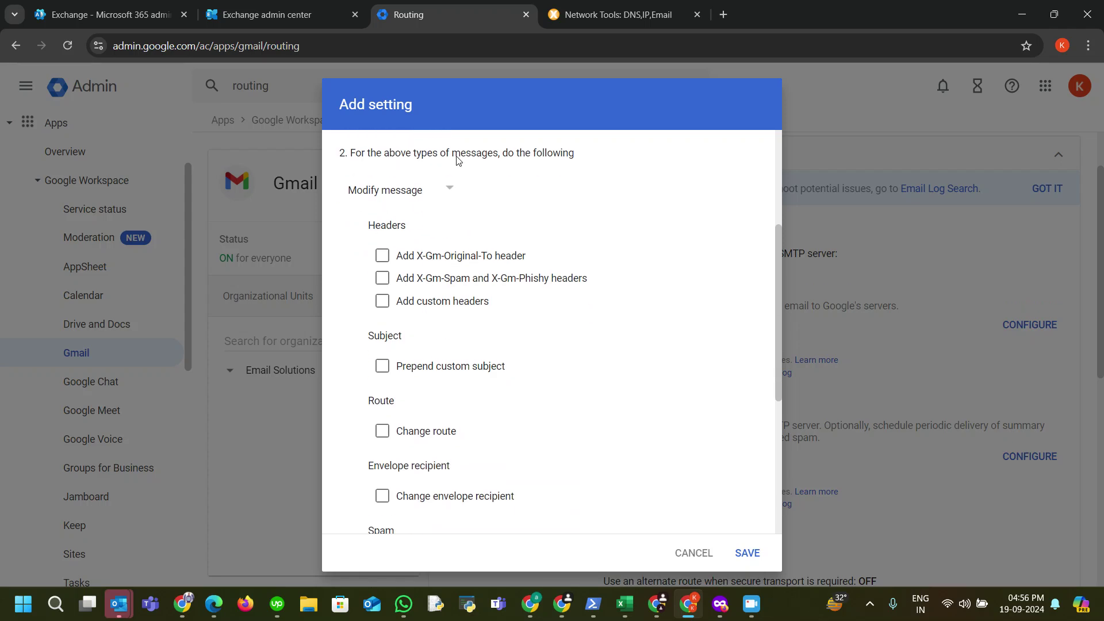
pyautogui.scroll(-2, 540, 262)
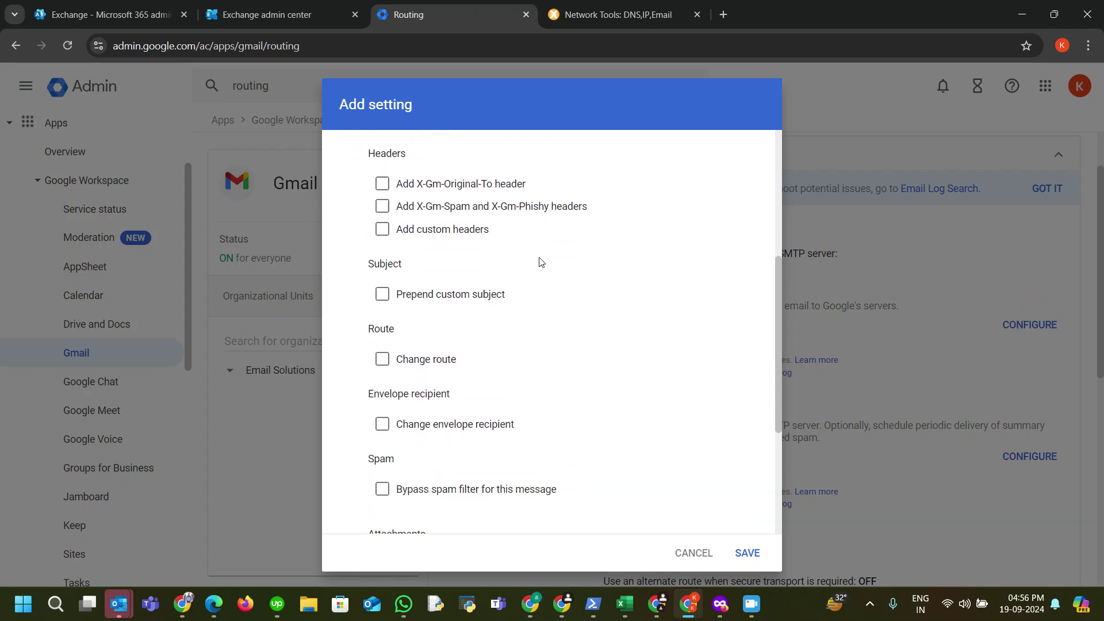
pyautogui.moveTo(369, 256); pyautogui.dragTo(409, 263)
pyautogui.click(411, 263)
pyautogui.click(382, 287)
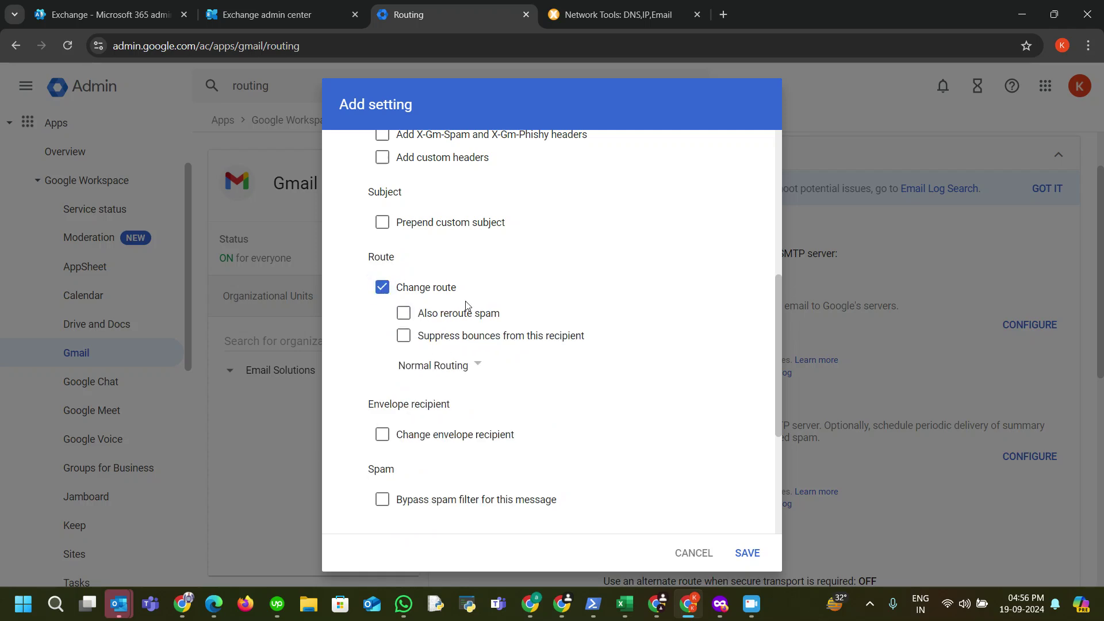
pyautogui.click(404, 313)
pyautogui.click(471, 366)
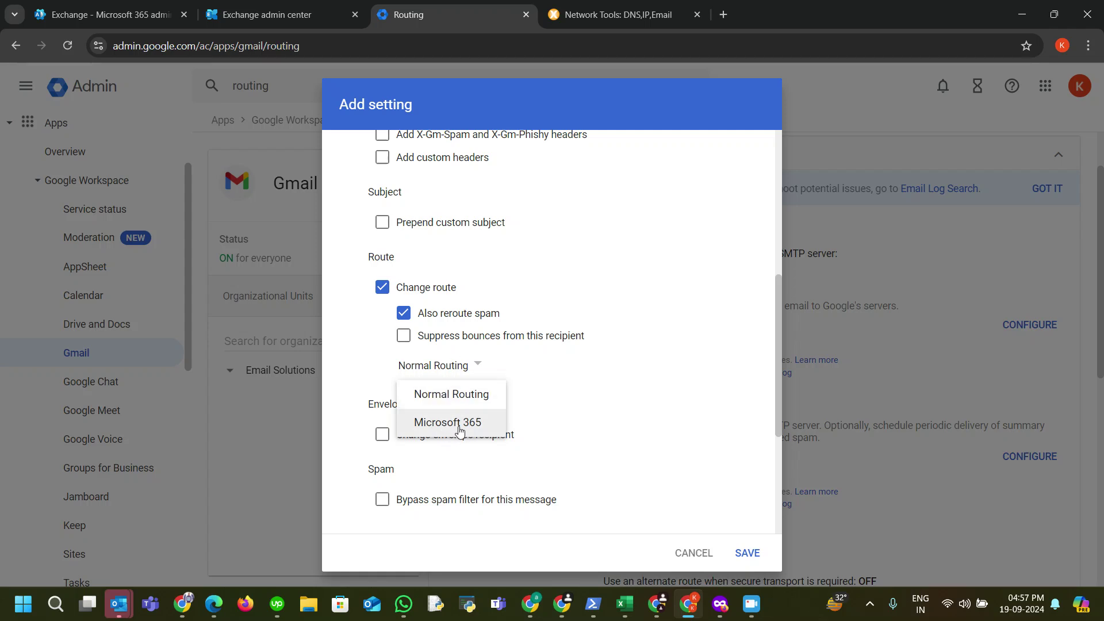
# Step: Reroute mail to the Microsoft 365 route, bypassing spam filtering and requiring TLS
pyautogui.click(459, 425)
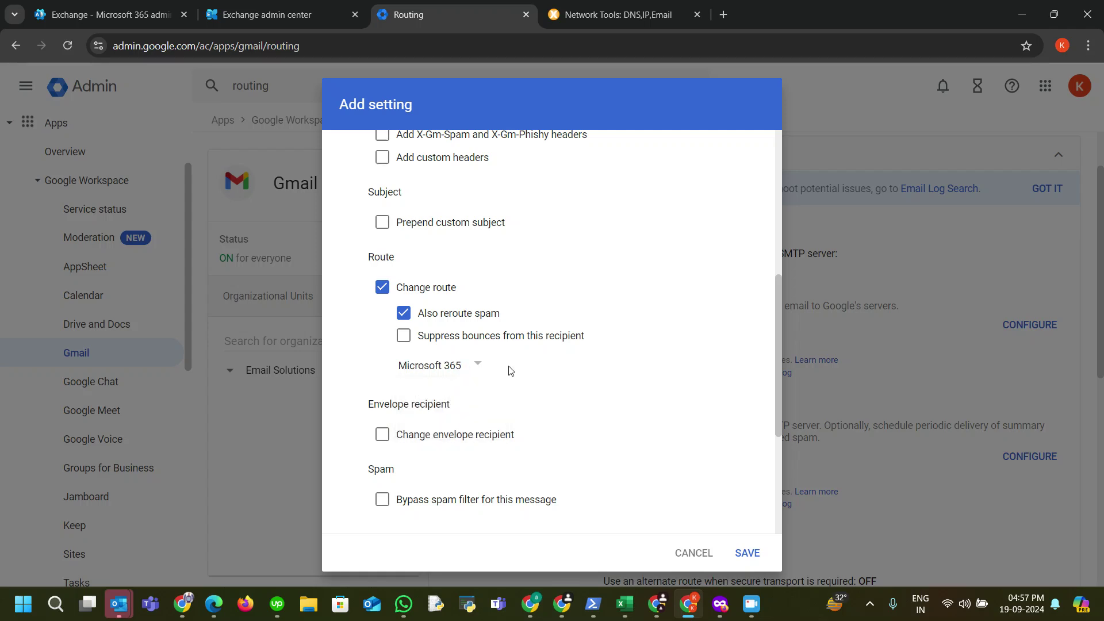
pyautogui.scroll(-1, 509, 377)
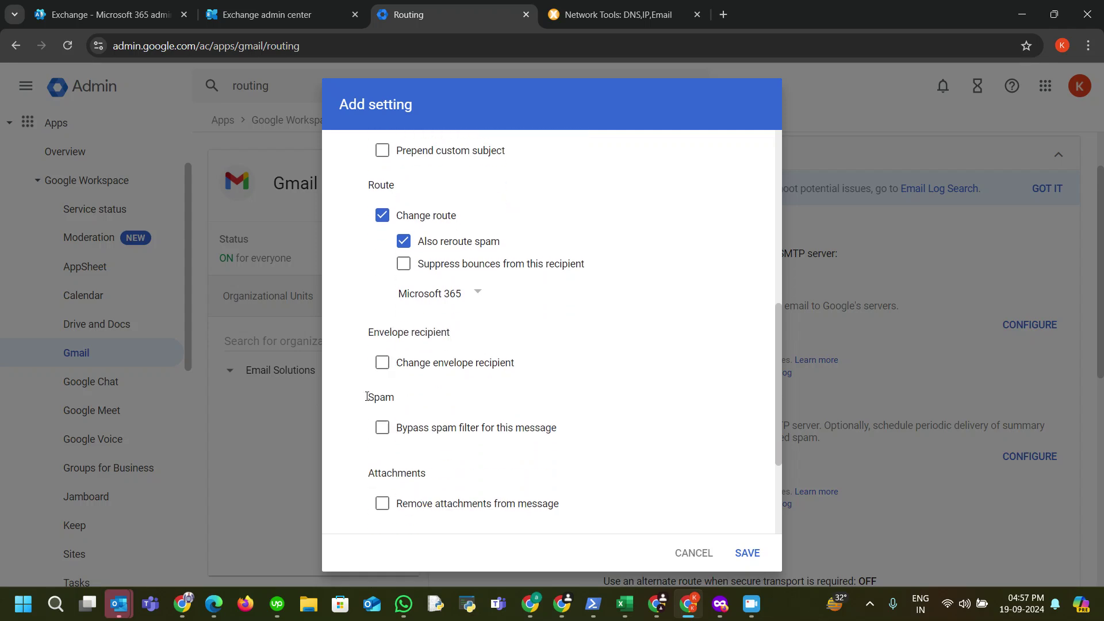
pyautogui.scroll(-1, 604, 343)
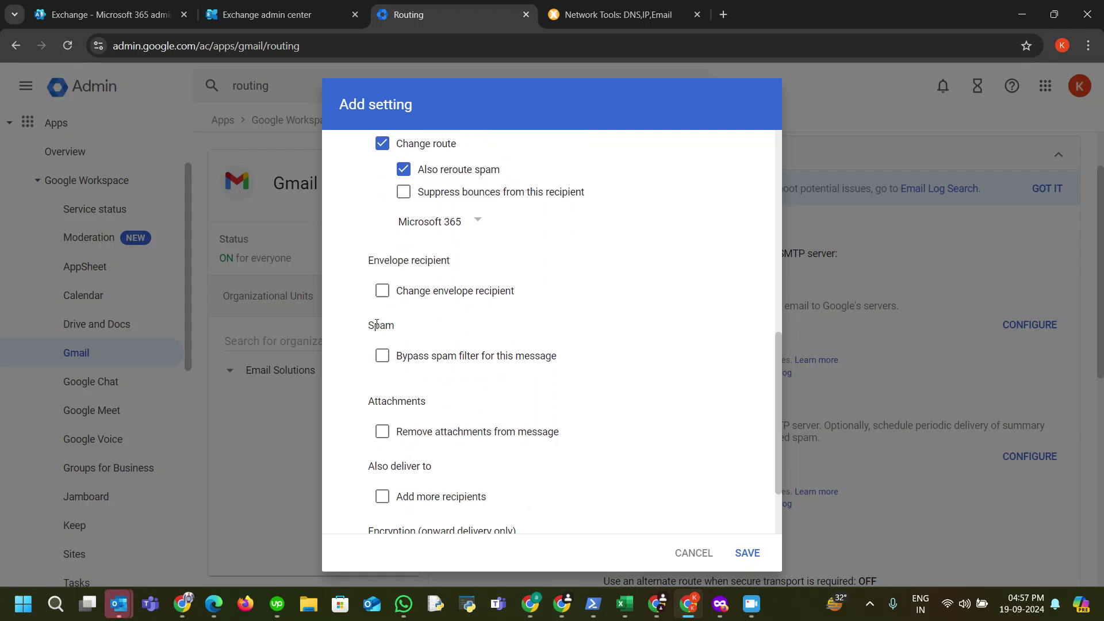
pyautogui.click(383, 356)
pyautogui.scroll(-1, 550, 366)
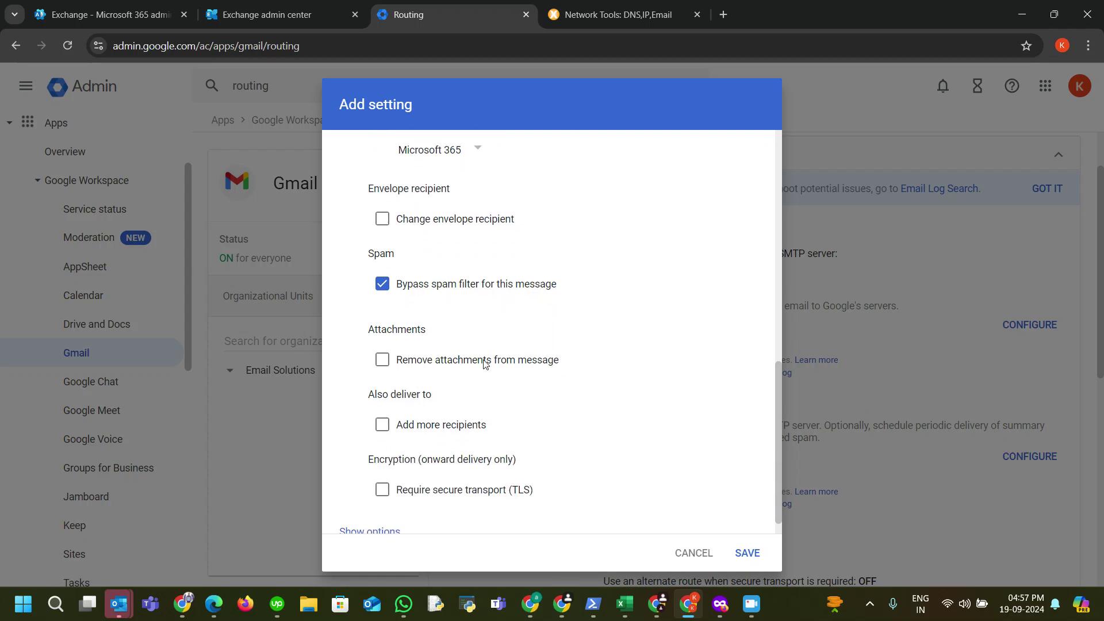
pyautogui.scroll(-1, 465, 334)
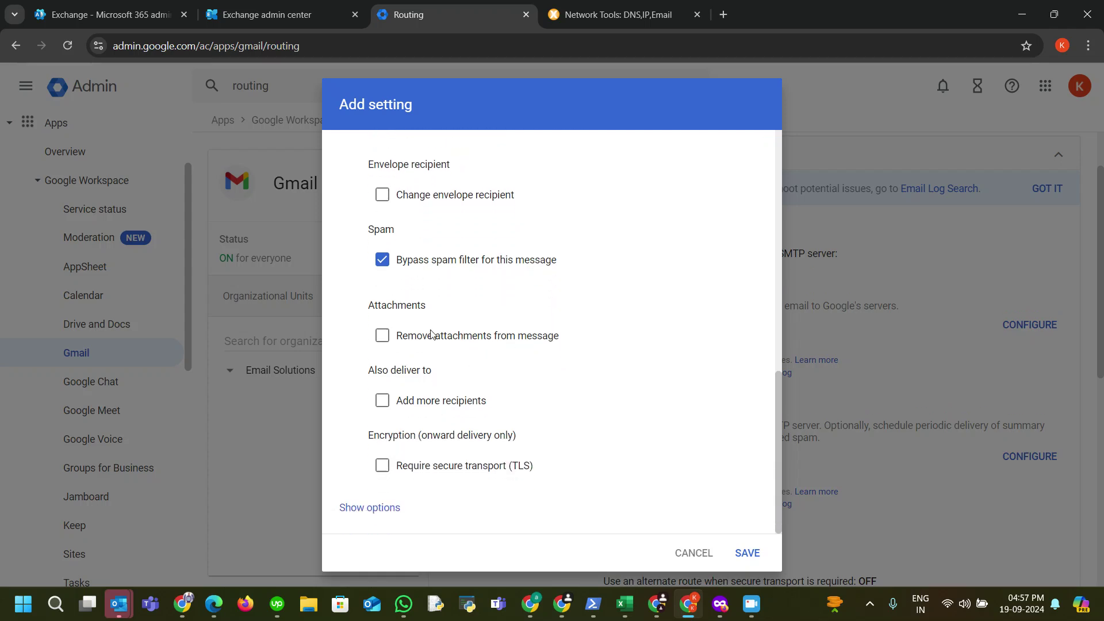
pyautogui.click(382, 467)
pyautogui.moveTo(371, 431); pyautogui.dragTo(458, 436)
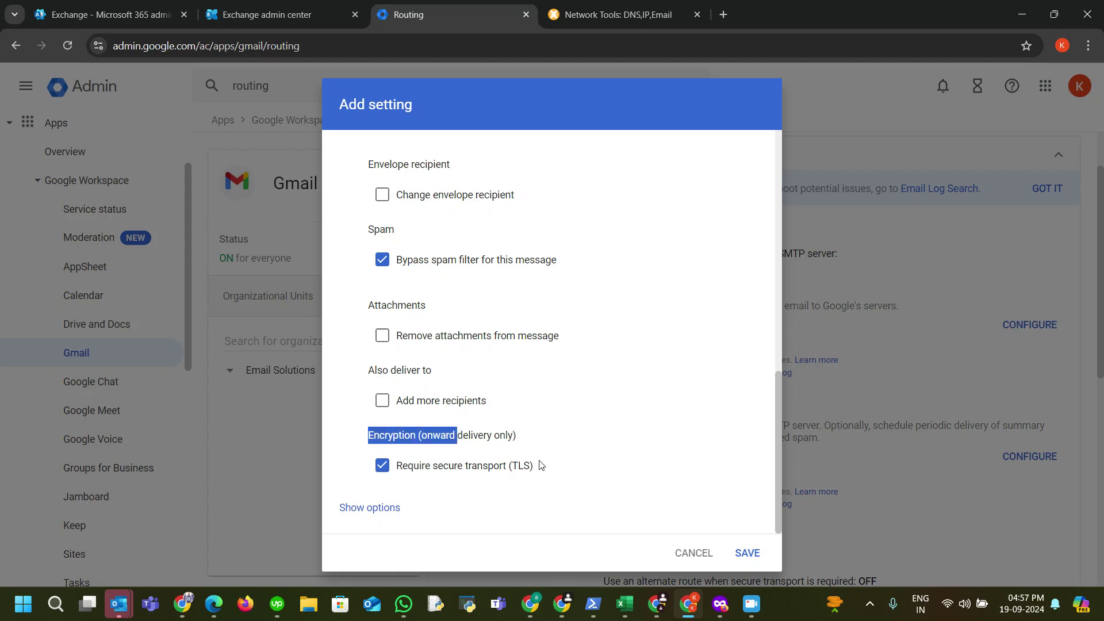
pyautogui.click(558, 440)
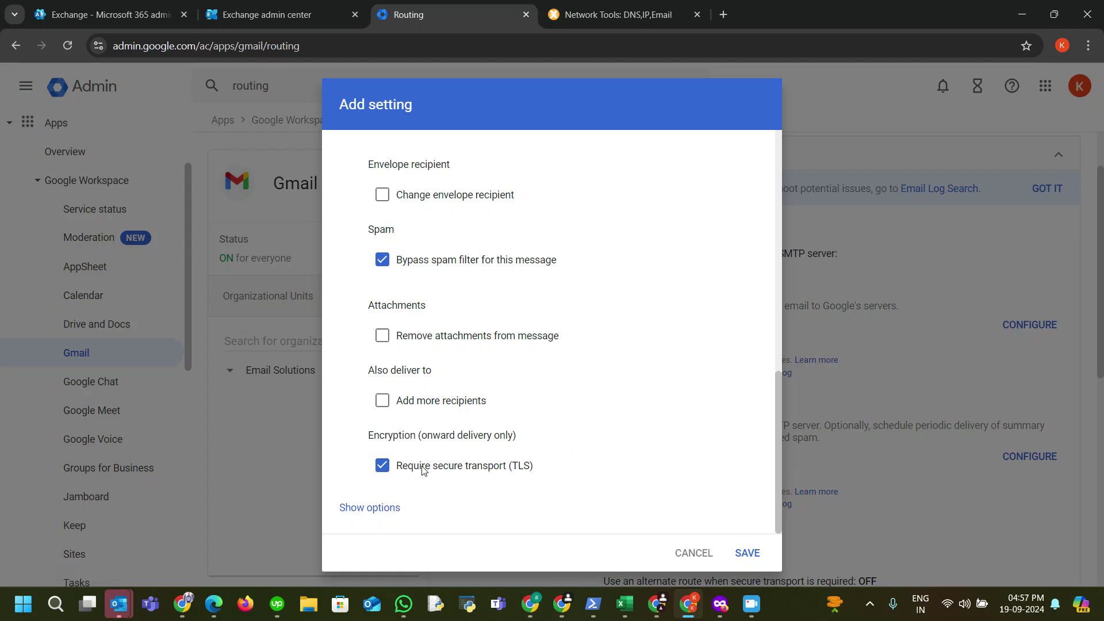
# Step: Apply the setting to Unrecognized / Catch-all accounts instead of Users, and save it
pyautogui.click(388, 511)
pyautogui.scroll(-6, 468, 426)
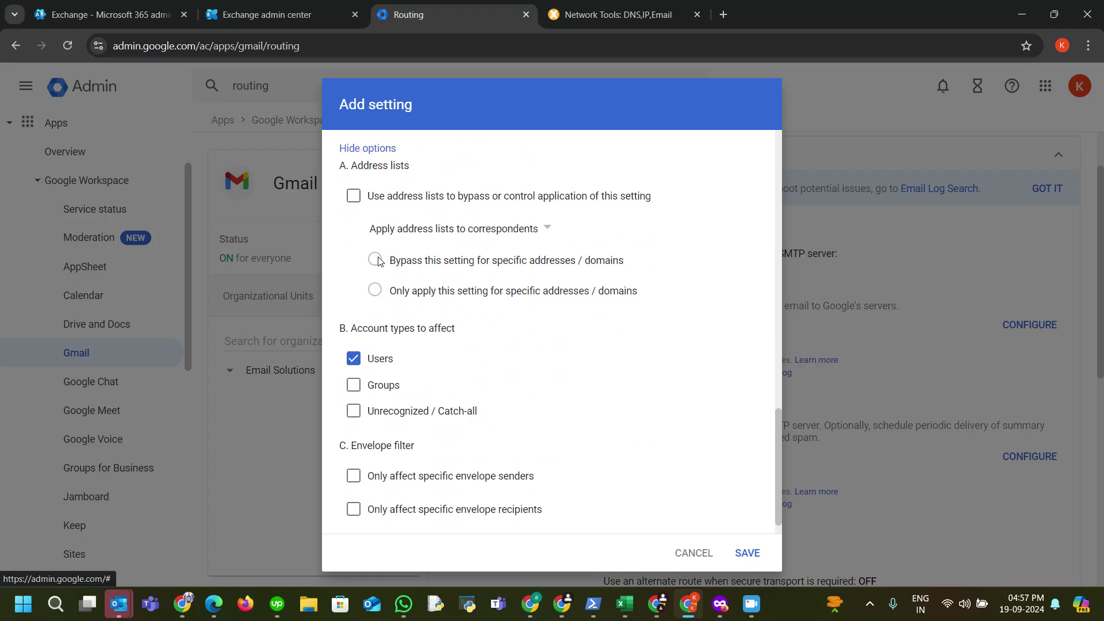
pyautogui.scroll(-1, 475, 311)
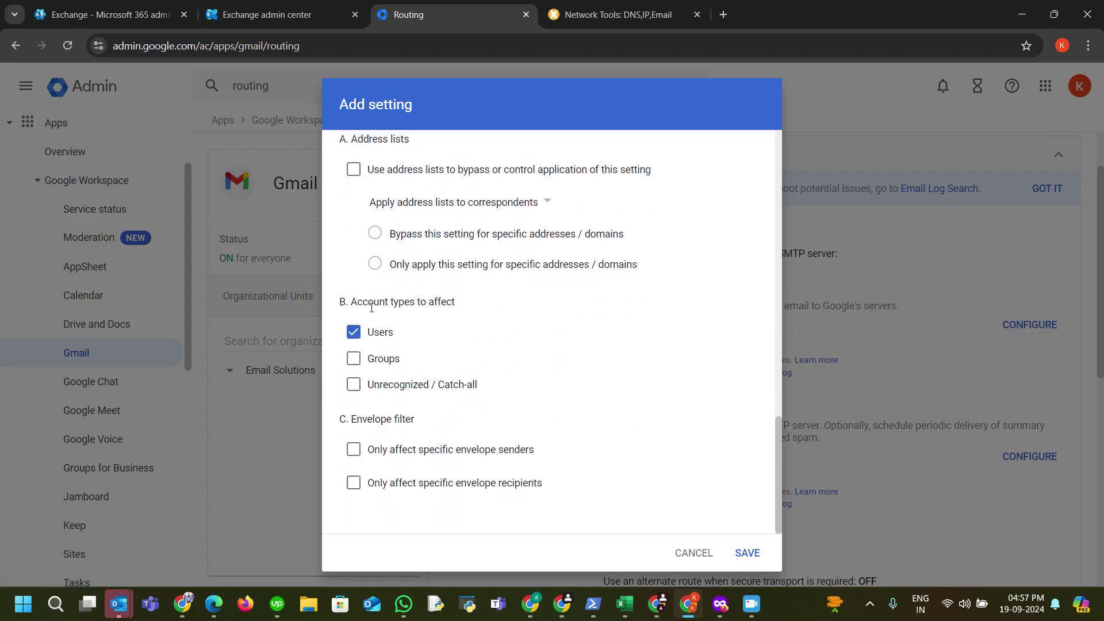
pyautogui.click(372, 337)
pyautogui.click(354, 387)
pyautogui.click(747, 553)
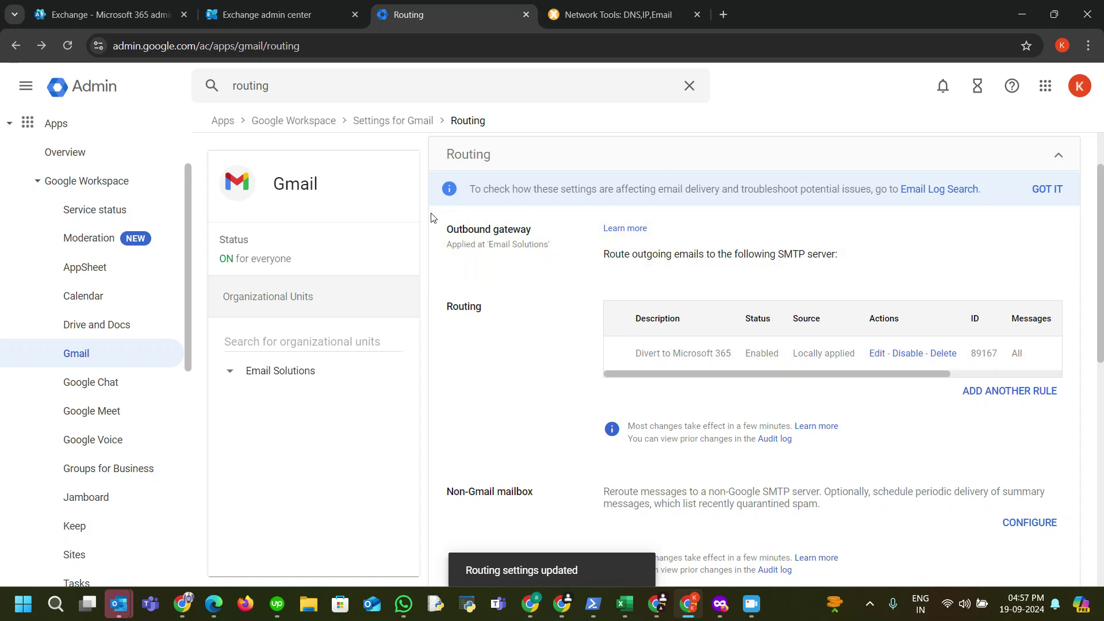
# Step: Clear the Routing search query and go to the main Gmail settings page
pyautogui.scroll(1, 575, 322)
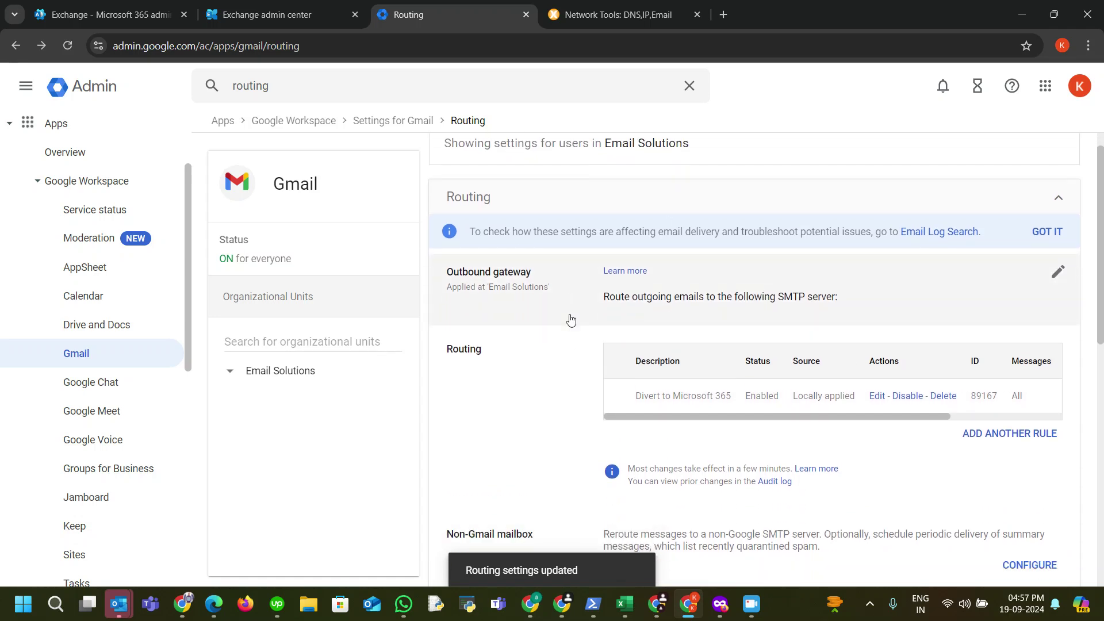
pyautogui.scroll(2, 63, 299)
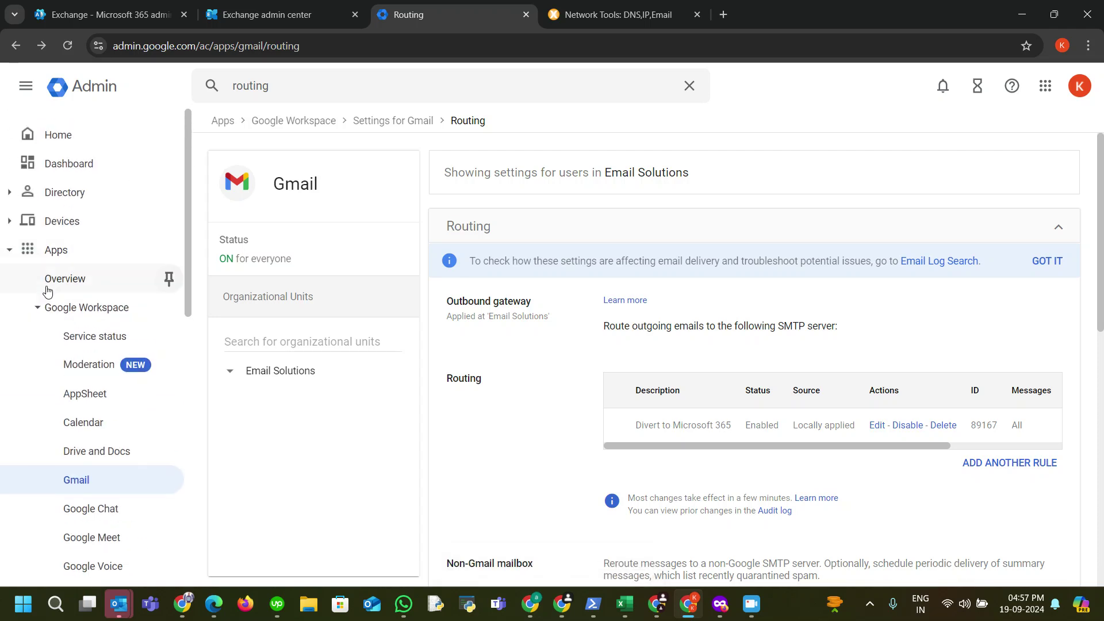
pyautogui.click(695, 92)
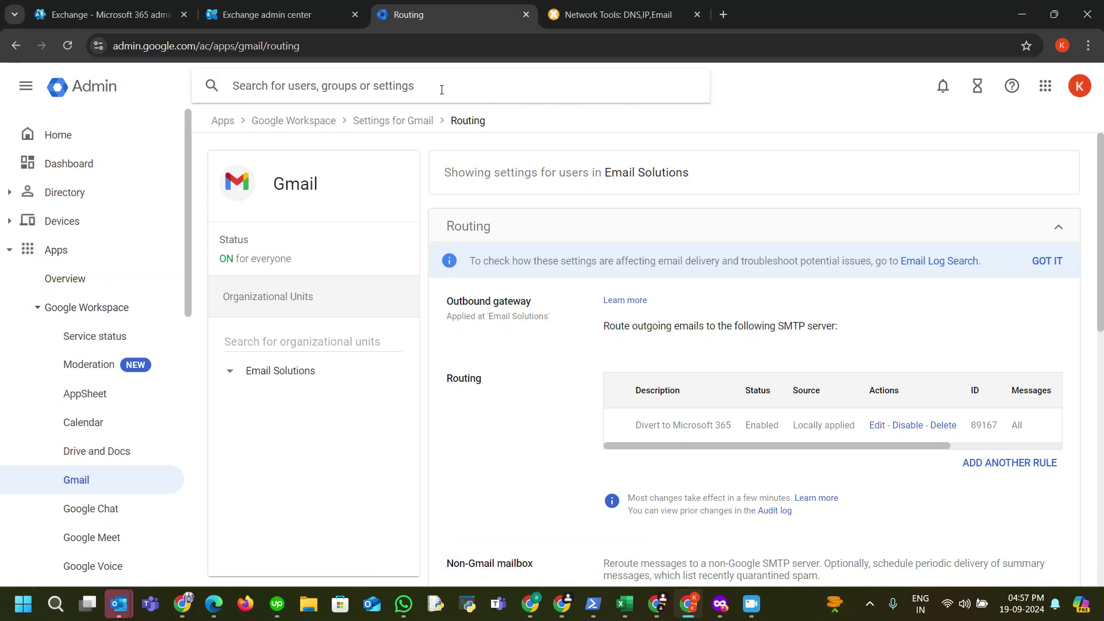
pyautogui.click(279, 82)
pyautogui.scroll(-2, 123, 336)
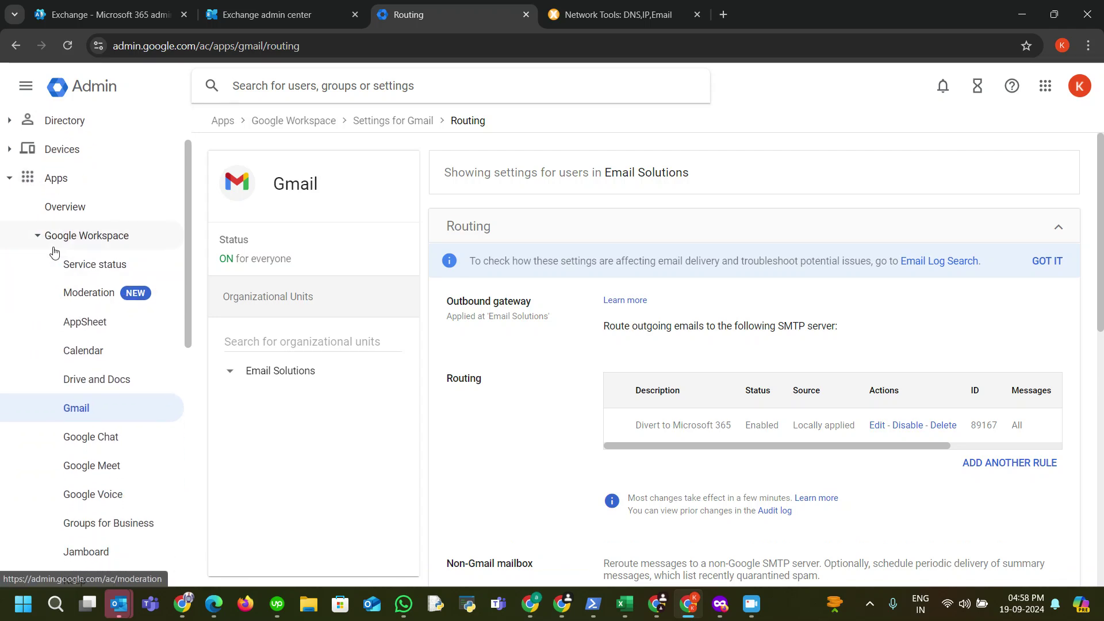
pyautogui.click(78, 412)
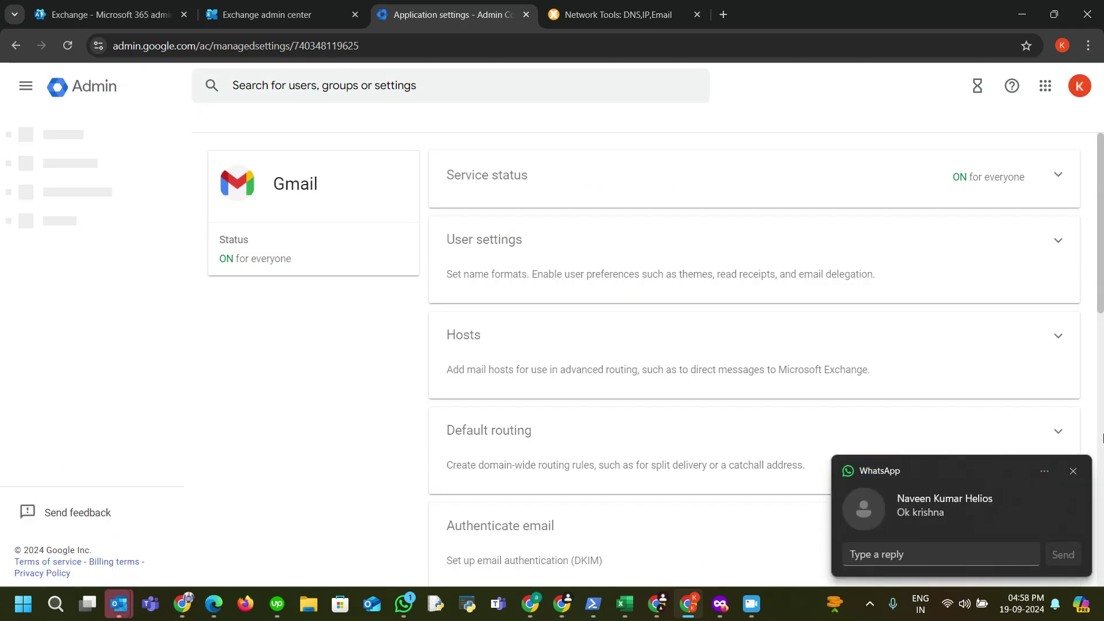
# Step: Dismiss the chat notification and open the Authenticate email settings
pyautogui.click(1072, 470)
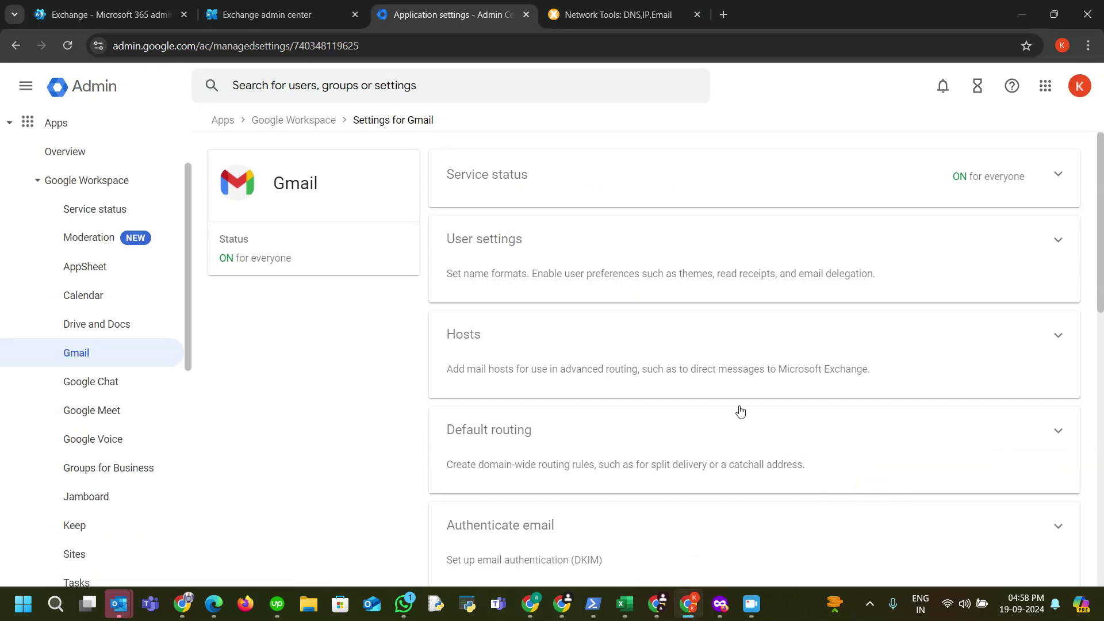
pyautogui.scroll(-3, 738, 415)
pyautogui.click(626, 381)
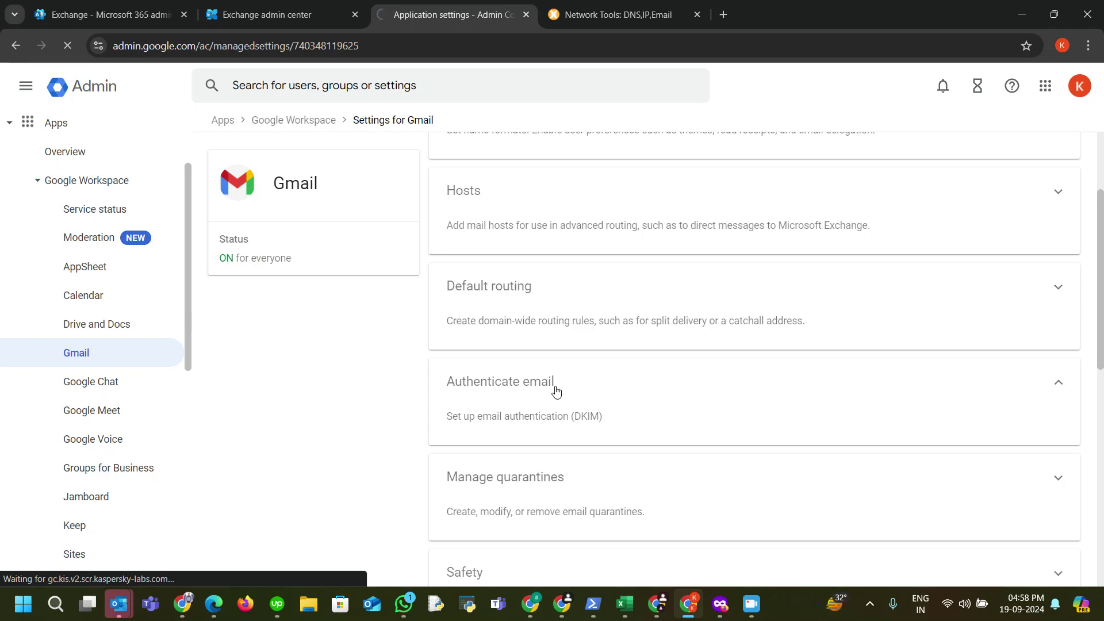
pyautogui.scroll(1, 736, 350)
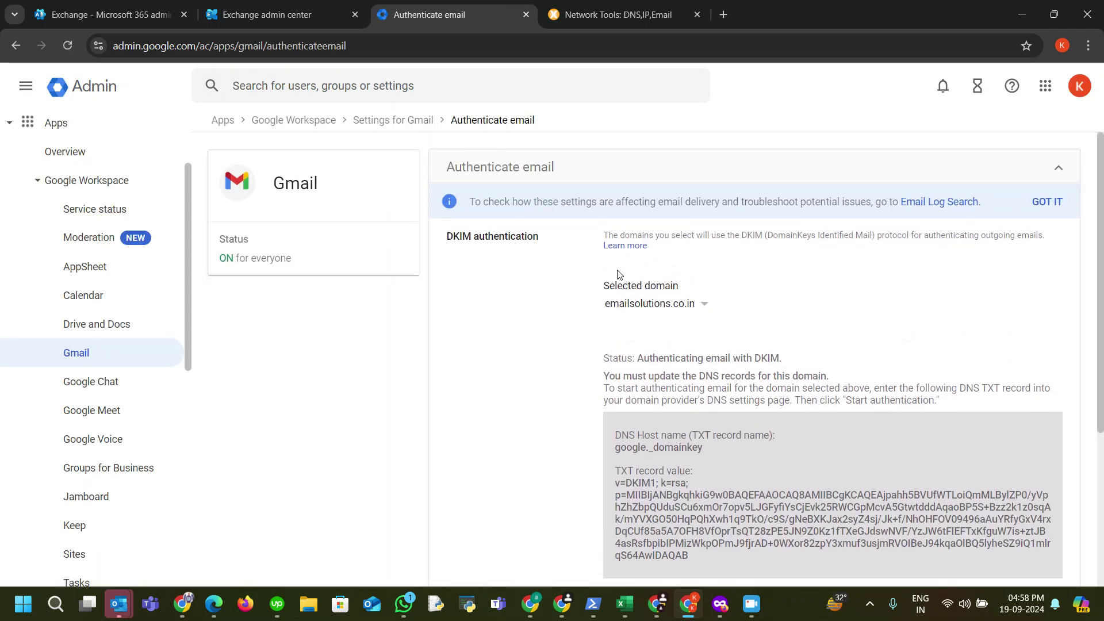
# Step: Select the DKIM host name google._domainkey and its TXT record value
pyautogui.moveTo(448, 233); pyautogui.dragTo(552, 241)
pyautogui.click(558, 246)
pyautogui.scroll(-2, 764, 374)
pyautogui.scroll(1, 775, 373)
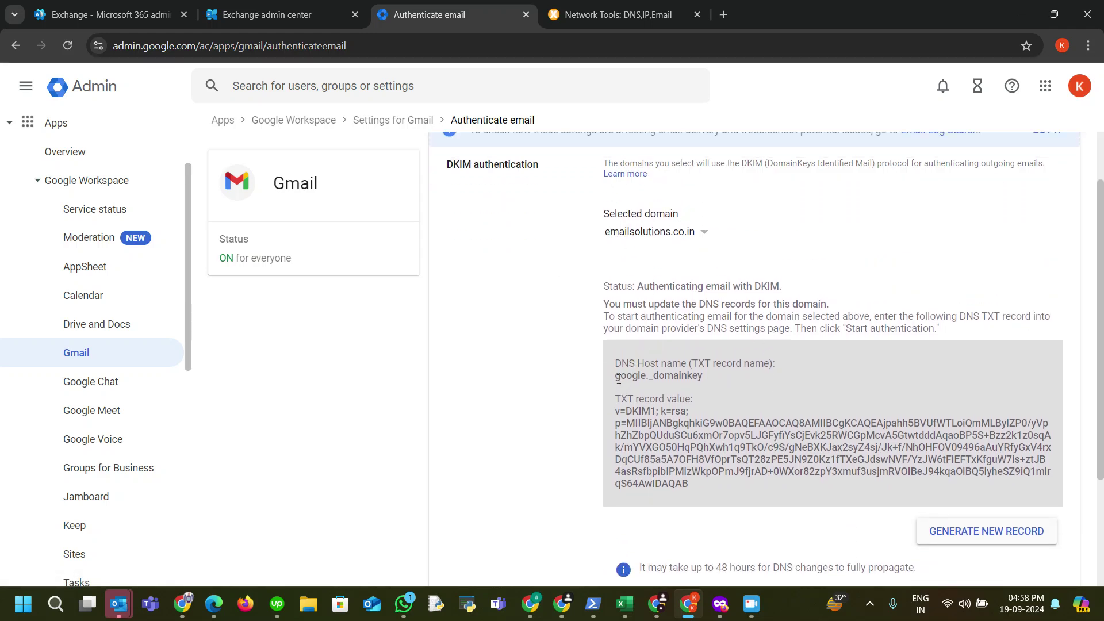
pyautogui.moveTo(614, 377); pyautogui.dragTo(700, 375)
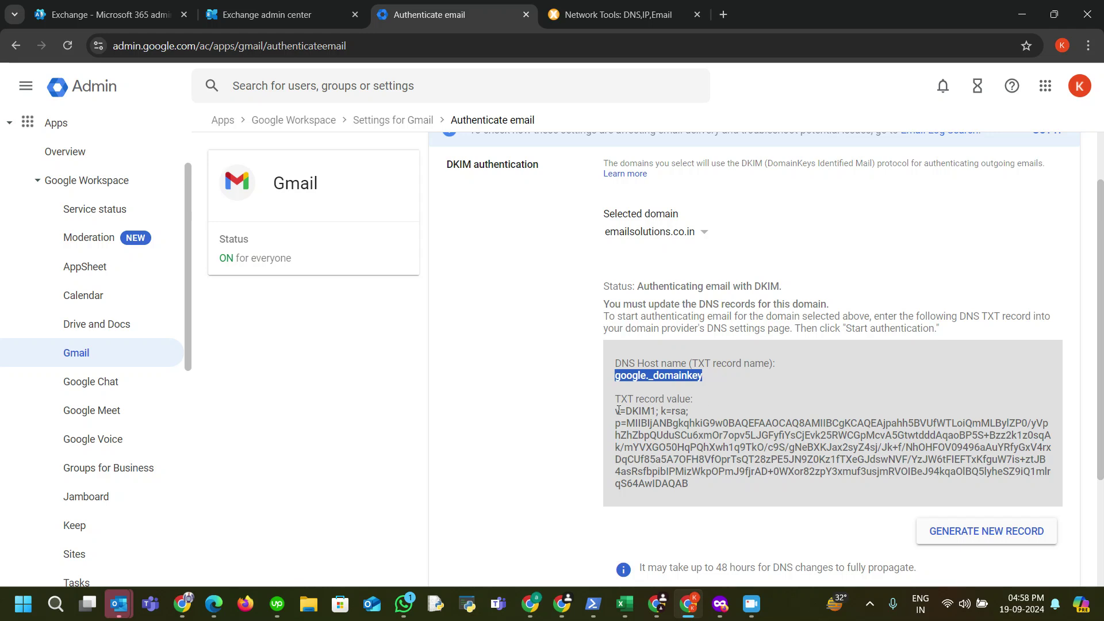
pyautogui.moveTo(617, 409); pyautogui.dragTo(718, 490)
pyautogui.click(748, 504)
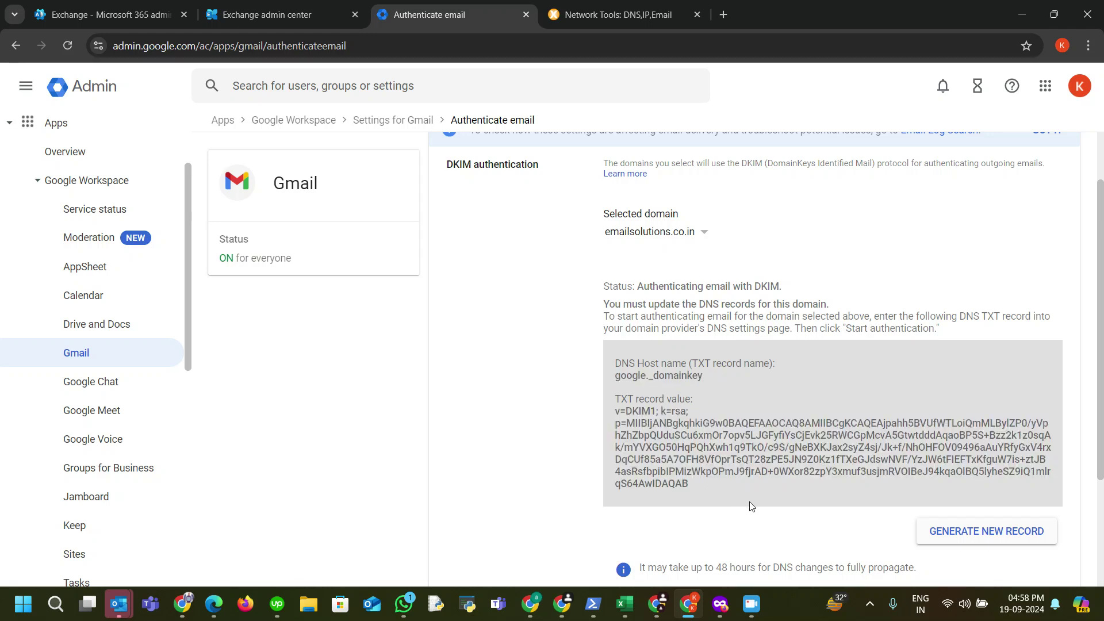
# Step: Review the DKIM authentication details for emailsolutions.co.in
pyautogui.scroll(-2, 750, 505)
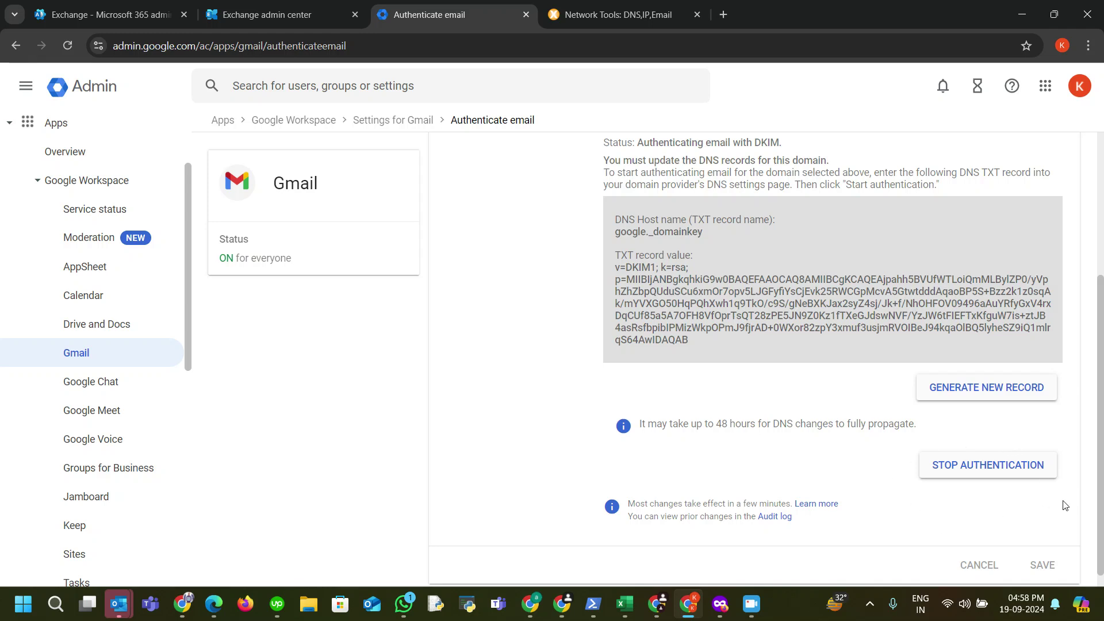
pyautogui.scroll(1, 705, 315)
pyautogui.scroll(1, 706, 315)
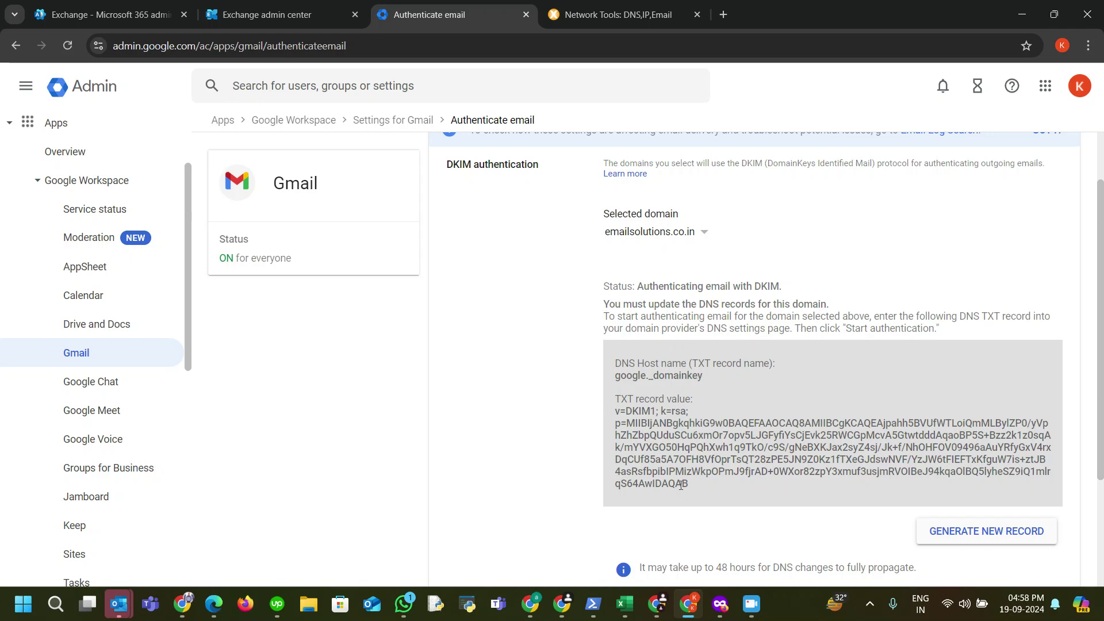
pyautogui.scroll(1, 661, 483)
pyautogui.scroll(-2, 732, 442)
pyautogui.scroll(-1, 732, 442)
pyautogui.scroll(3, 727, 374)
pyautogui.scroll(-2, 720, 377)
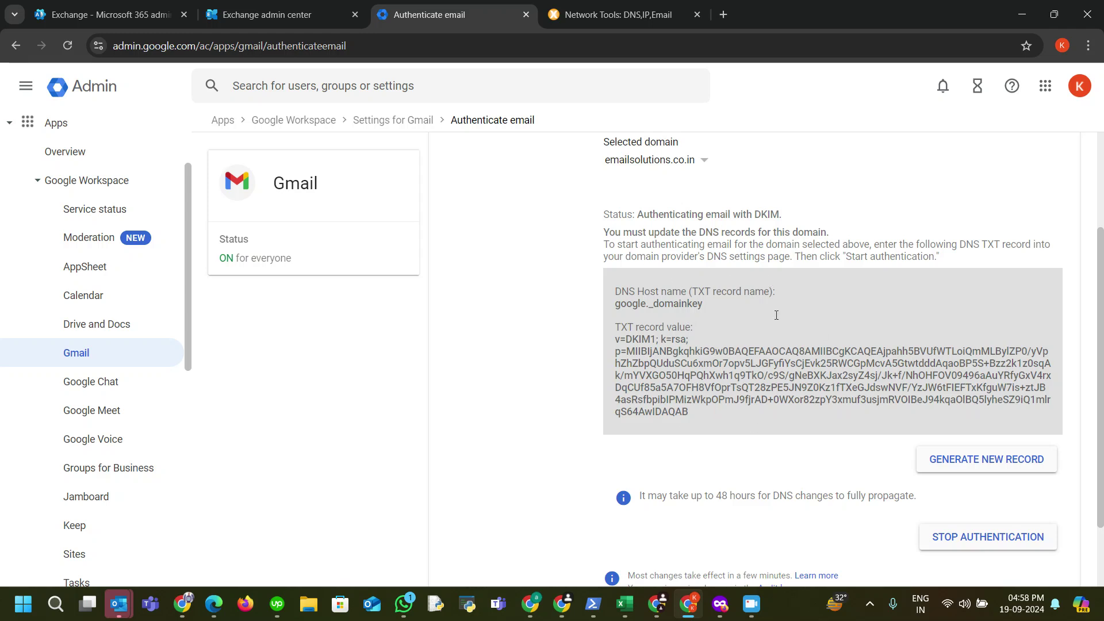
pyautogui.scroll(-2, 734, 368)
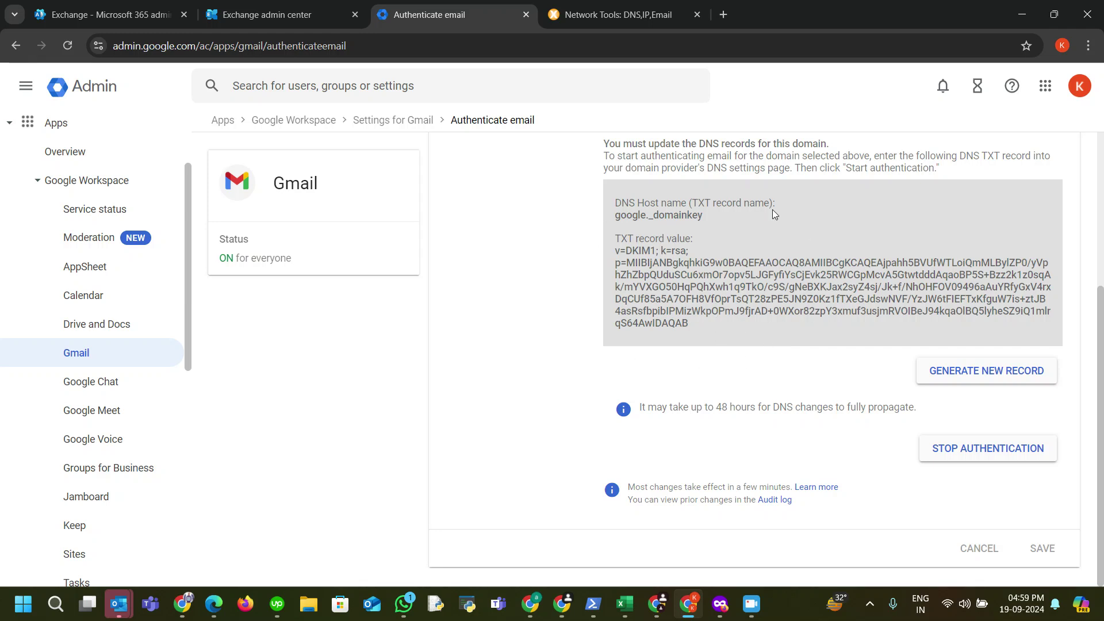
pyautogui.scroll(2, 712, 268)
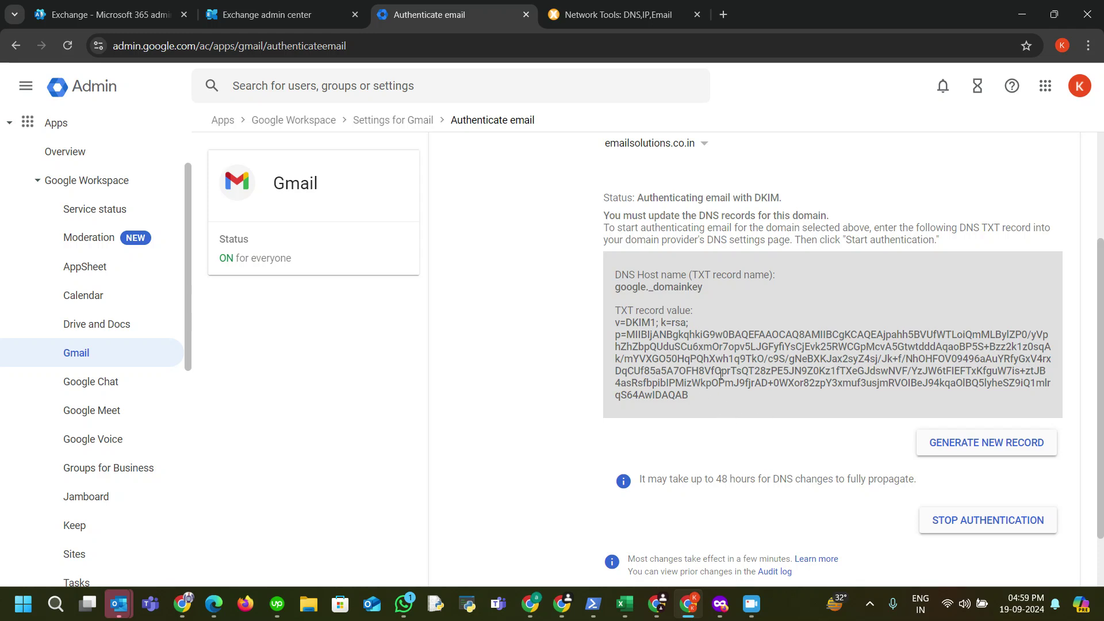
pyautogui.scroll(3, 717, 394)
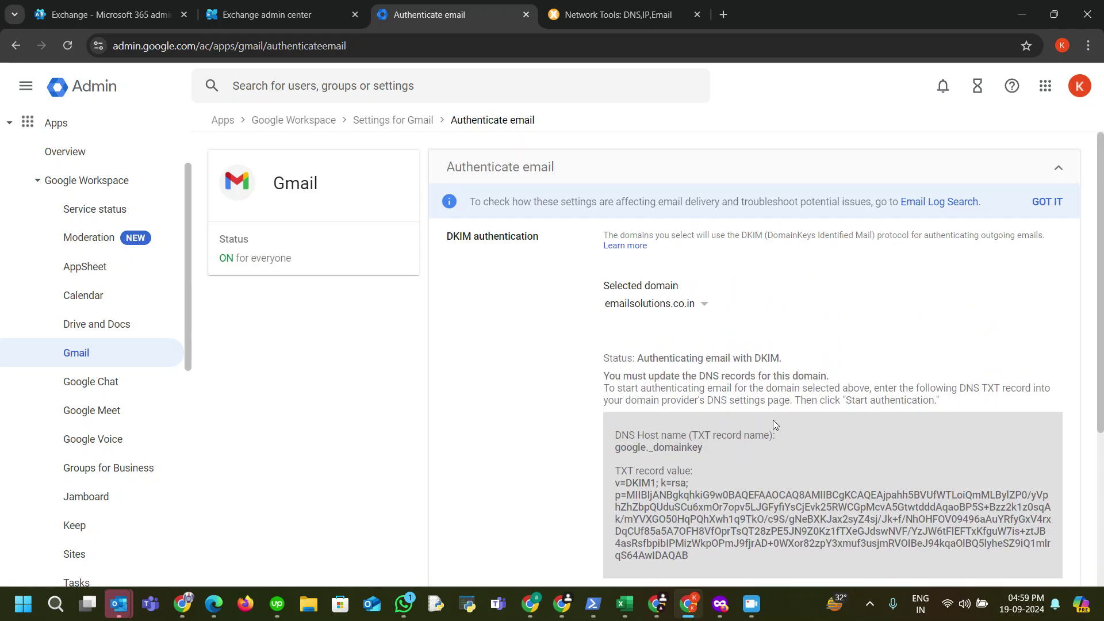
# Step: Run an MxToolbox DKIM Lookup for emailsolutions.co.in:google and check the published DKIM1 record
pyautogui.click(611, 17)
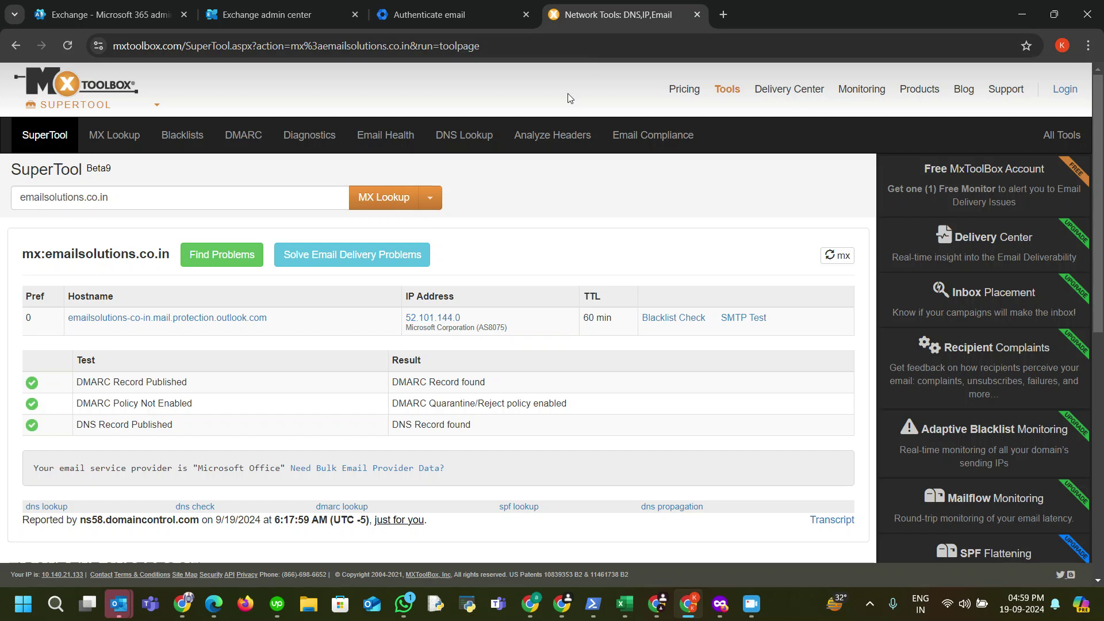
pyautogui.click(255, 200)
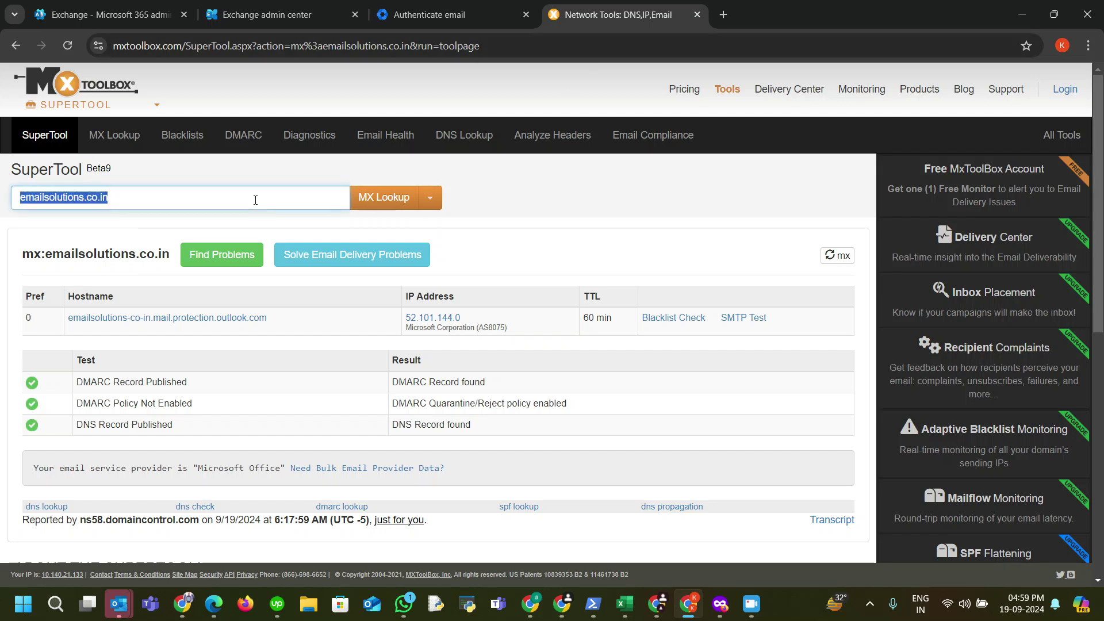
pyautogui.click(256, 202)
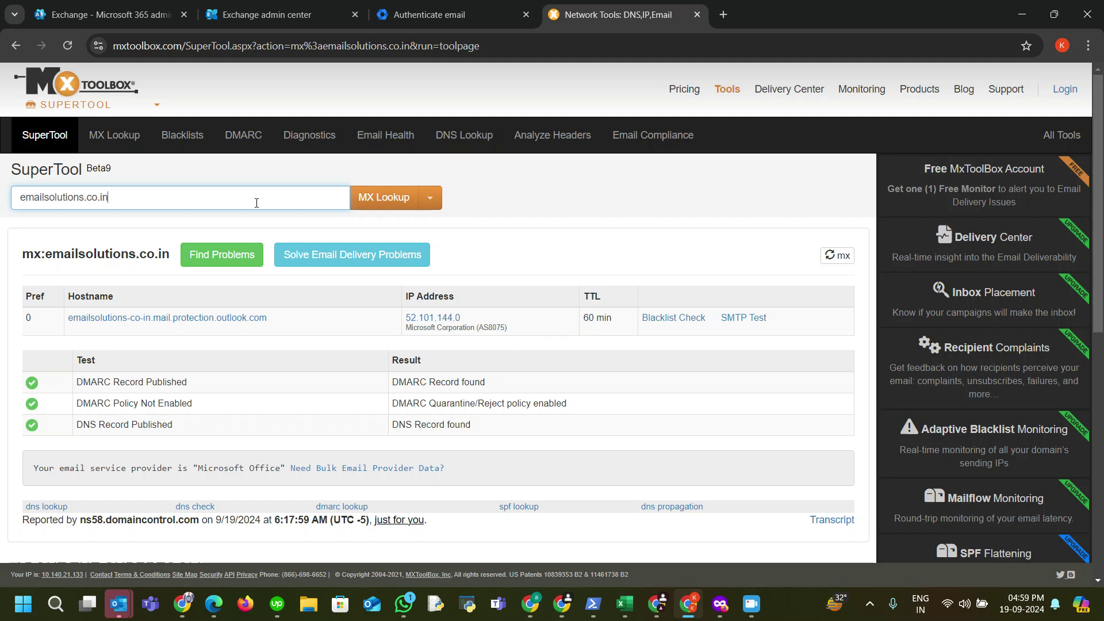
pyautogui.write(':google')
pyautogui.click(430, 198)
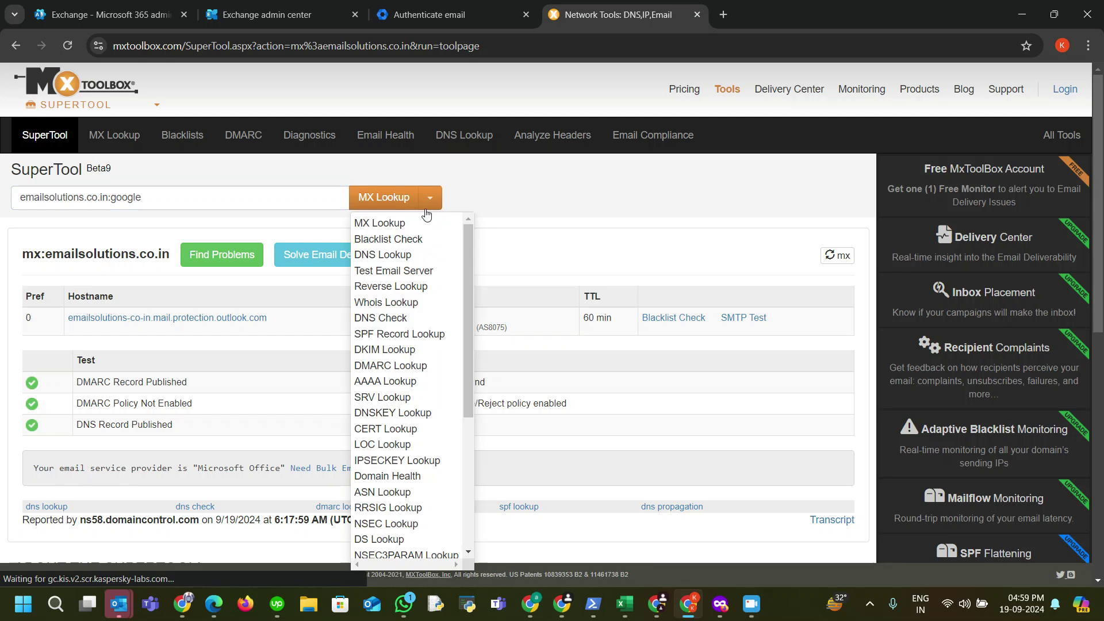
pyautogui.click(384, 349)
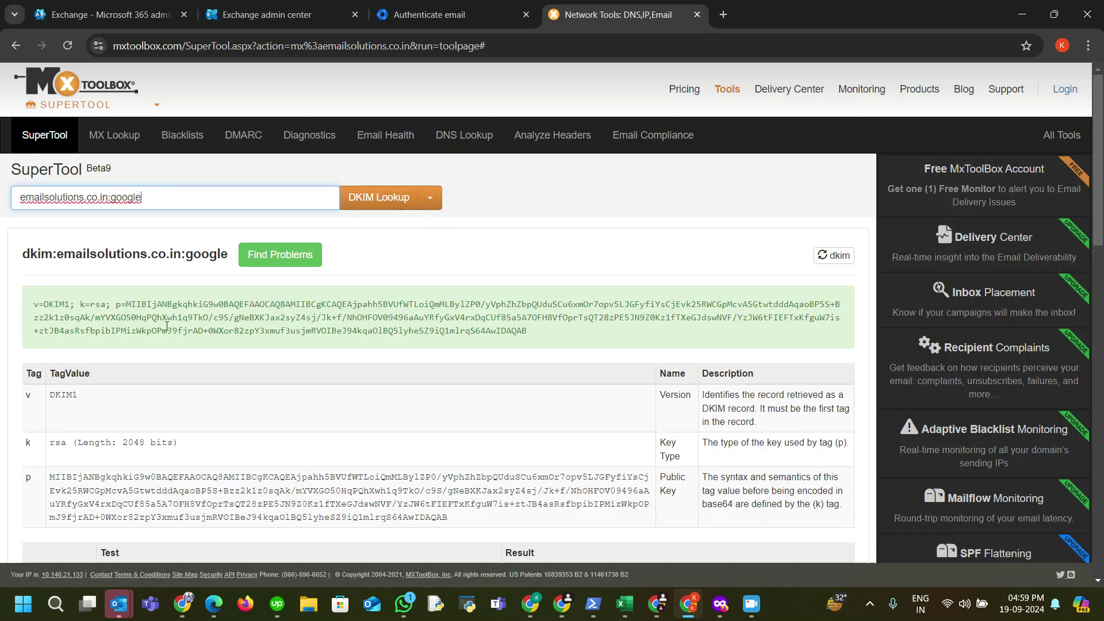
pyautogui.moveTo(33, 306); pyautogui.dragTo(534, 341)
pyautogui.click(538, 239)
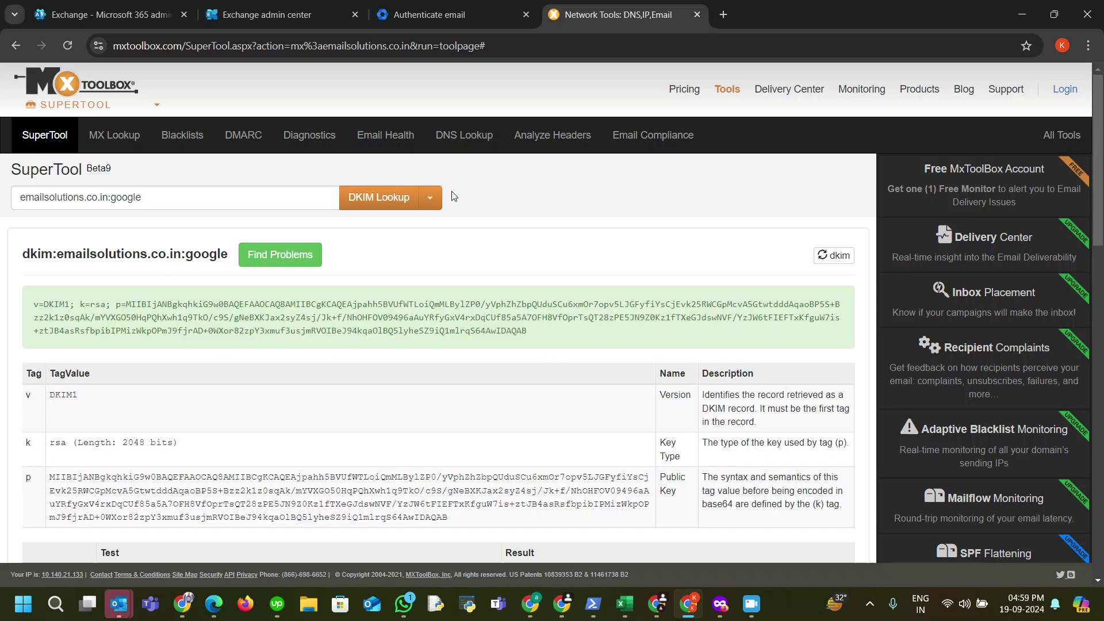
pyautogui.click(257, 187)
pyautogui.click(260, 199)
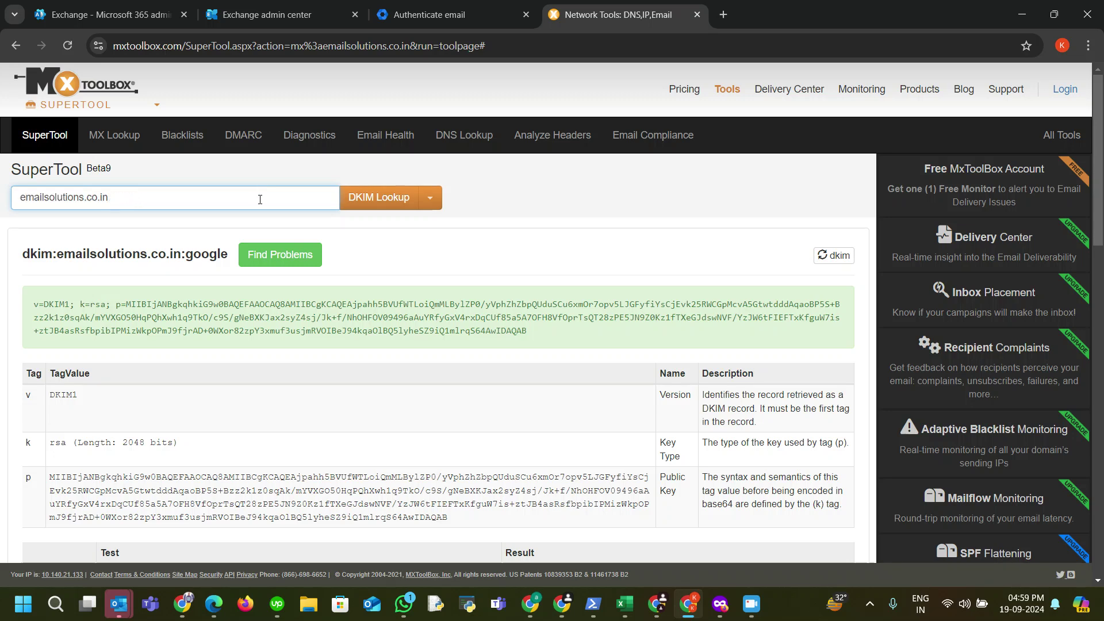
pyautogui.click(429, 197)
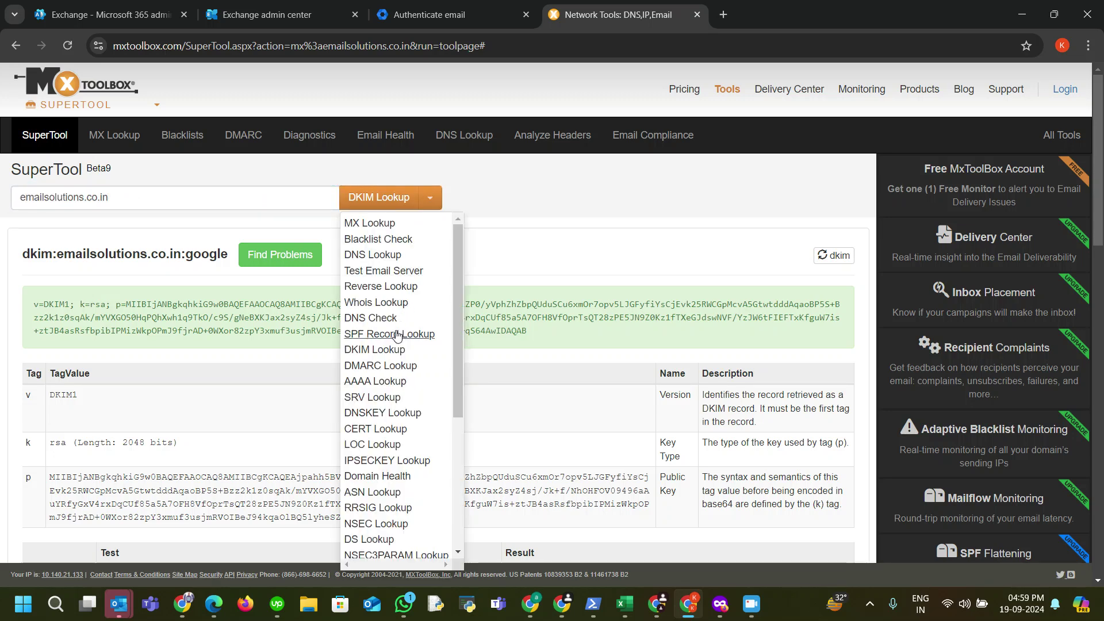
pyautogui.click(389, 328)
pyautogui.click(388, 198)
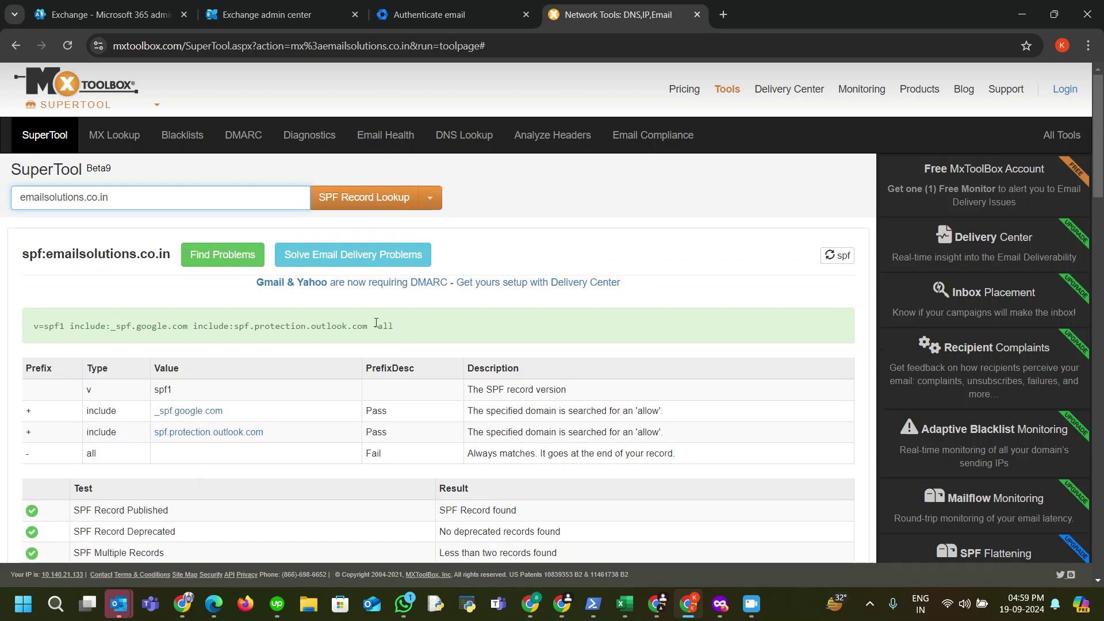
pyautogui.moveTo(367, 326); pyautogui.dragTo(196, 325)
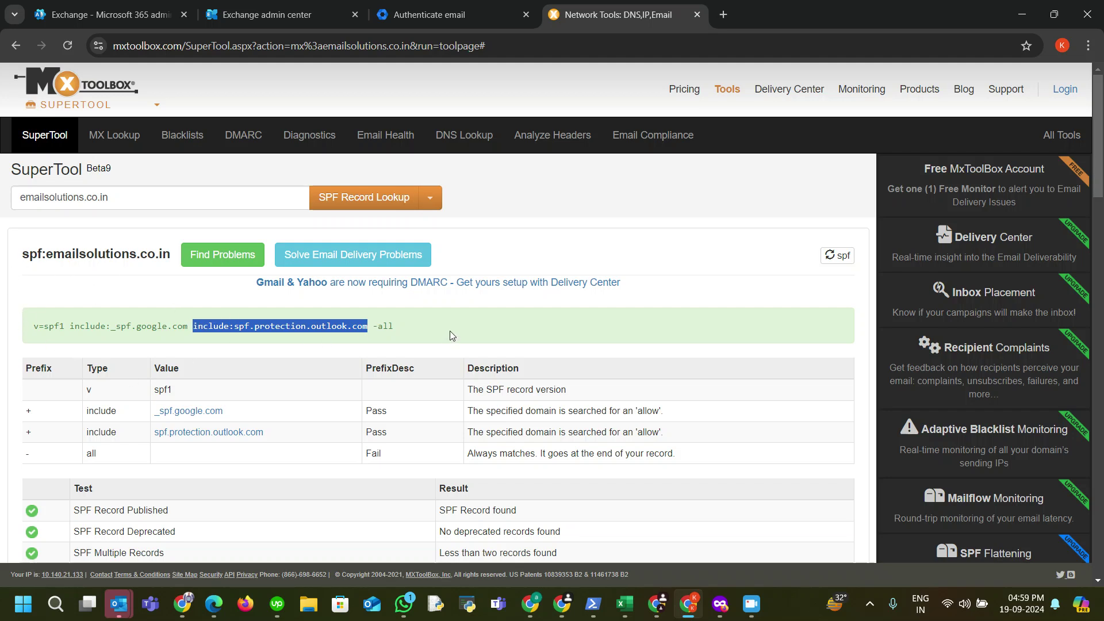
pyautogui.click(406, 323)
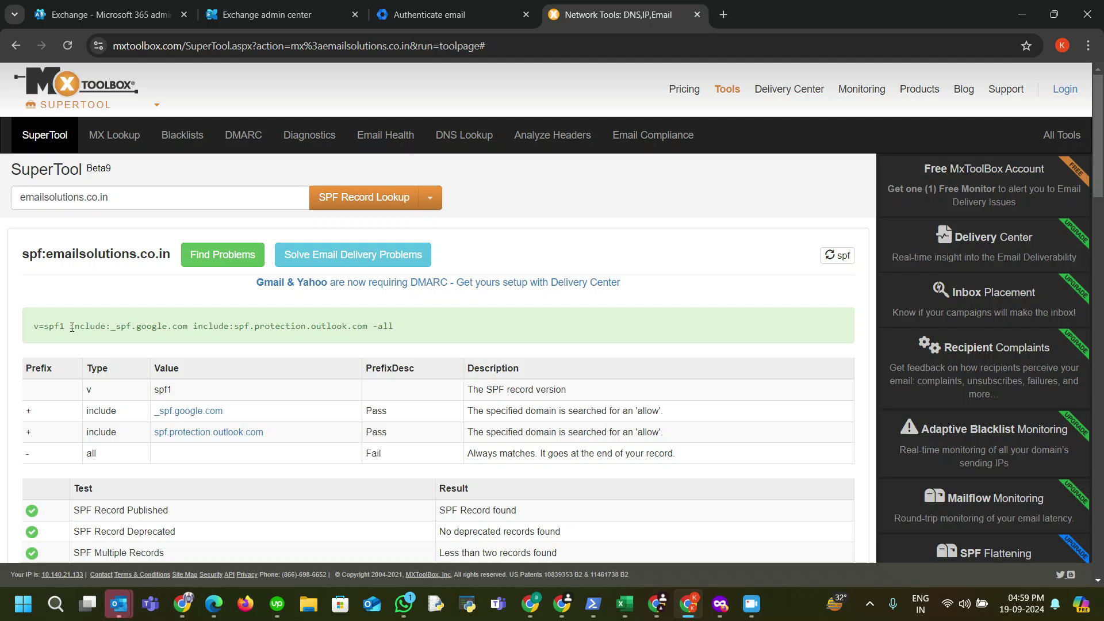
pyautogui.moveTo(69, 327); pyautogui.dragTo(189, 330)
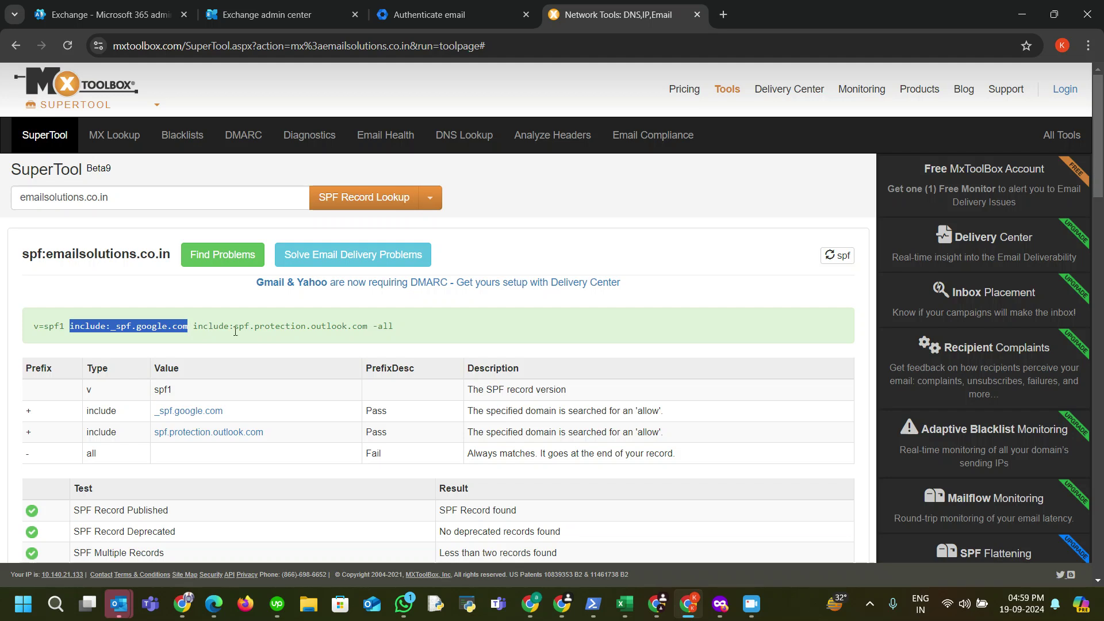
pyautogui.moveTo(367, 326); pyautogui.dragTo(196, 324)
pyautogui.click(379, 328)
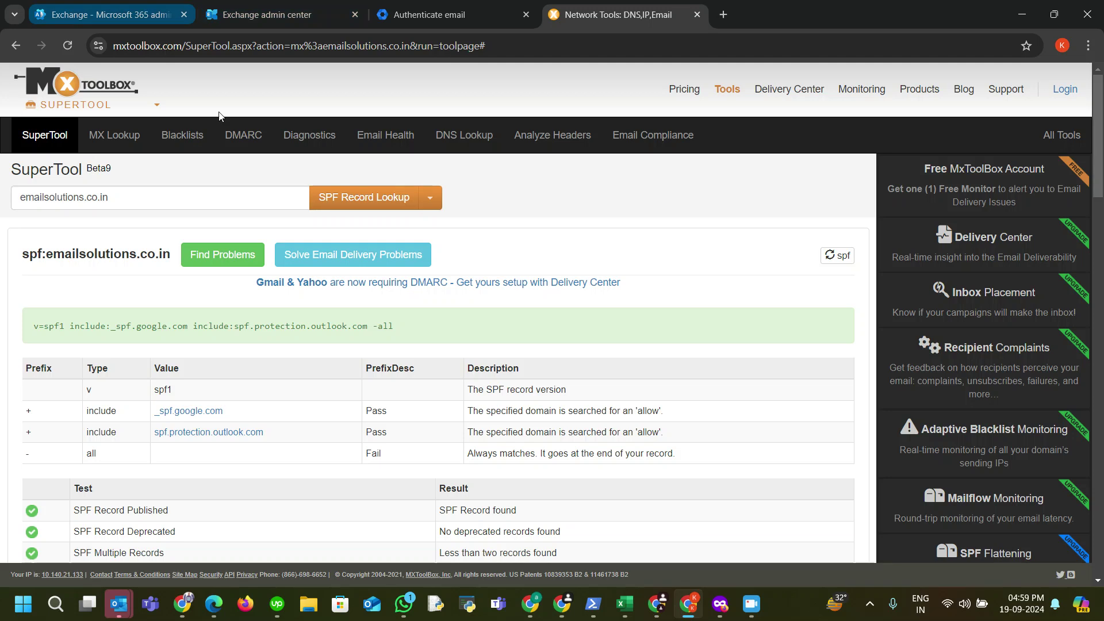
# Step: Launch Outlook from the Microsoft 365 admin center's app launcher
pyautogui.click(109, 14)
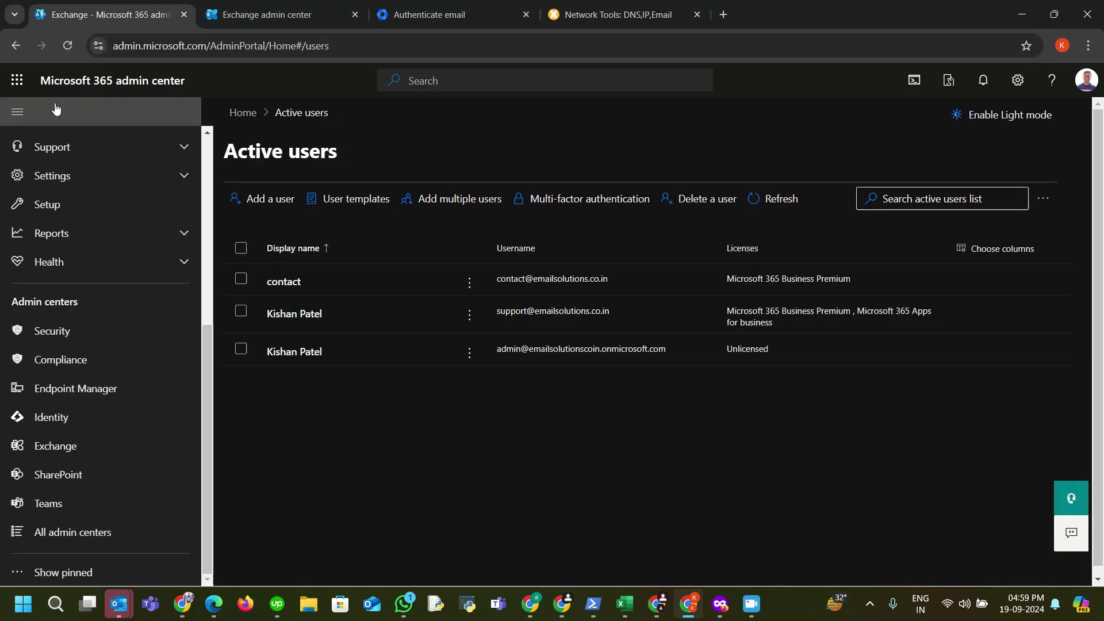
pyautogui.click(17, 80)
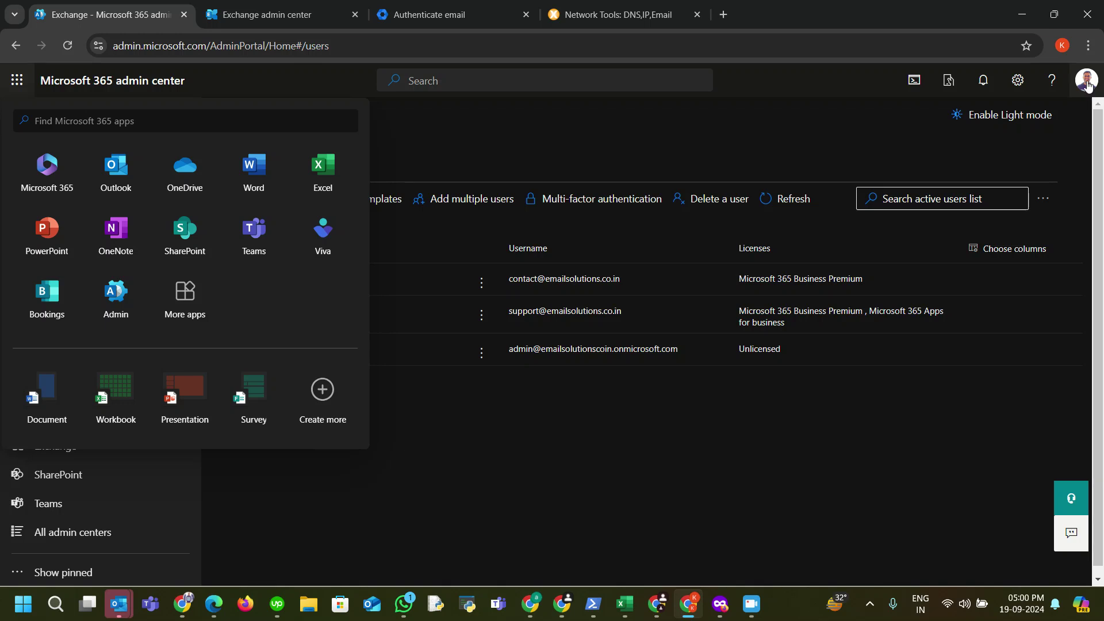
pyautogui.click(117, 171)
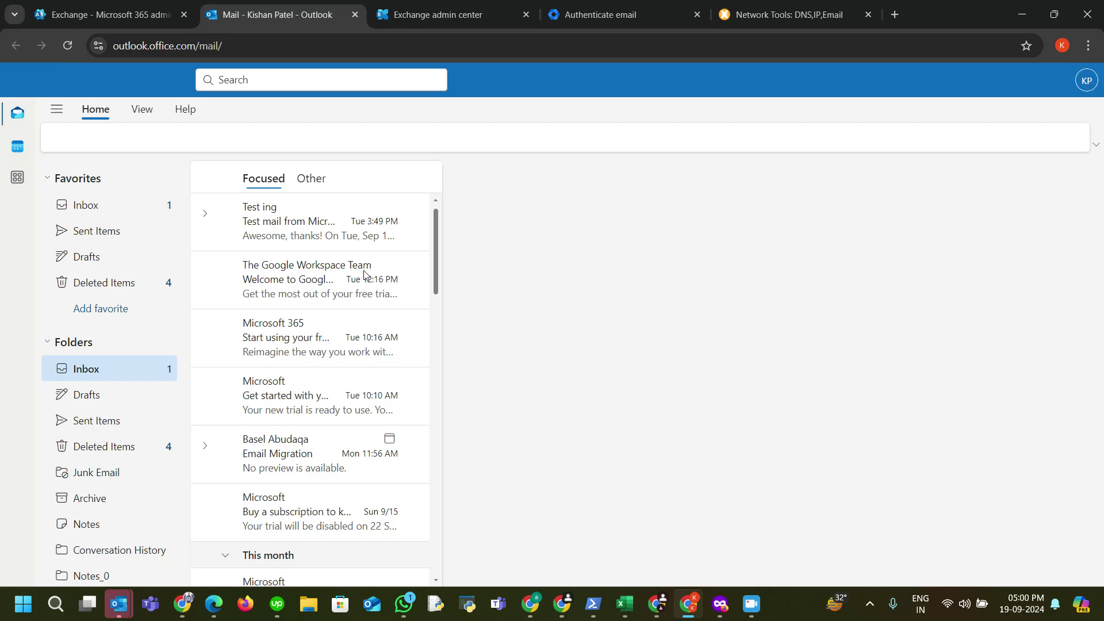
# Step: Send 'Test email 13' with body 'Hey' to the test mailbox
pyautogui.click(92, 138)
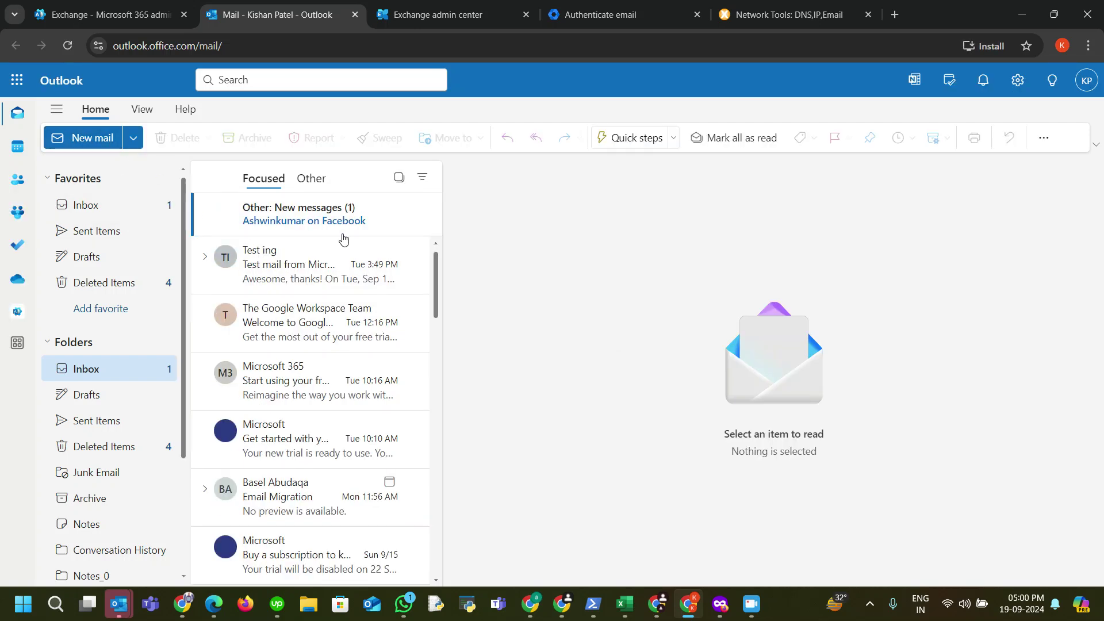
pyautogui.click(601, 219)
pyautogui.write('test')
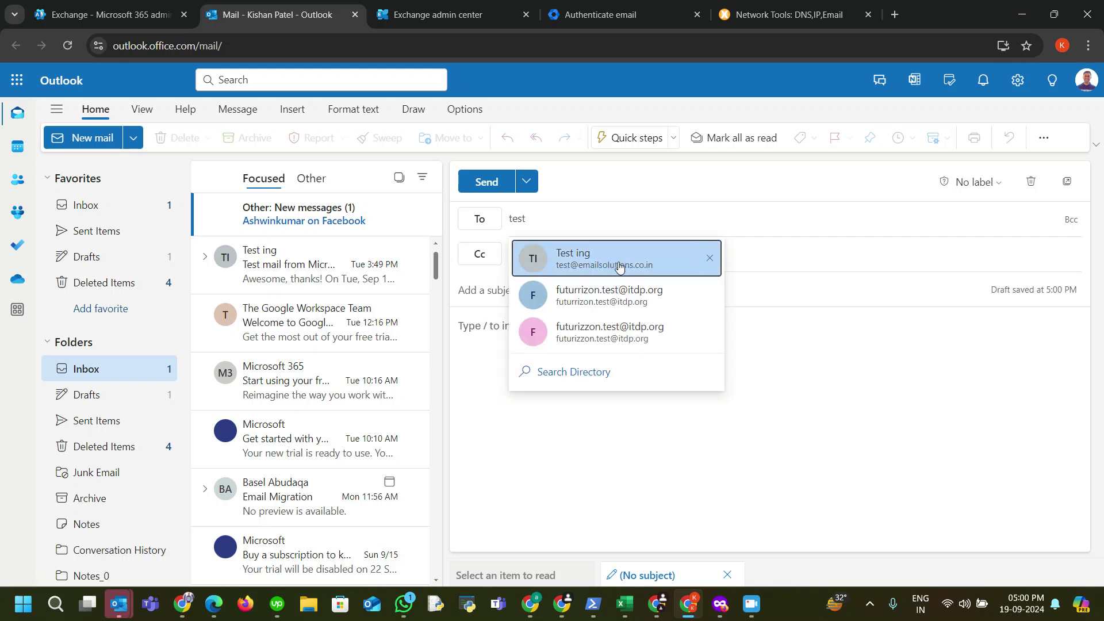
pyautogui.click(616, 260)
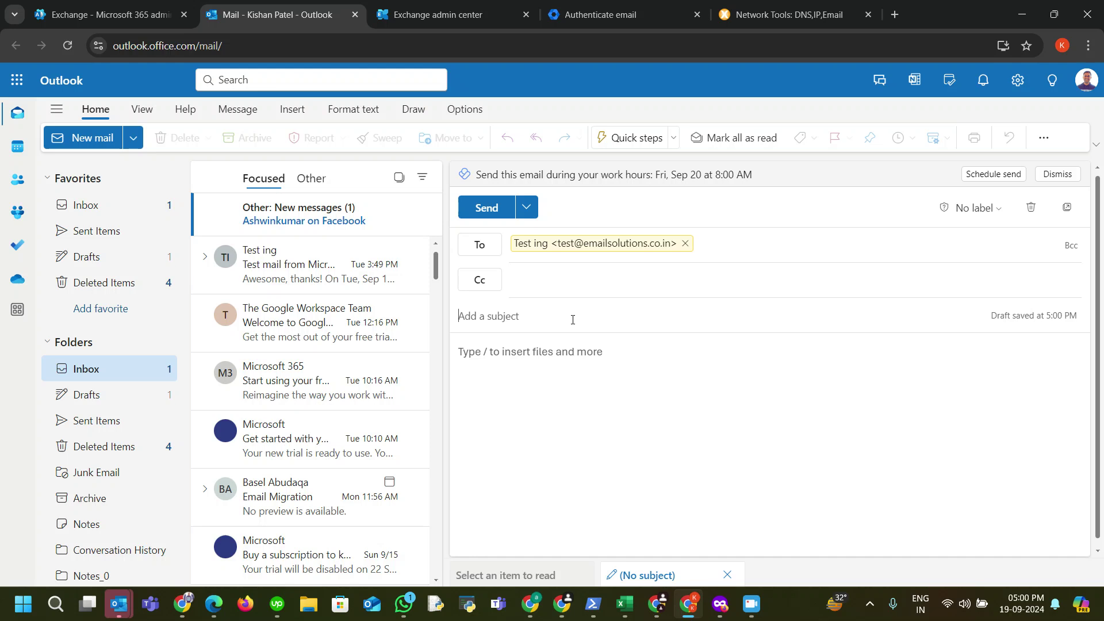
pyautogui.click(572, 319)
pyautogui.write('Test email 13')
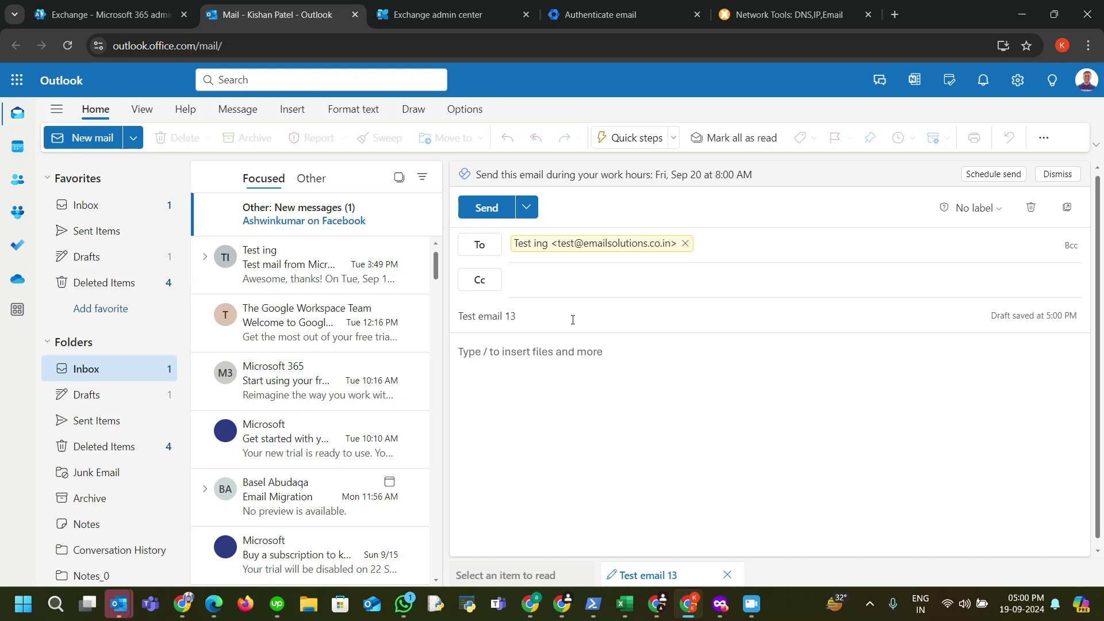
pyautogui.click(540, 371)
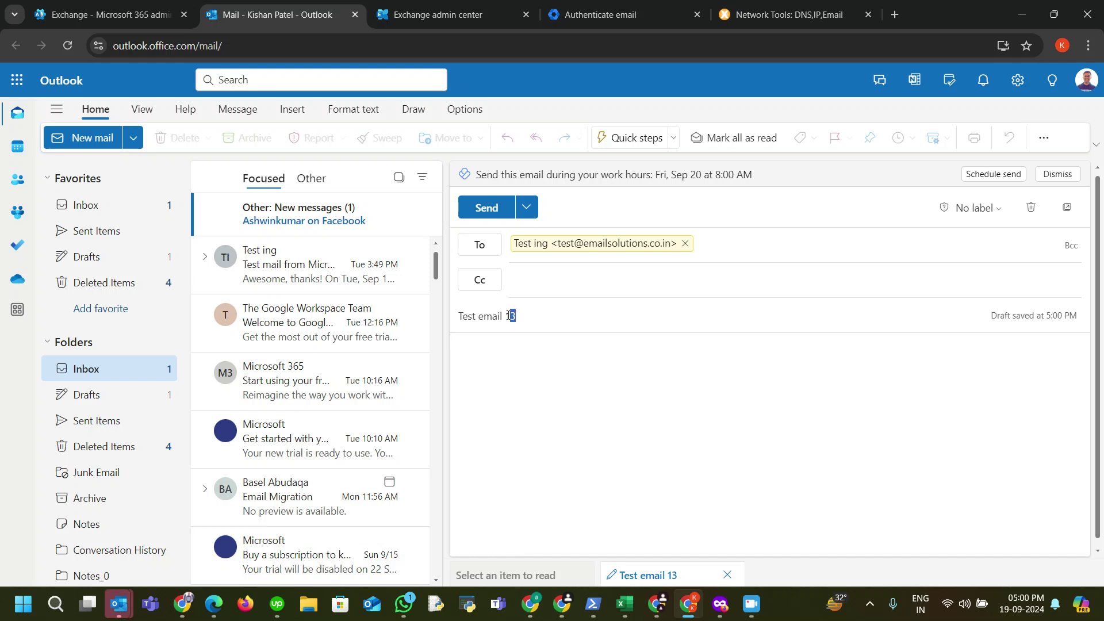
pyautogui.click(507, 353)
pyautogui.click(487, 208)
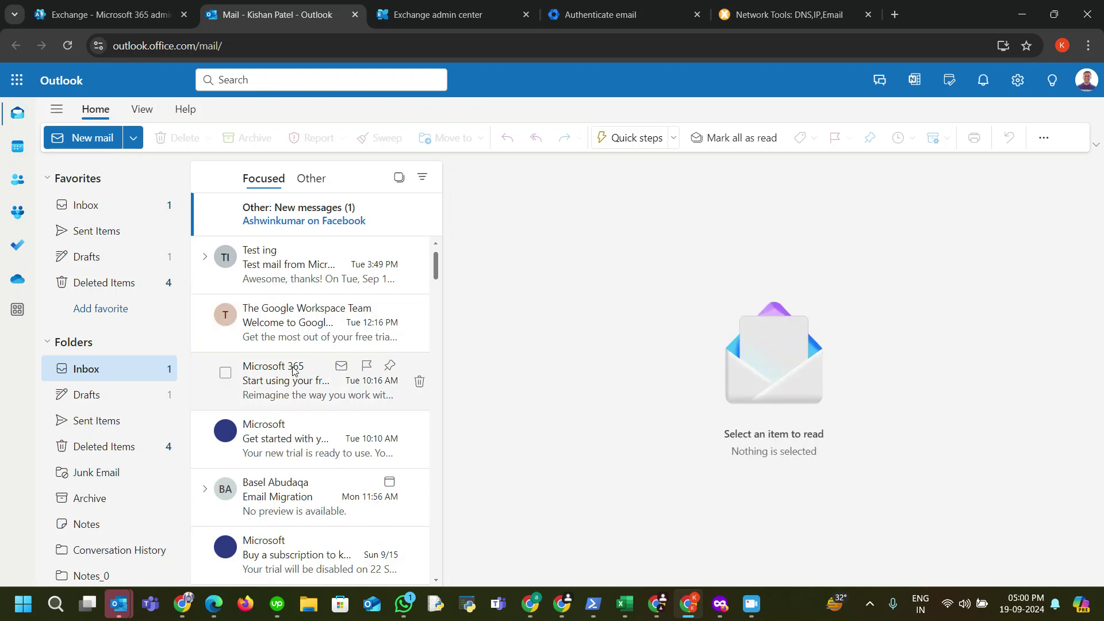
# Step: Open the sent Test email 13 in Sent Items
pyautogui.click(111, 424)
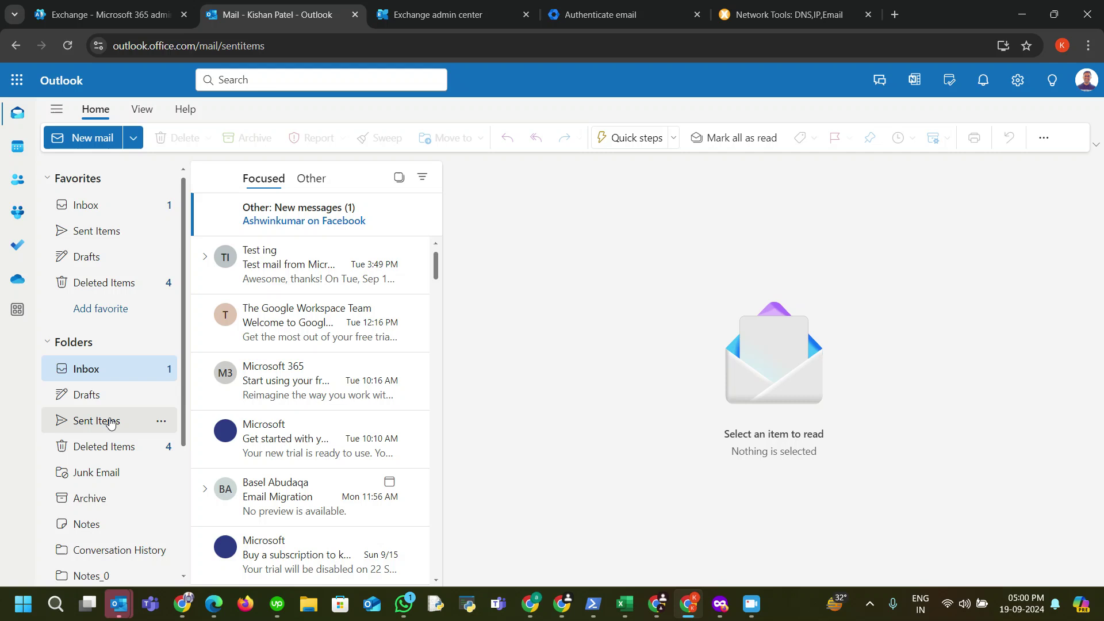
pyautogui.click(321, 253)
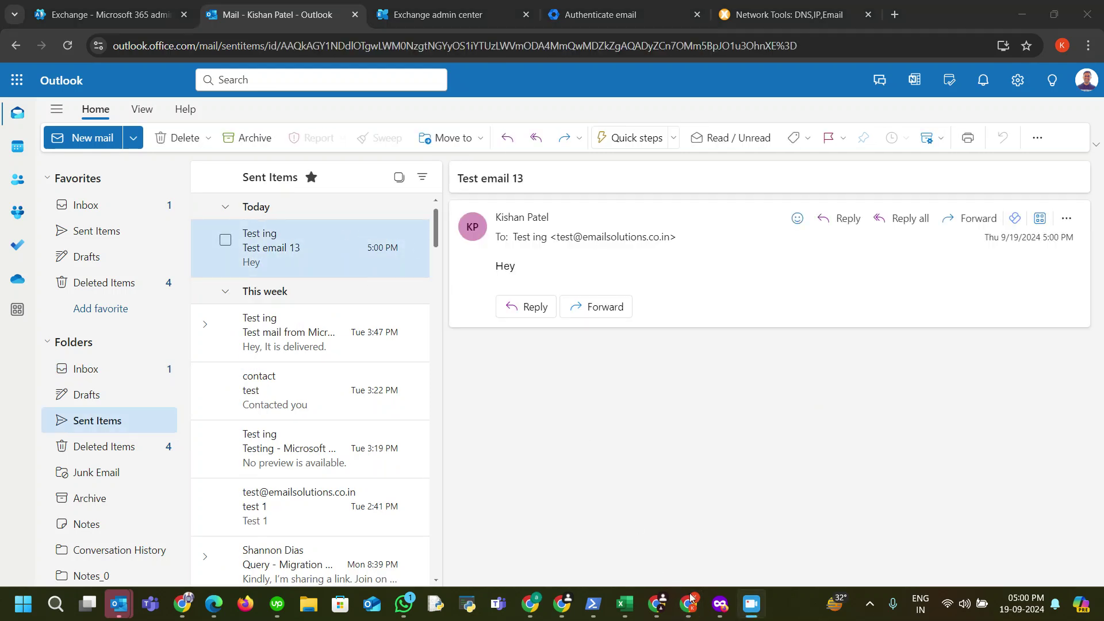
pyautogui.click(718, 605)
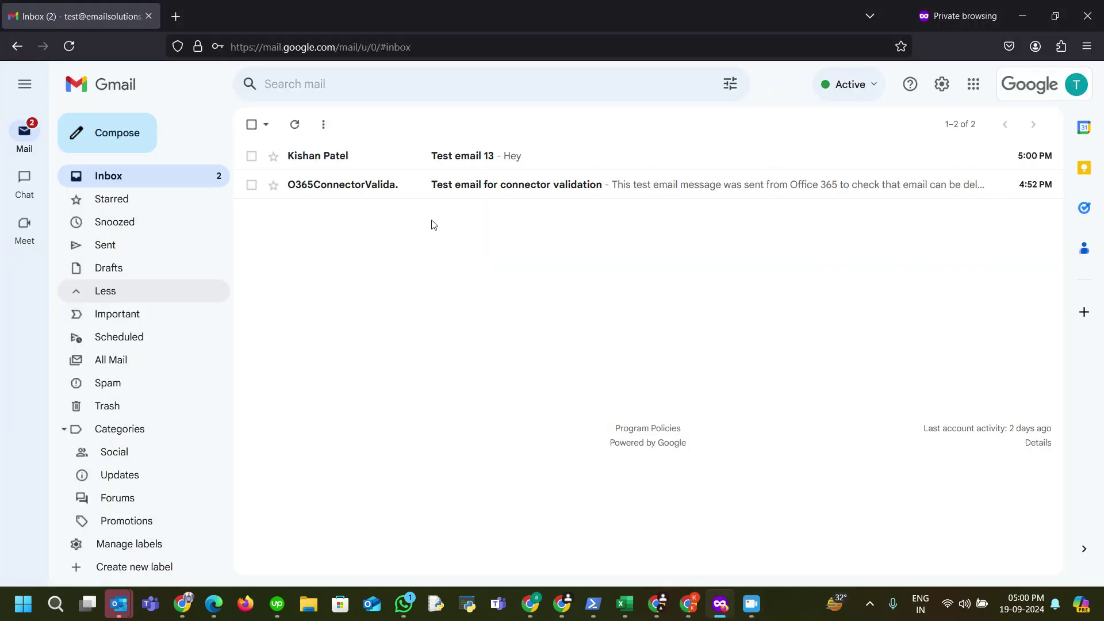
# Step: Reply 'Received.' to Test email 13 from the Gmail inbox
pyautogui.click(1014, 89)
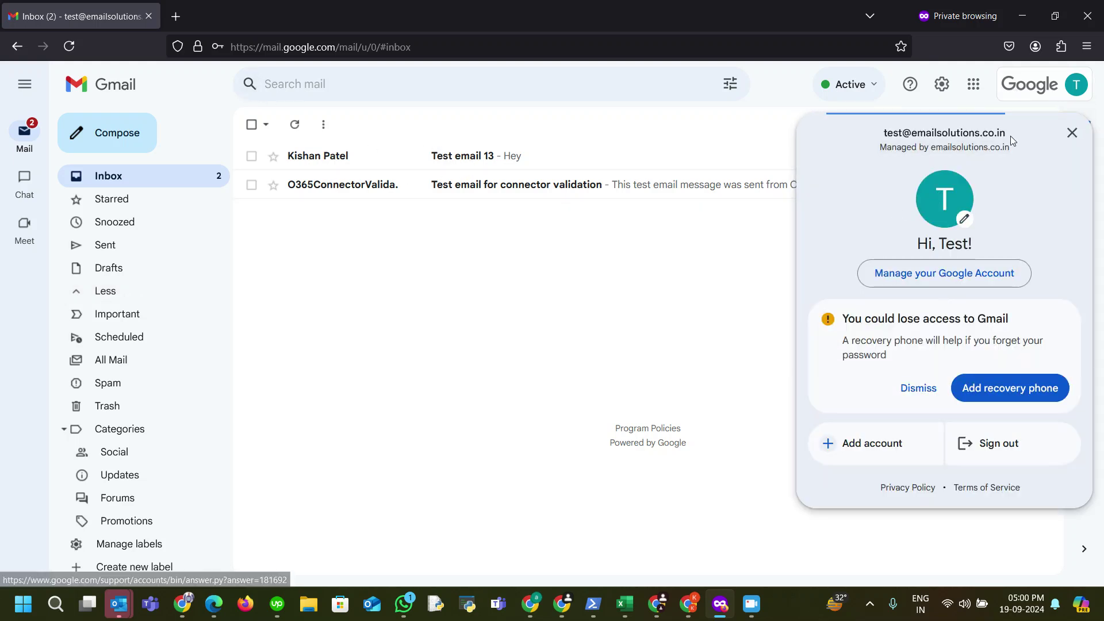
pyautogui.click(1071, 133)
pyautogui.click(552, 166)
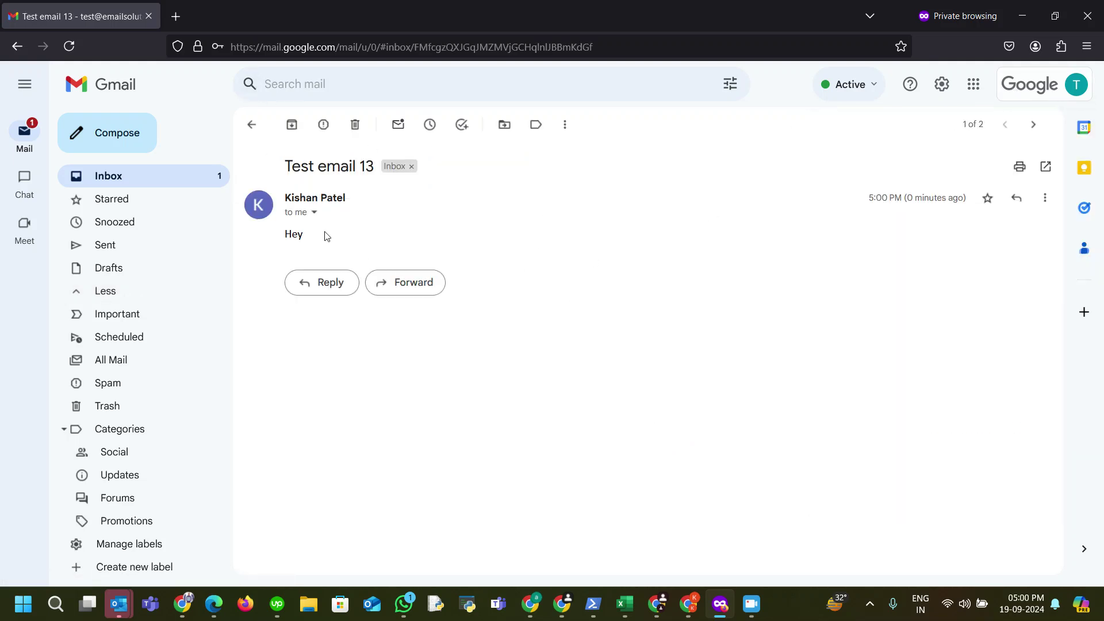
pyautogui.click(252, 124)
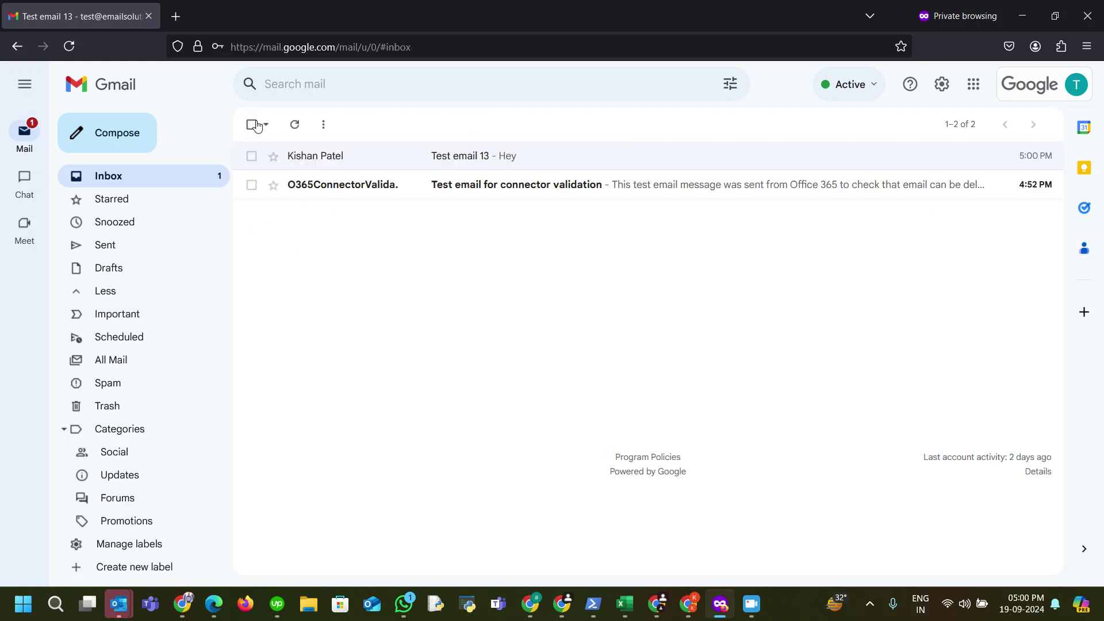
pyautogui.click(371, 157)
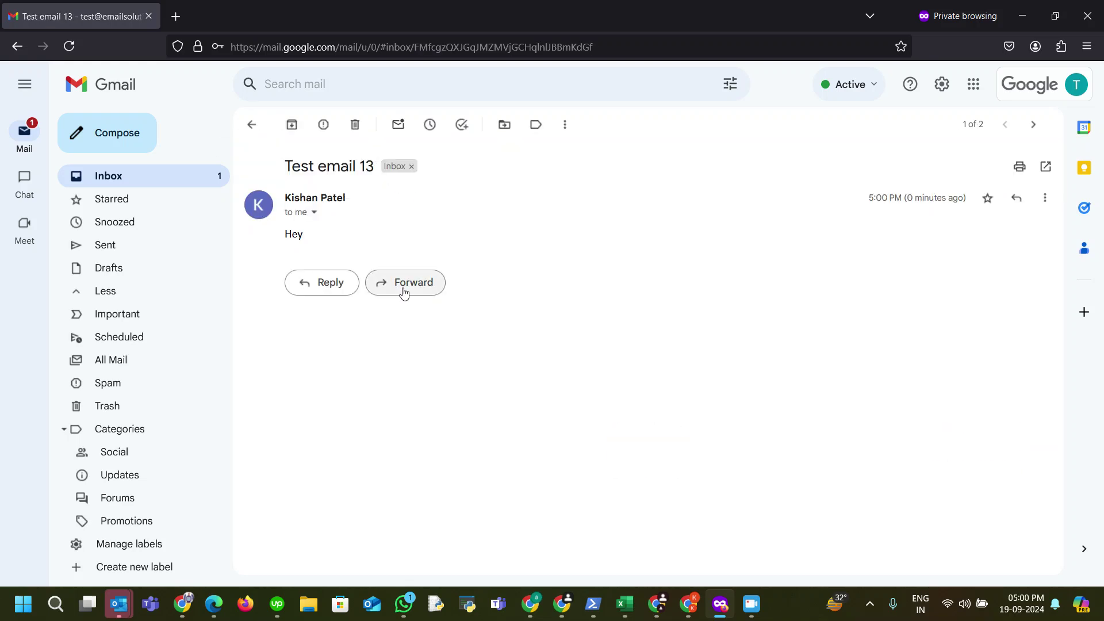
pyautogui.click(339, 287)
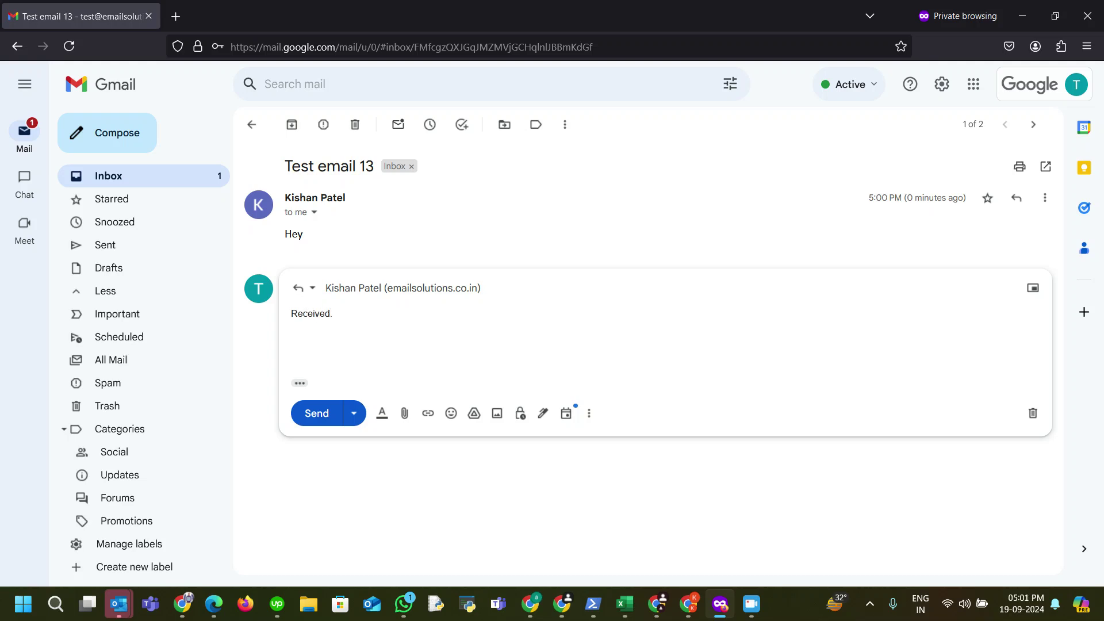
pyautogui.click(317, 413)
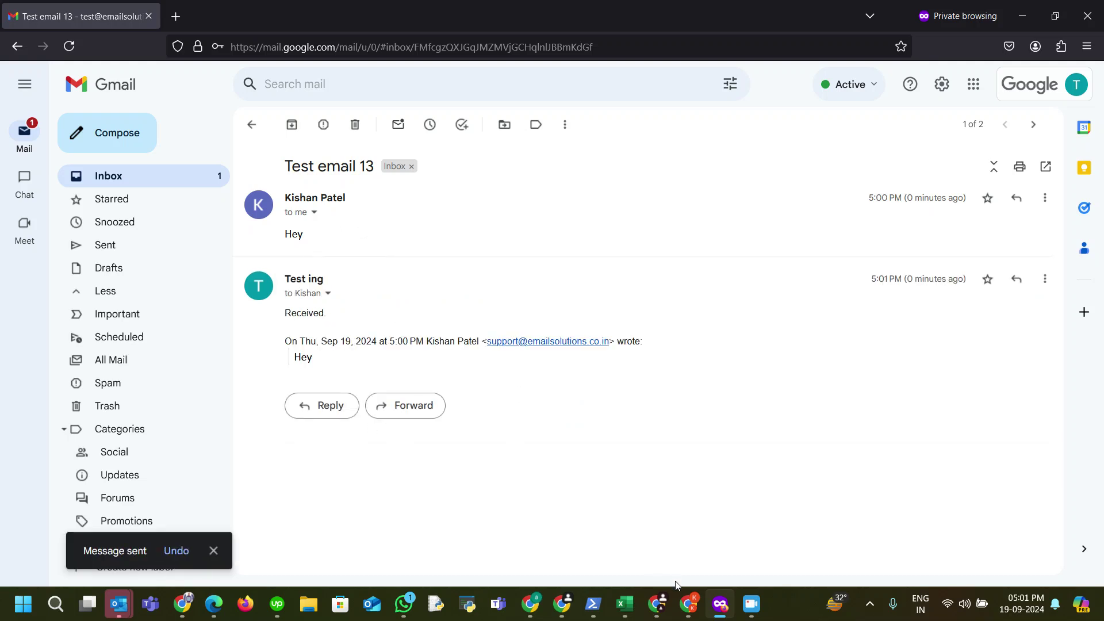
pyautogui.click(689, 604)
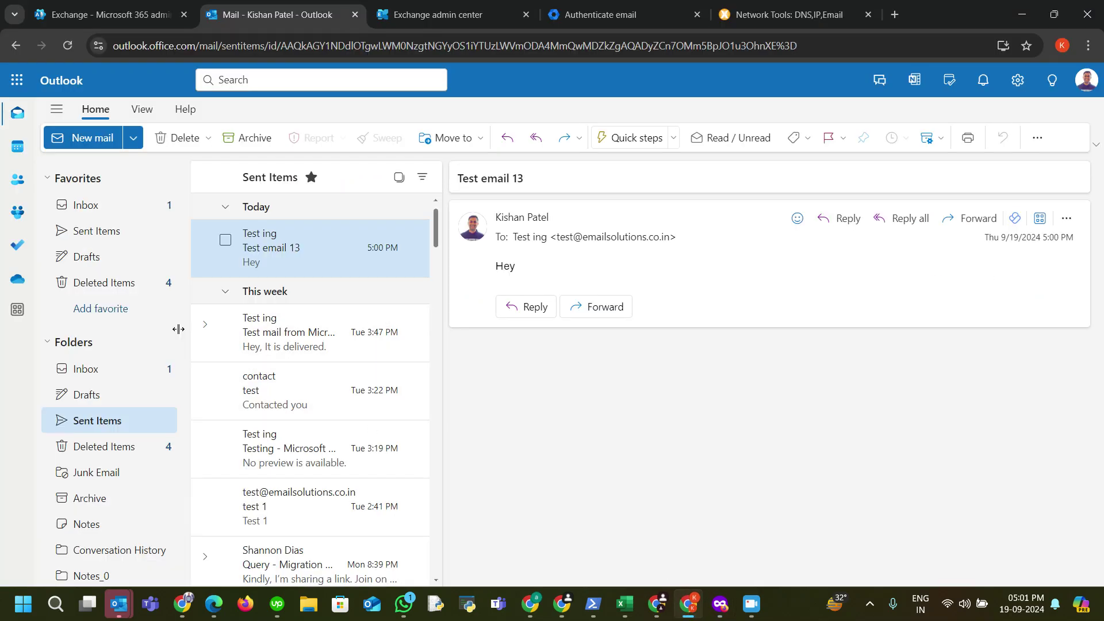
# Step: Open the 'Re: Test email 13' reply in the Outlook inbox
pyautogui.click(119, 380)
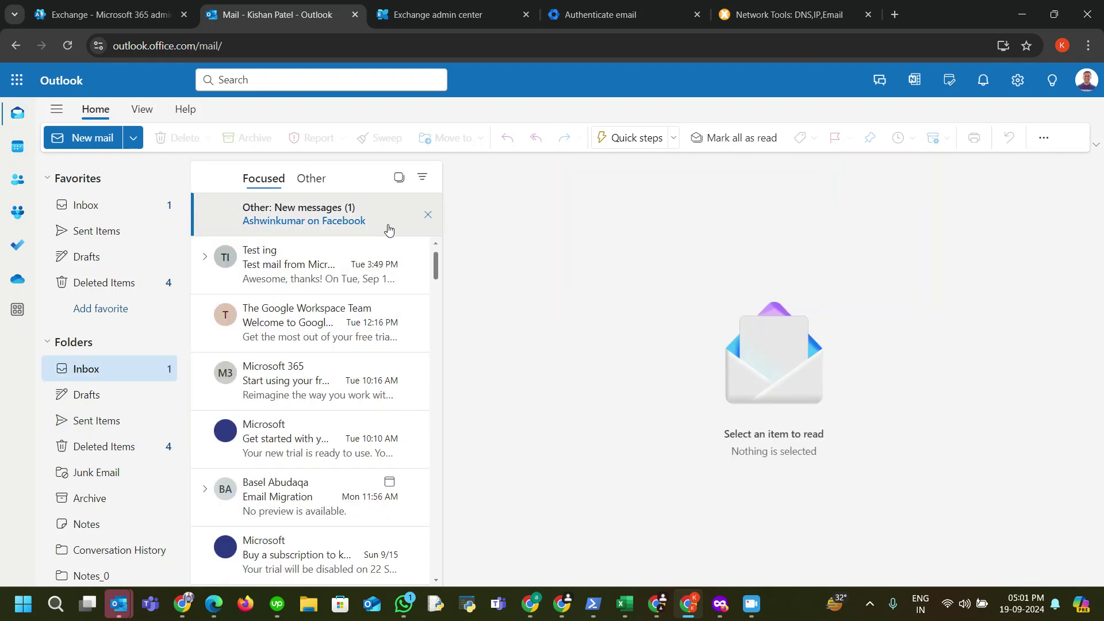
pyautogui.click(132, 212)
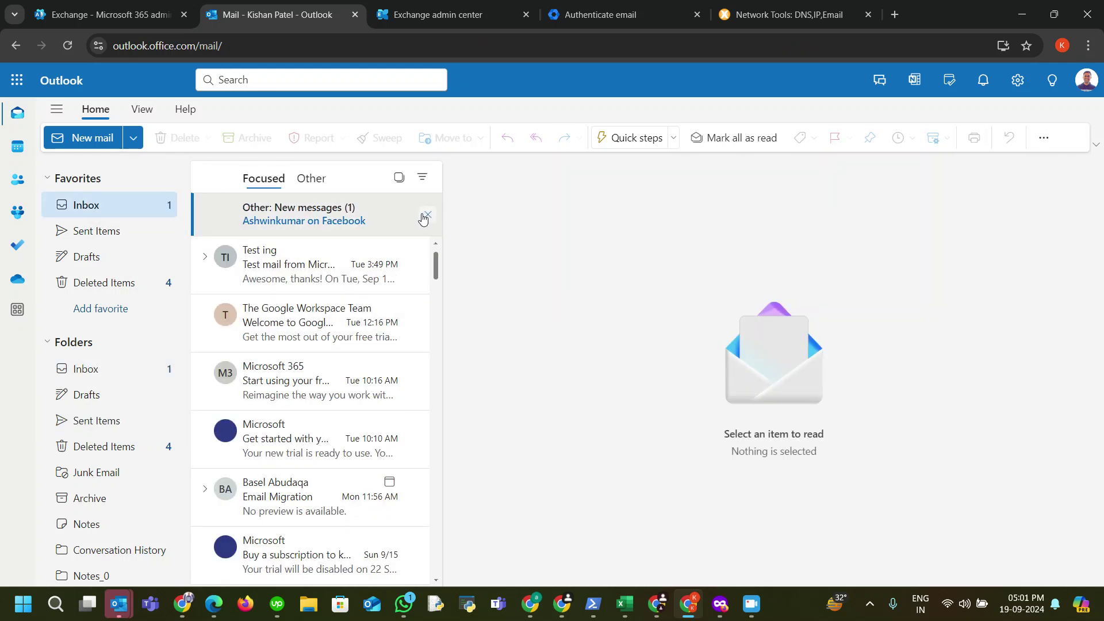
pyautogui.click(423, 218)
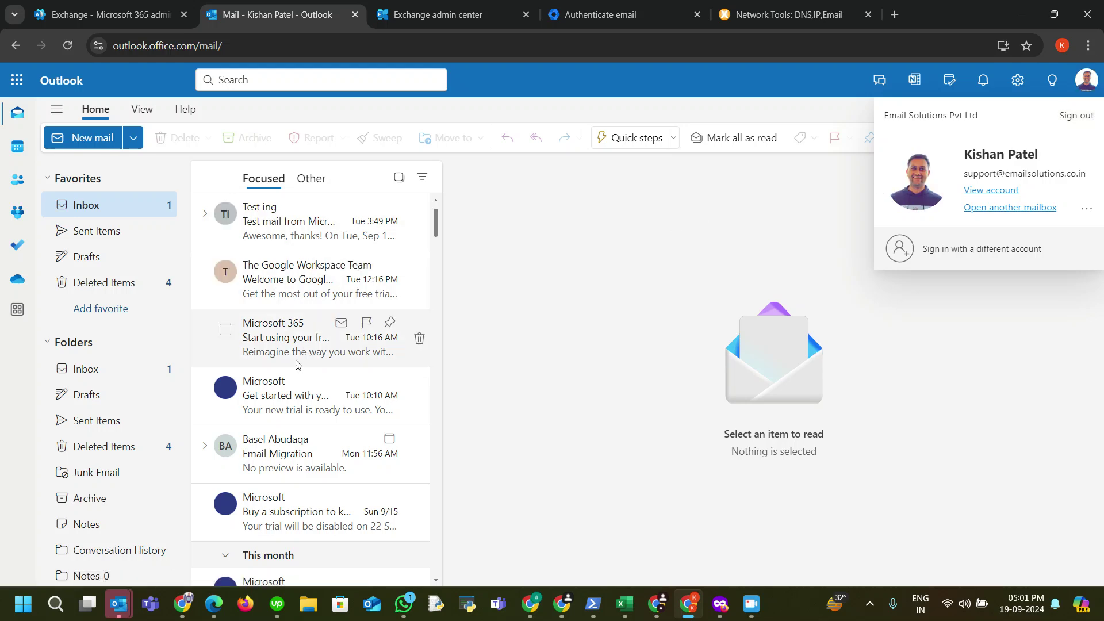
pyautogui.click(322, 339)
pyautogui.click(270, 227)
pyautogui.click(266, 292)
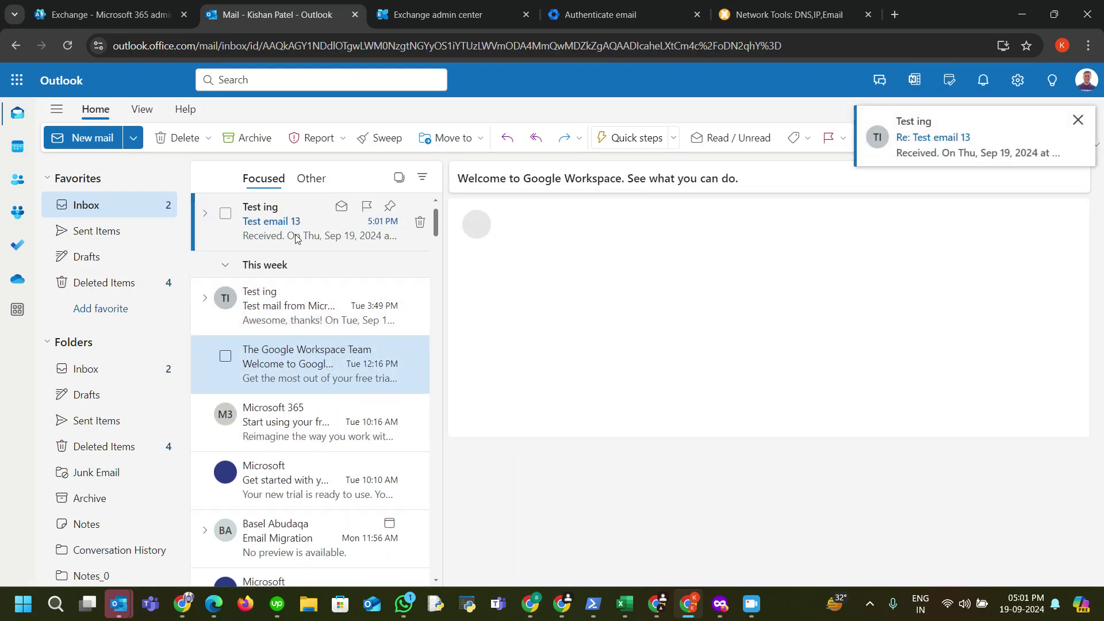
pyautogui.click(300, 237)
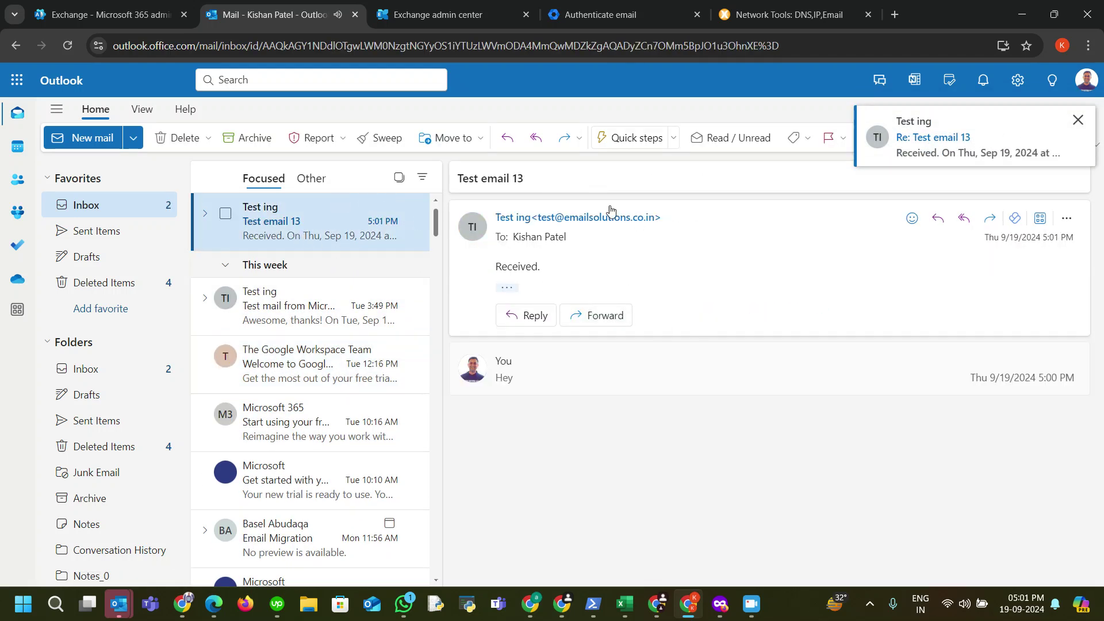
pyautogui.click(1078, 120)
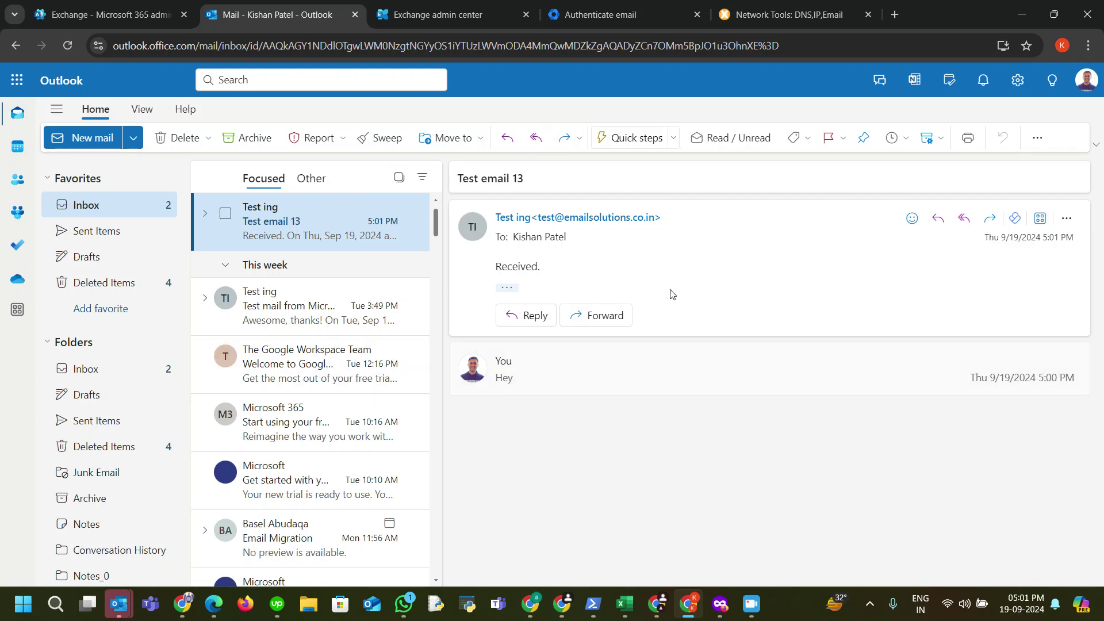
pyautogui.click(721, 604)
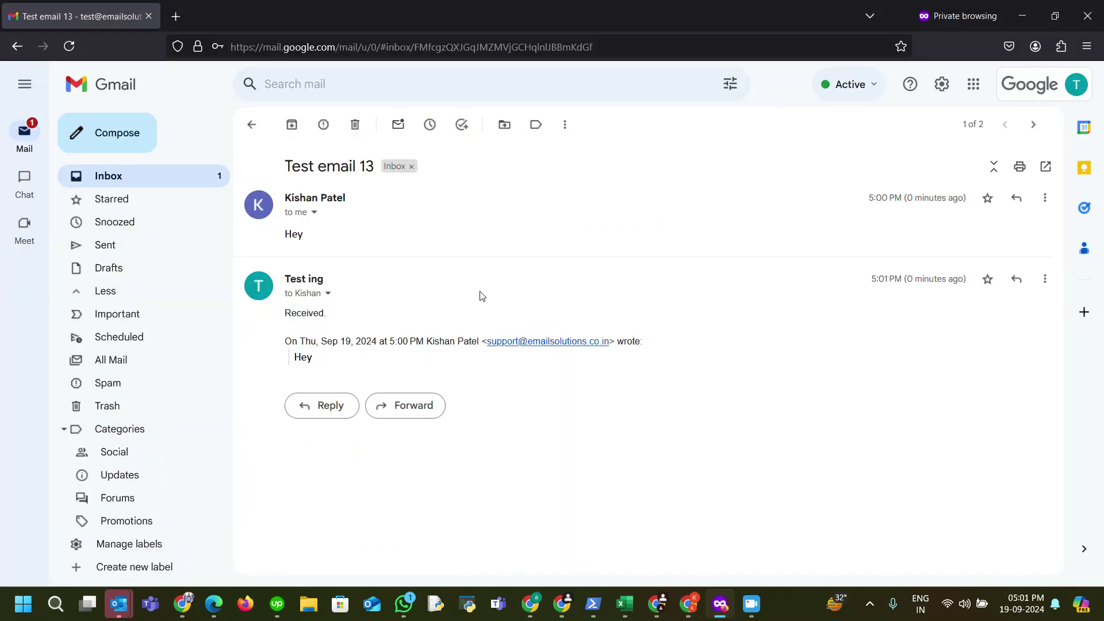
# Step: Refresh the Gmail inbox until Test email 14 appears at the top
pyautogui.click(251, 124)
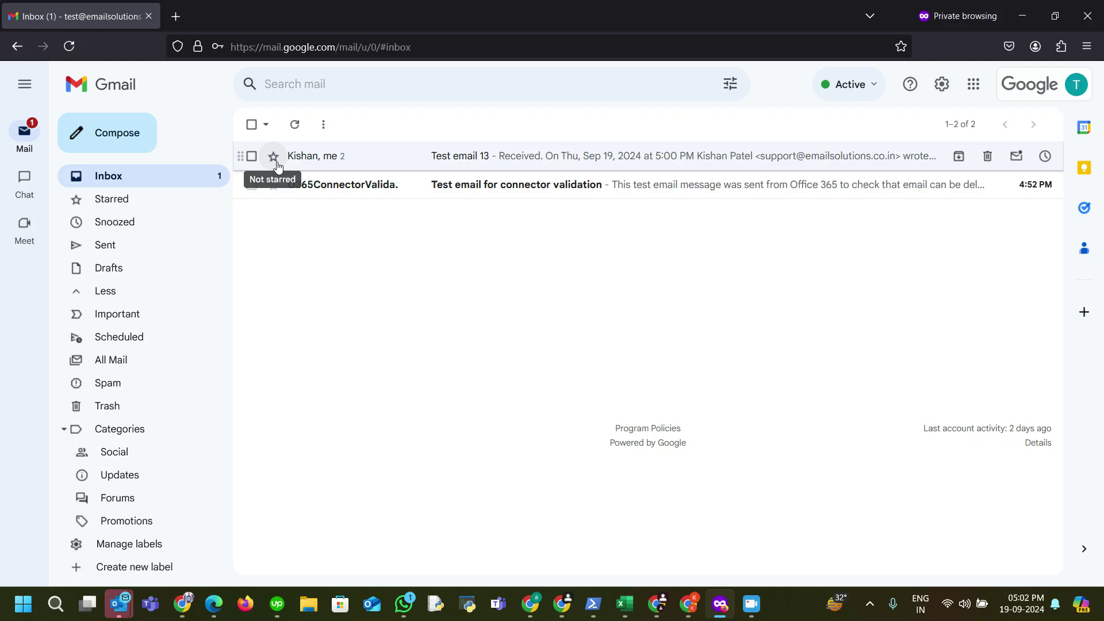
pyautogui.click(296, 124)
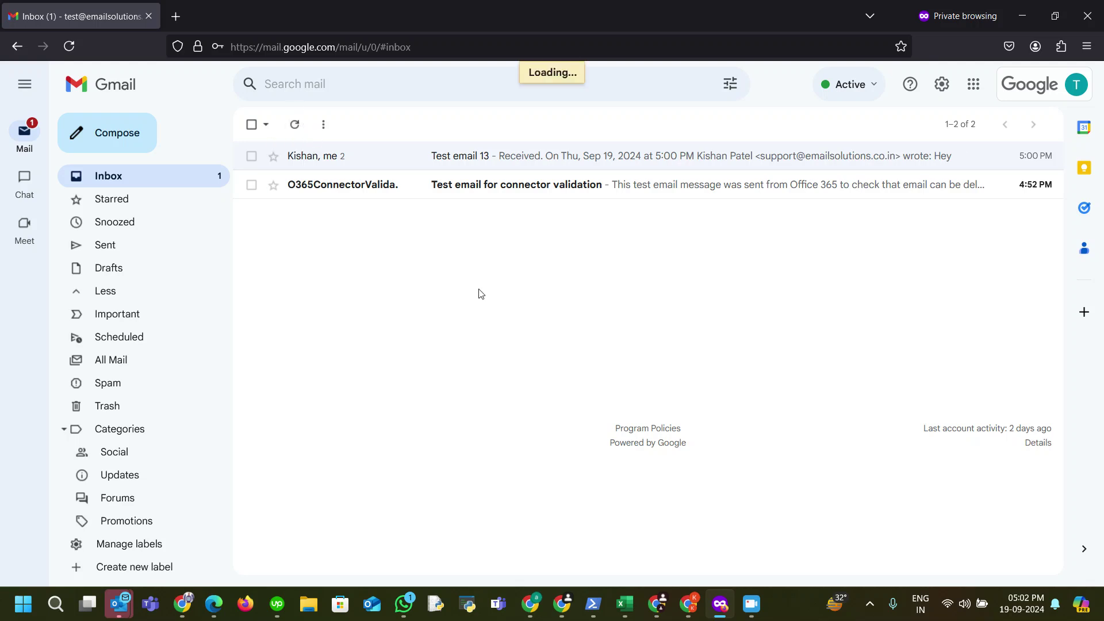
pyautogui.click(296, 125)
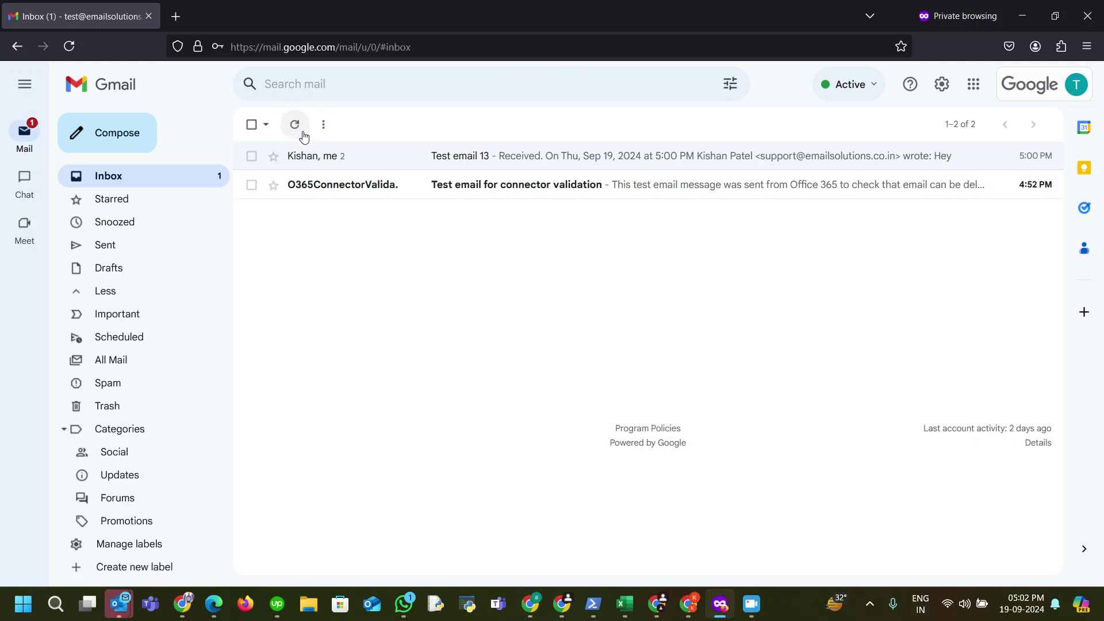
pyautogui.click(69, 46)
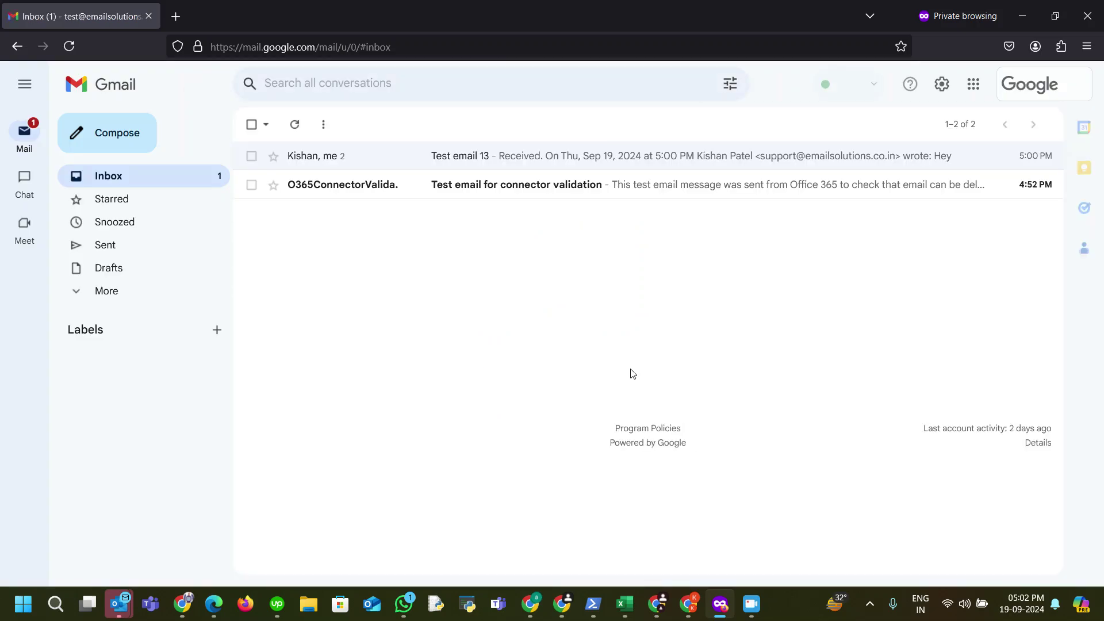
pyautogui.click(170, 296)
pyautogui.scroll(-1, 185, 451)
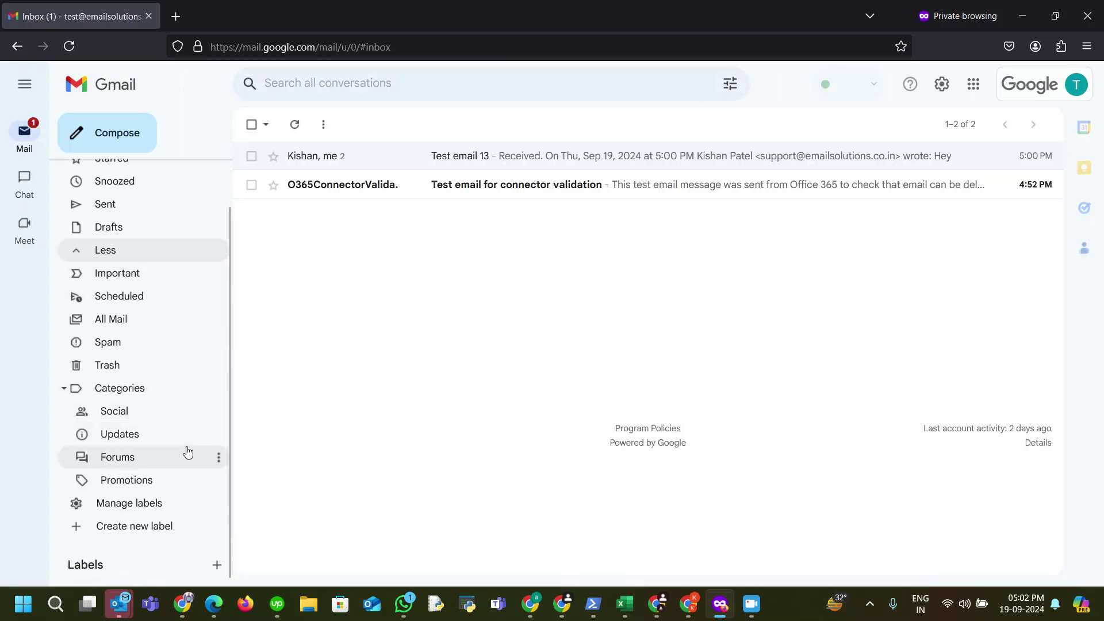
pyautogui.scroll(1, 167, 373)
pyautogui.click(295, 124)
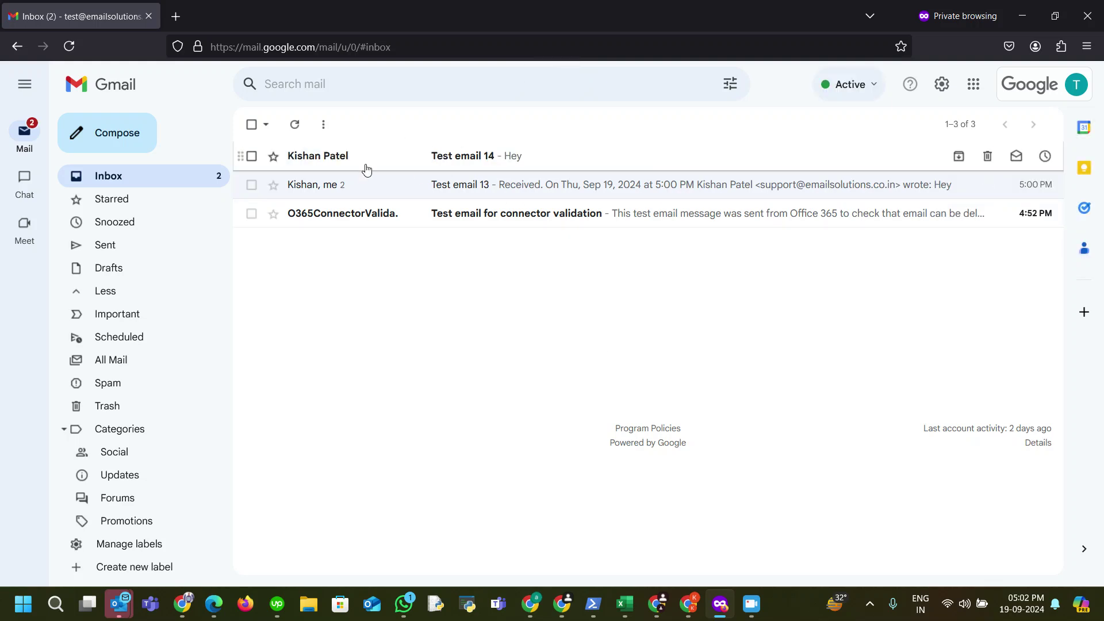
# Step: Open Test email 14 and inspect the sender's details
pyautogui.click(372, 164)
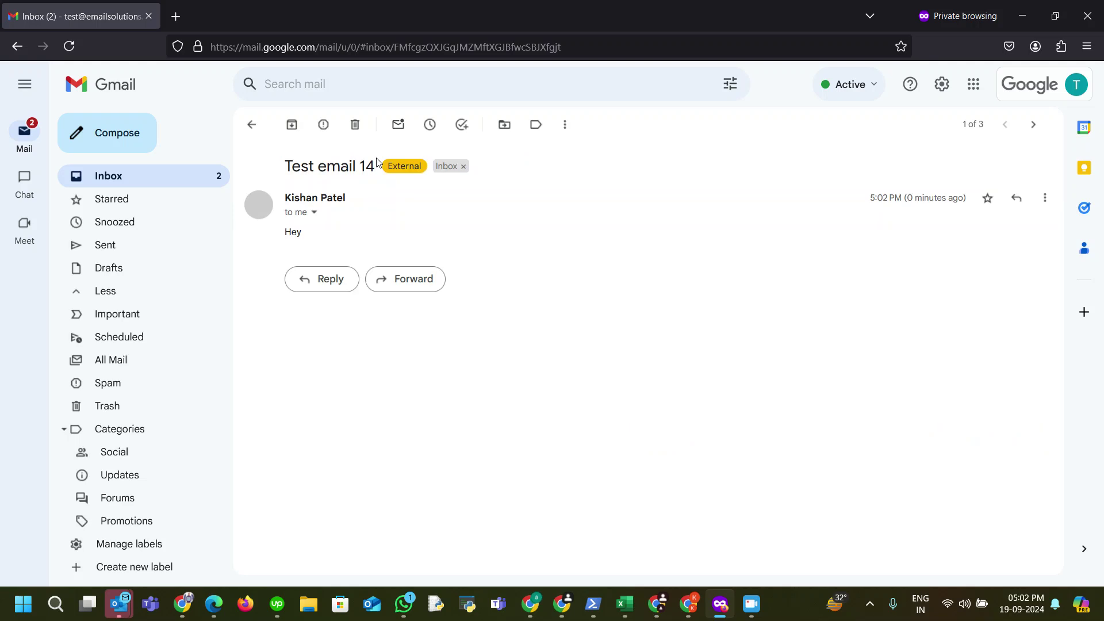
pyautogui.click(314, 213)
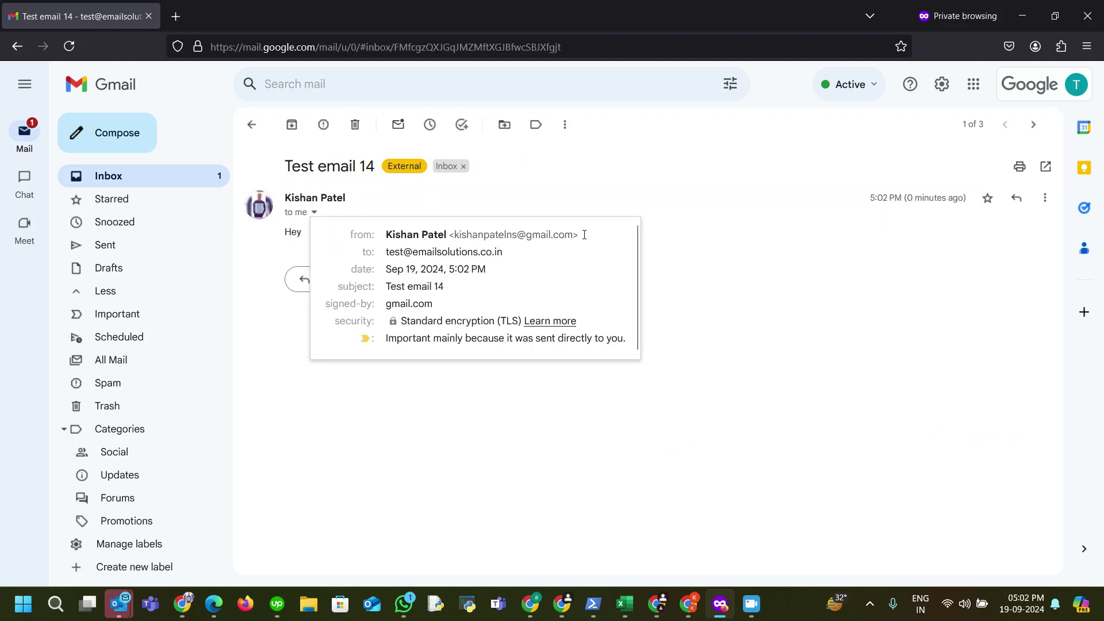
pyautogui.moveTo(573, 234); pyautogui.dragTo(453, 234)
pyautogui.click(468, 440)
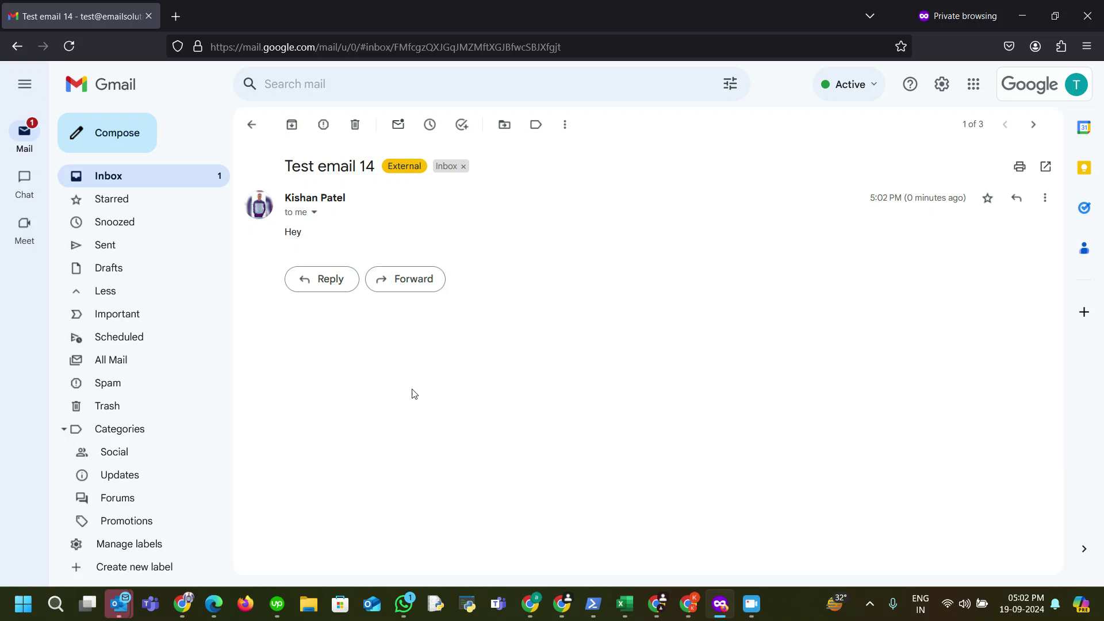
# Step: Reply 'HEY, I HAVE RECEIVED YOUR EMAIL', fixing the misspelling and lowercase 'i', and send
pyautogui.click(329, 280)
pyautogui.write('HEY, i HAV')
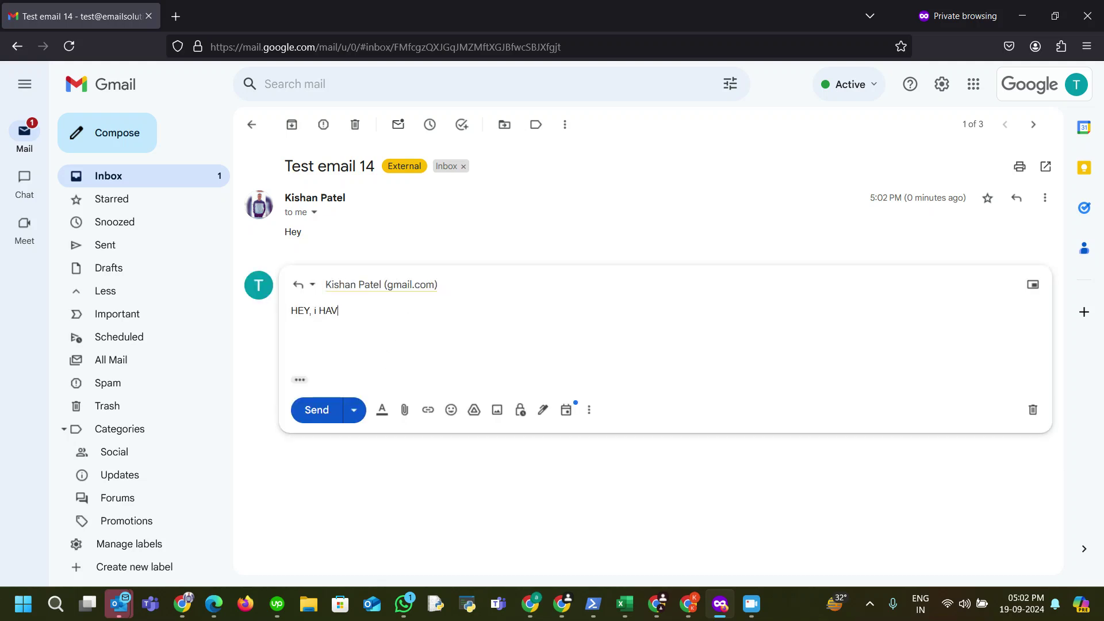
pyautogui.write('E RECEIEVD YOUR EMAIL')
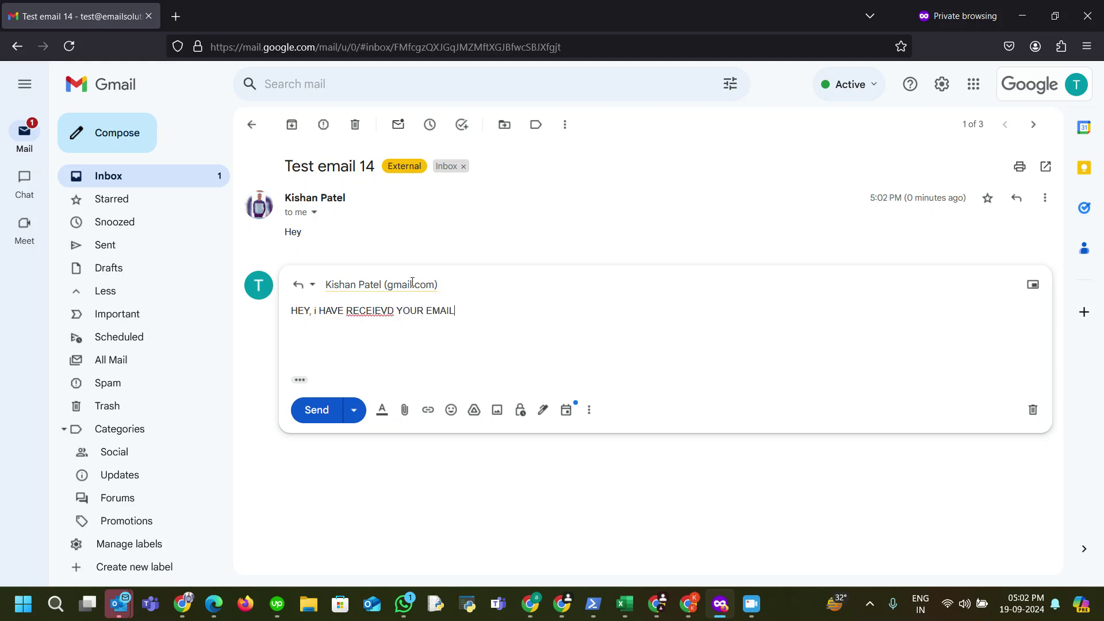
pyautogui.click(372, 310)
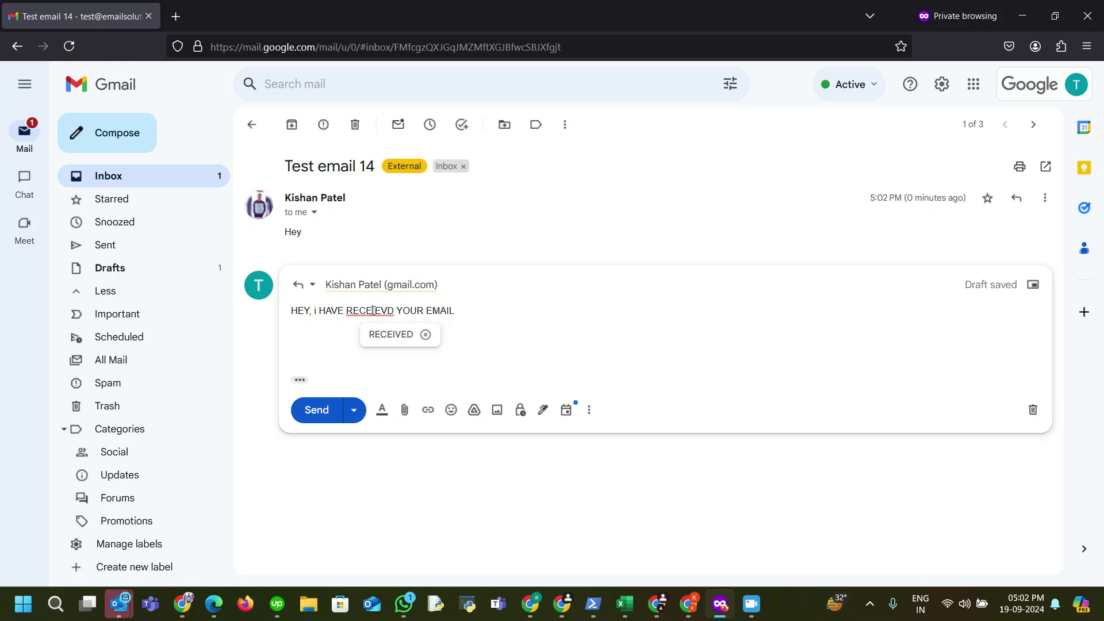
pyautogui.click(389, 333)
pyautogui.click(318, 313)
pyautogui.press('BackSpace')
pyautogui.write('I')
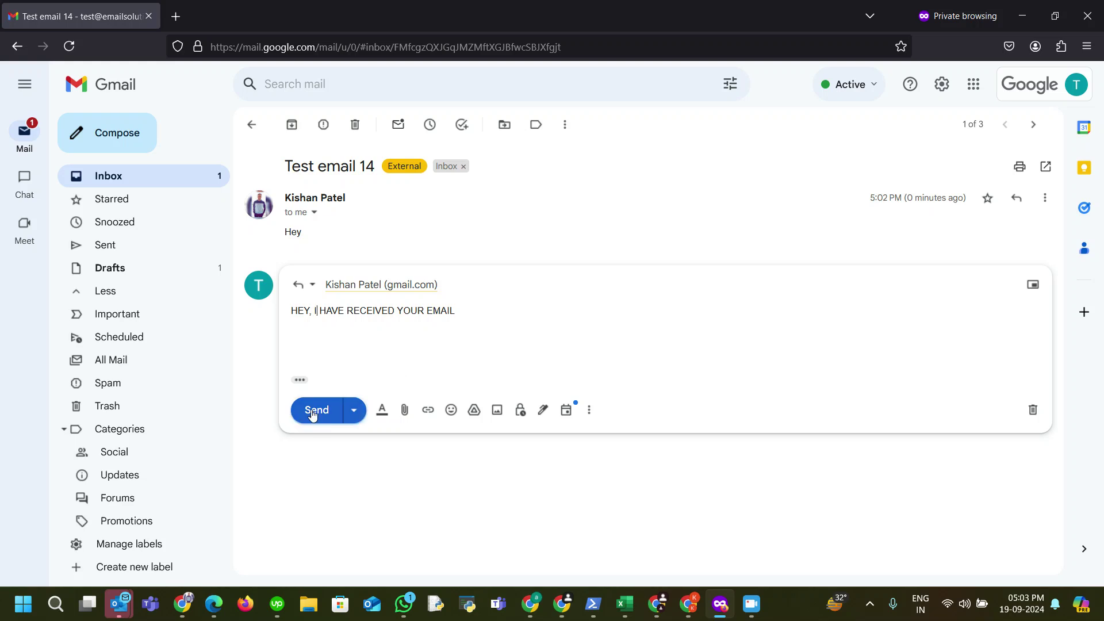
pyautogui.click(318, 410)
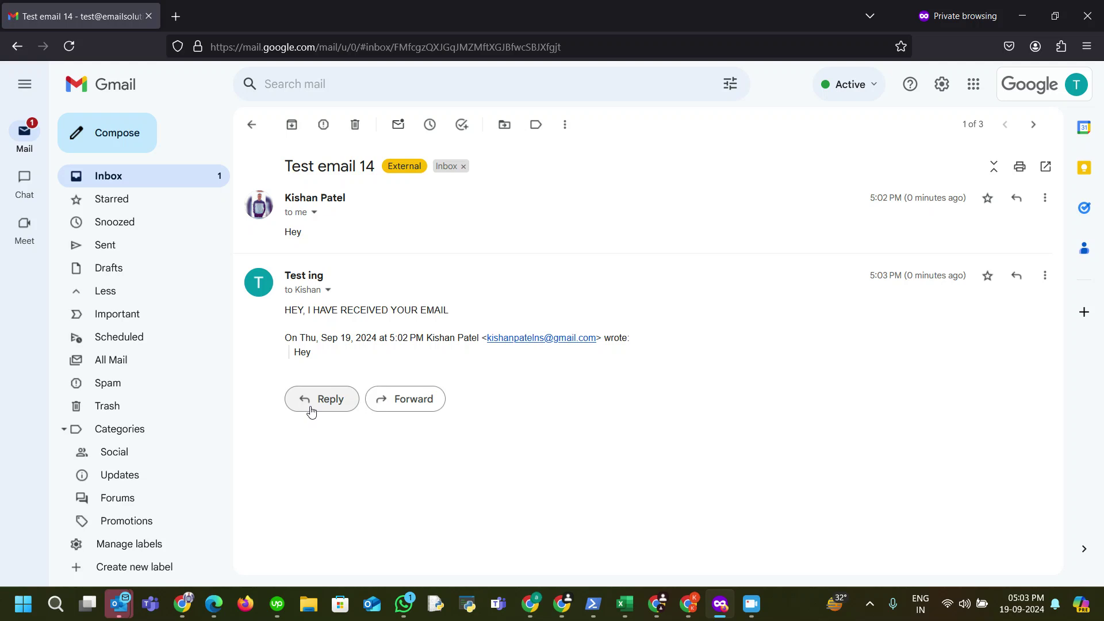
# Step: Return to the Gmail inbox list
pyautogui.click(252, 125)
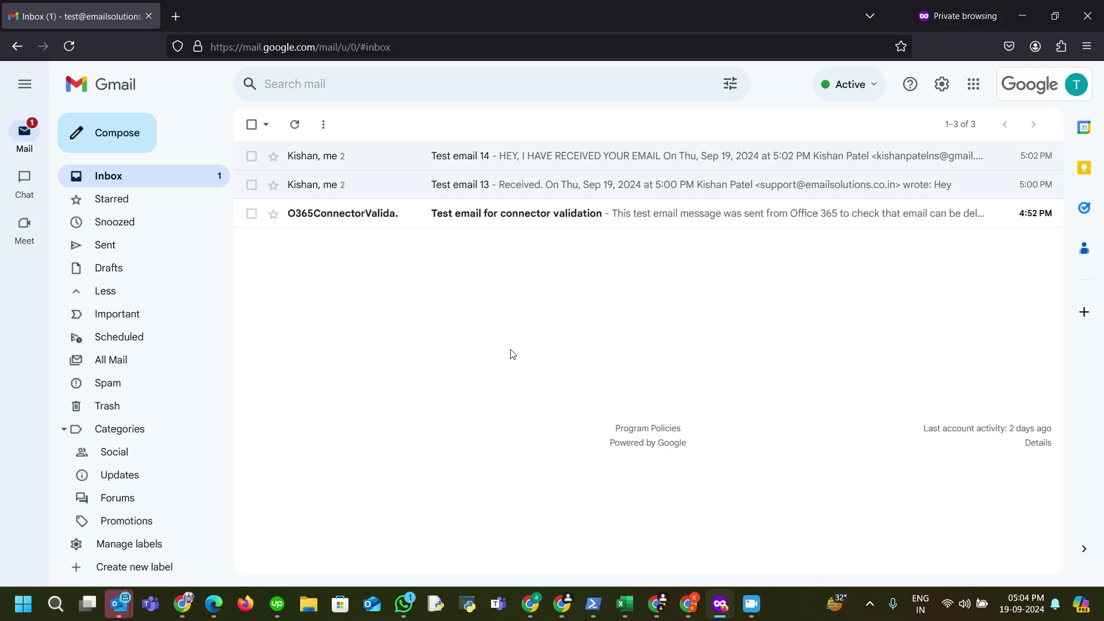
pyautogui.click(434, 165)
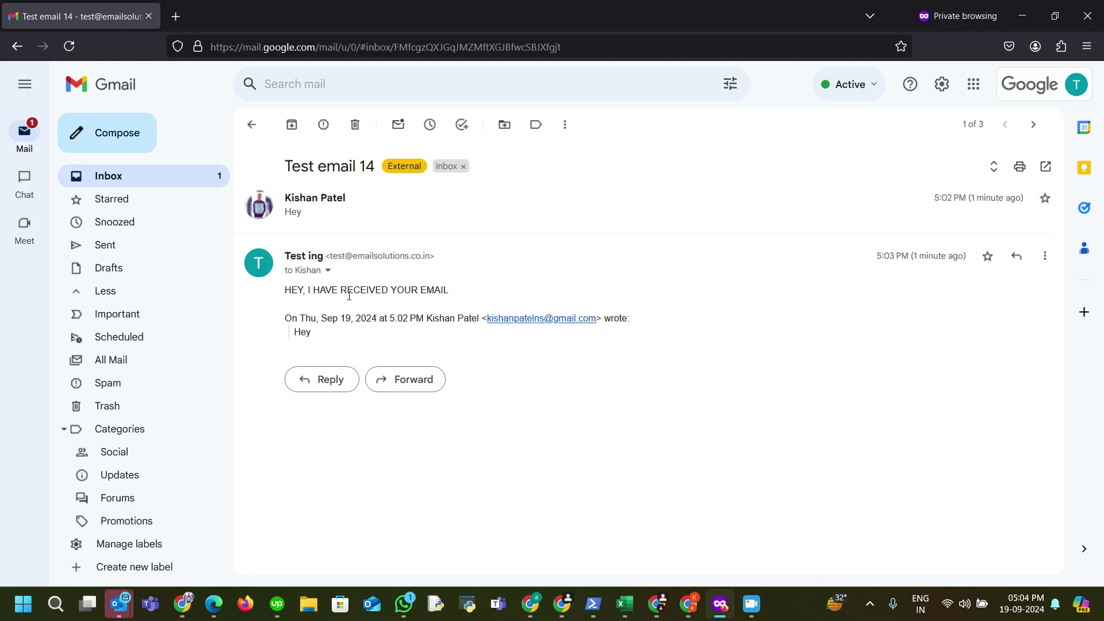
pyautogui.click(251, 125)
pyautogui.click(294, 124)
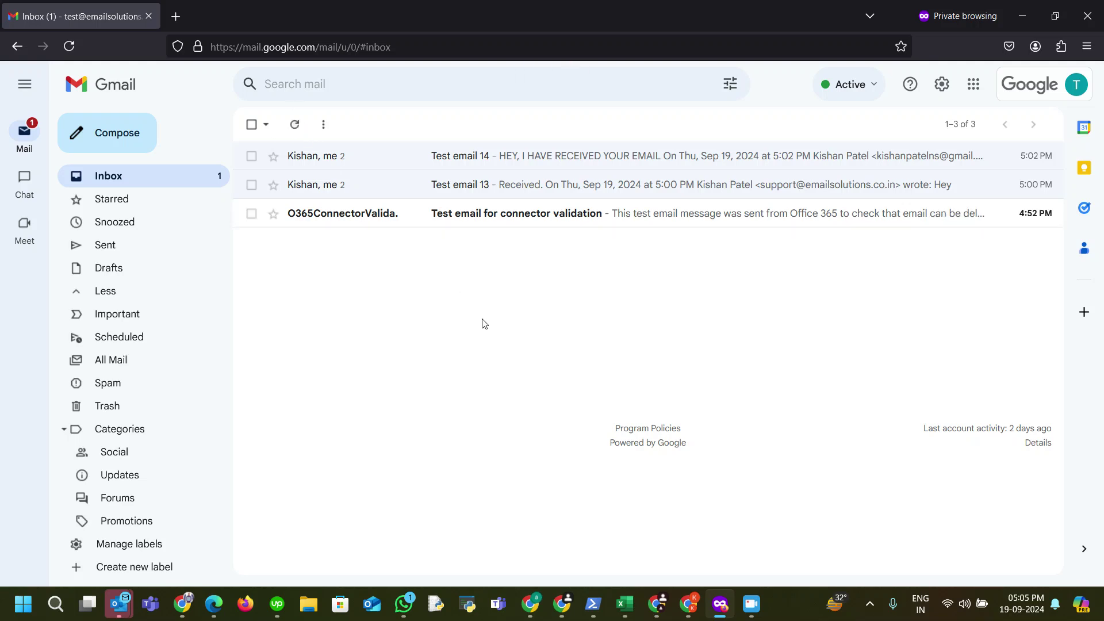
pyautogui.click(296, 126)
pyautogui.click(69, 46)
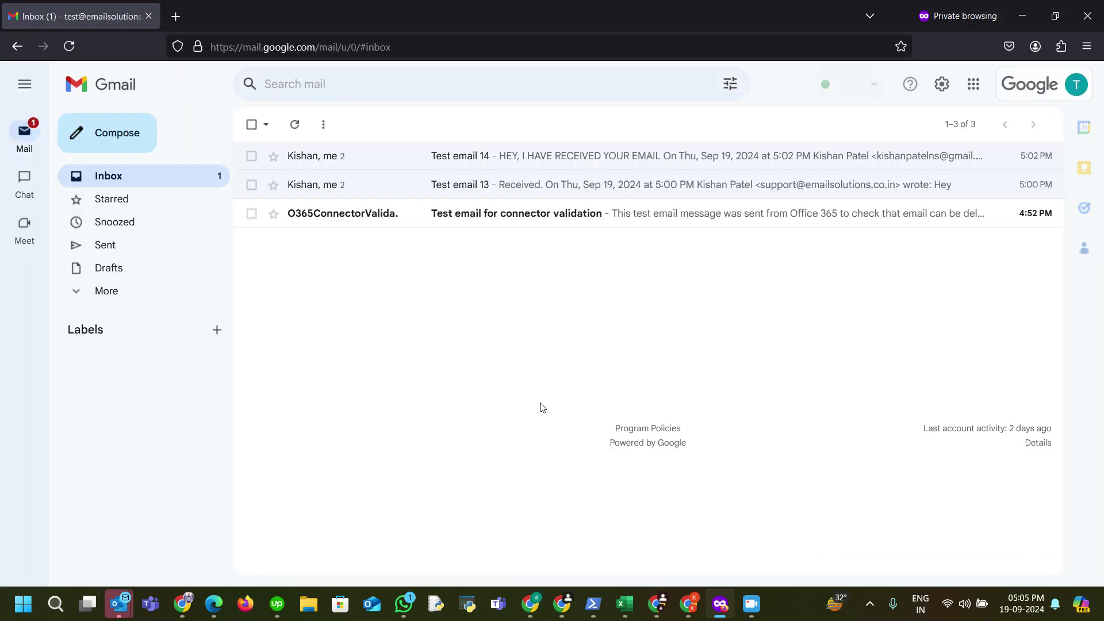
pyautogui.click(118, 293)
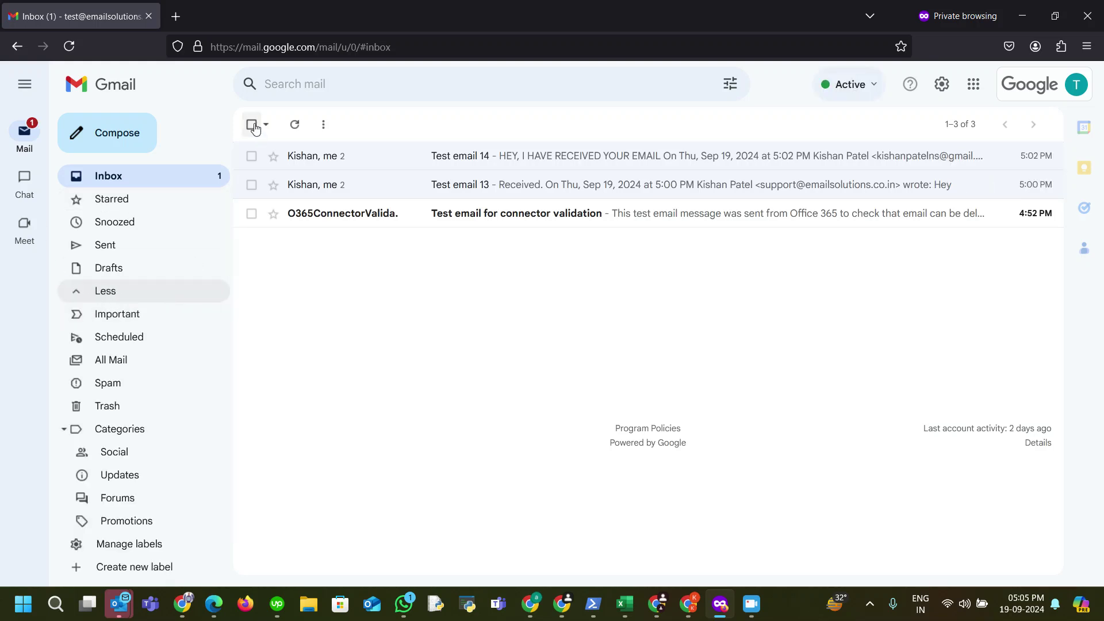
# Step: Refresh Gmail and open the Test email 14 thread showing the new reply
pyautogui.click(294, 126)
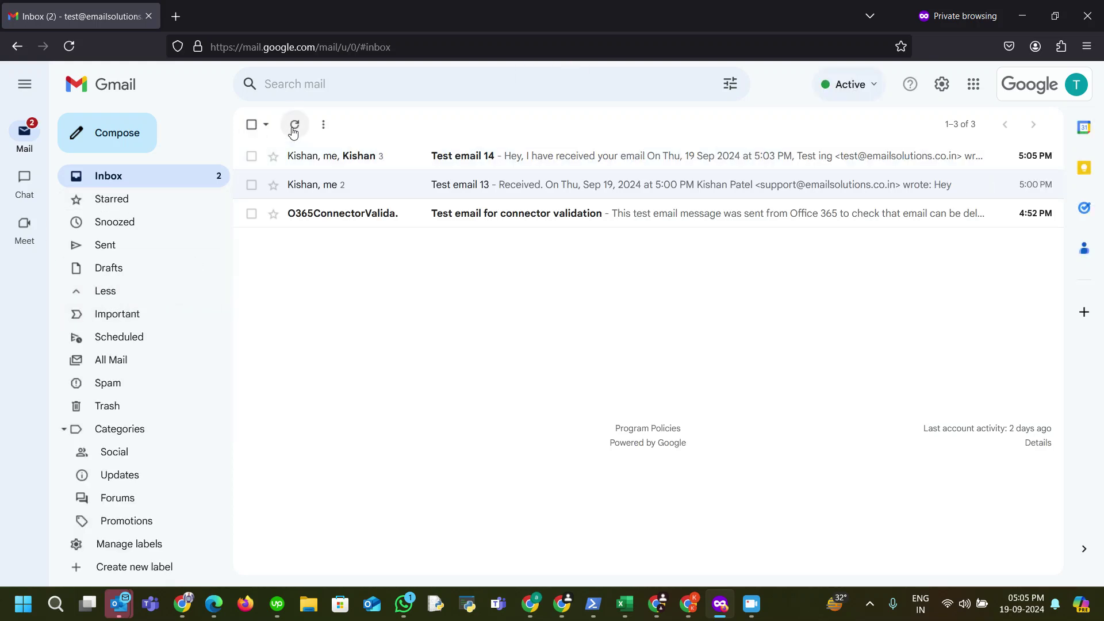
pyautogui.click(466, 168)
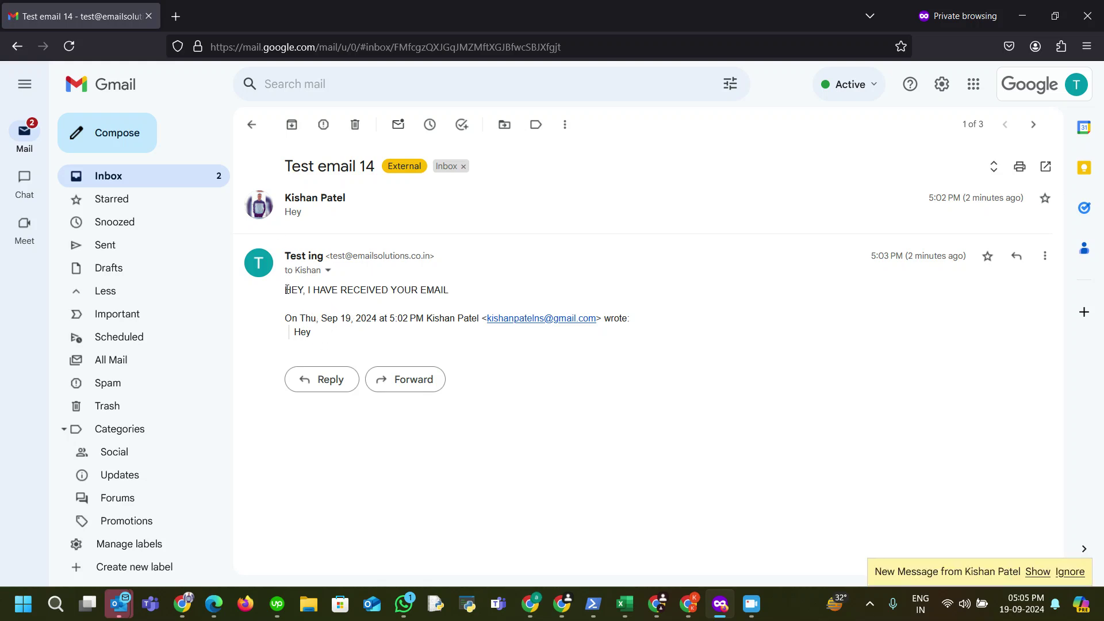
pyautogui.moveTo(288, 290); pyautogui.dragTo(461, 296)
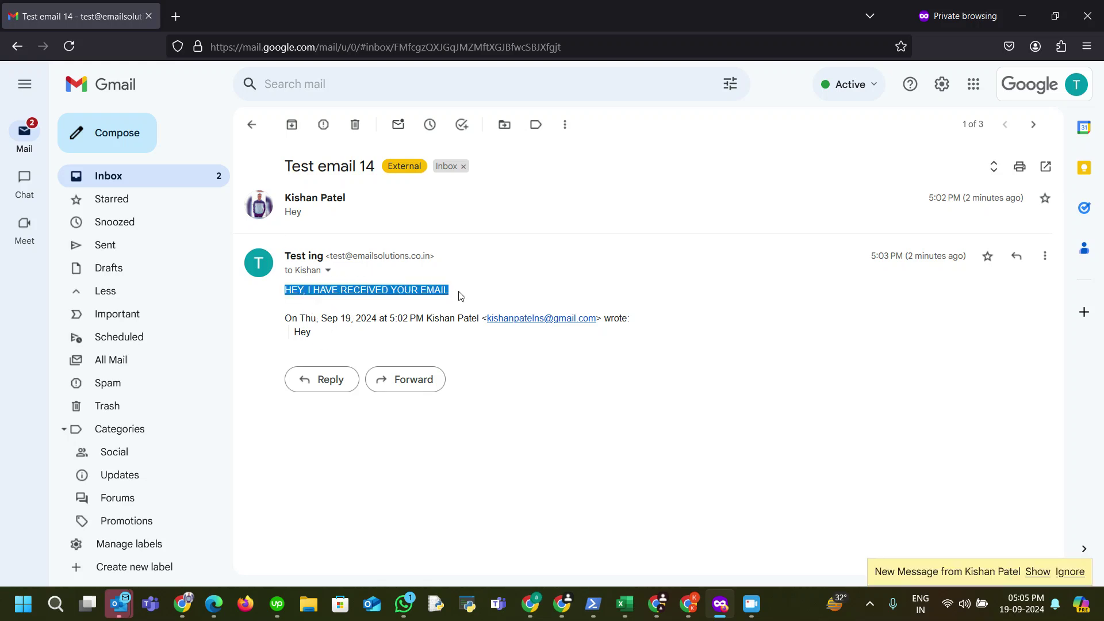
pyautogui.click(507, 366)
pyautogui.click(251, 125)
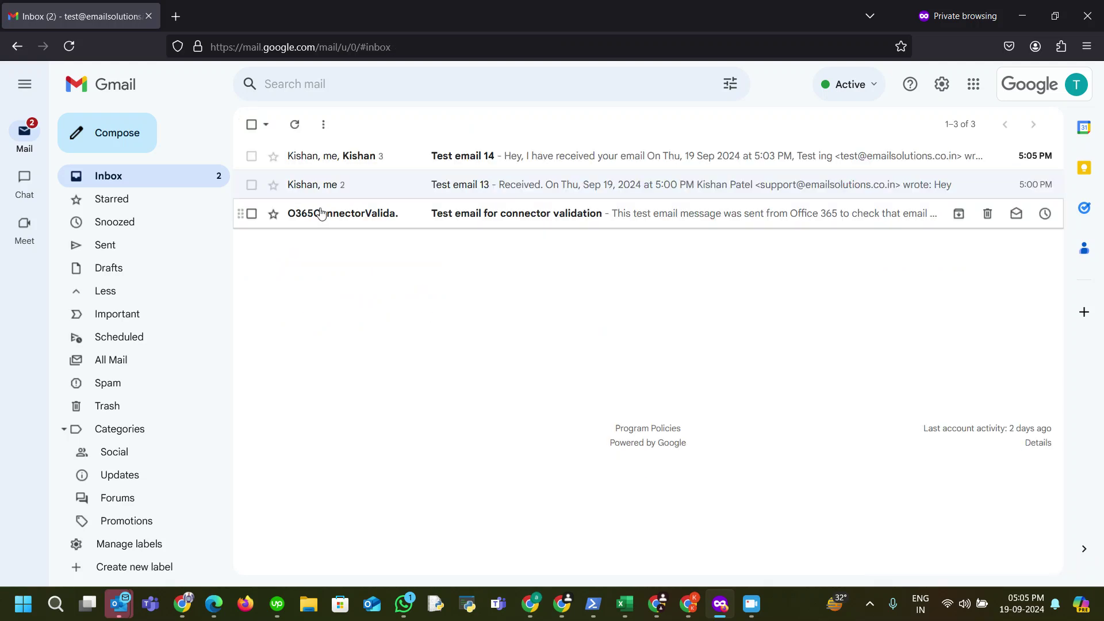
# Step: Reopen Test email 14, expand the earlier reply, and check the sender details of 'Hey, I have received your email'
pyautogui.click(405, 159)
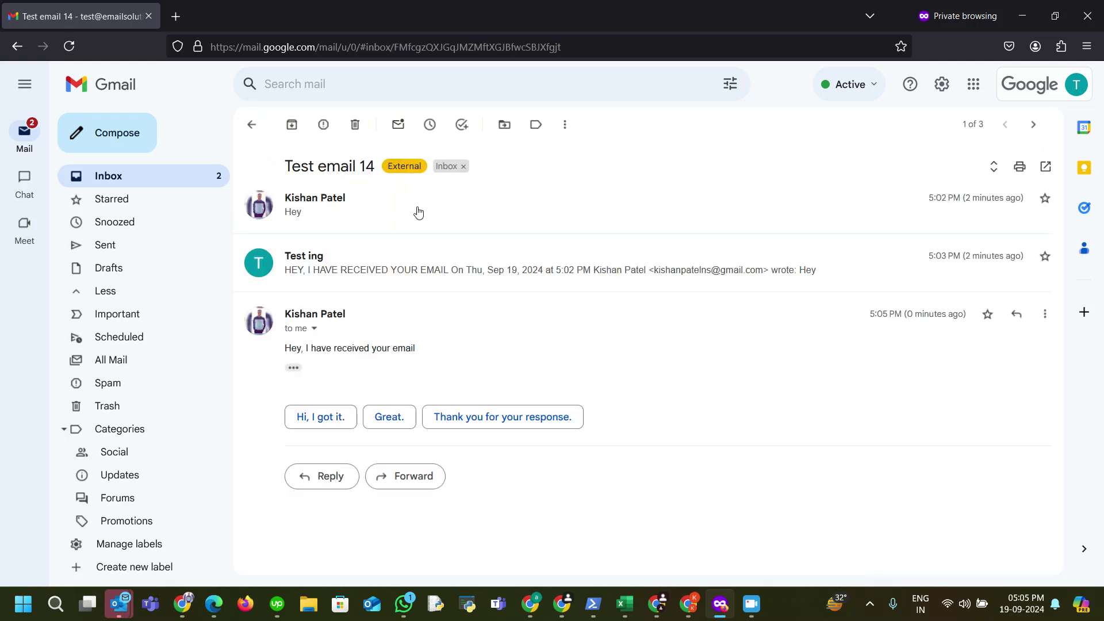
pyautogui.click(347, 286)
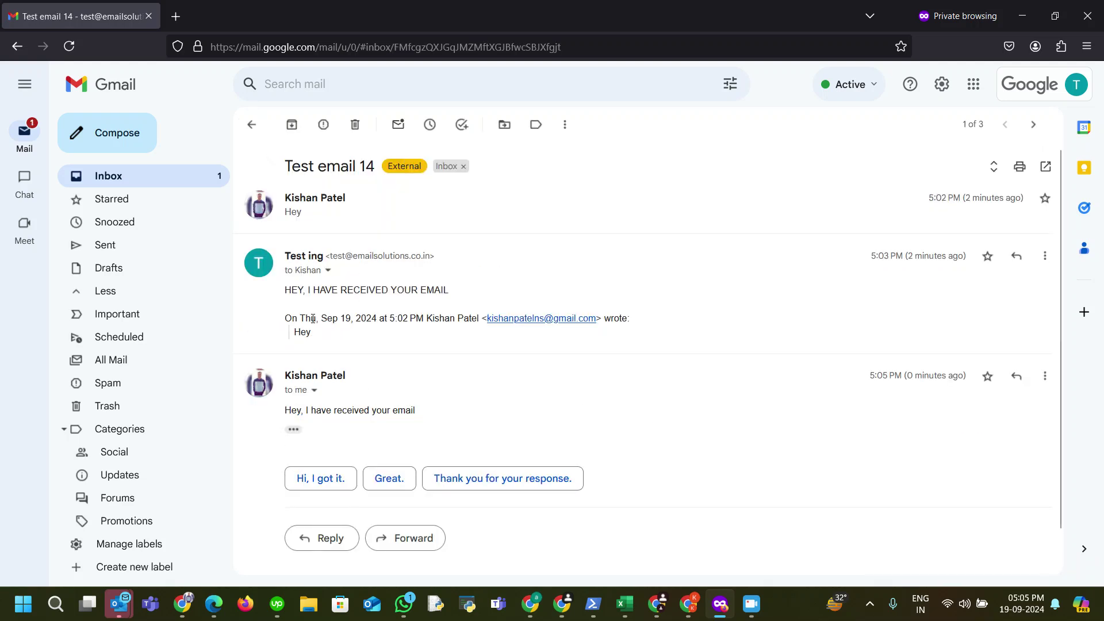
pyautogui.click(314, 391)
pyautogui.click(732, 485)
pyautogui.click(250, 124)
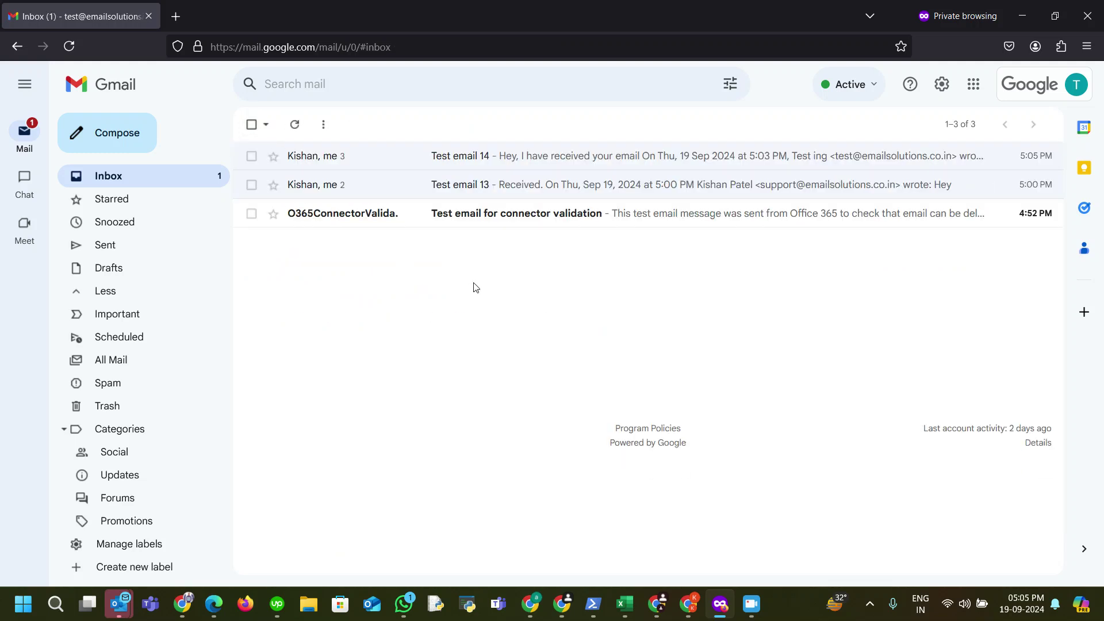
# Step: Read 'Test email for connector validation' in Gmail, then bring up the Microsoft 365 admin center's Active users list
pyautogui.click(483, 217)
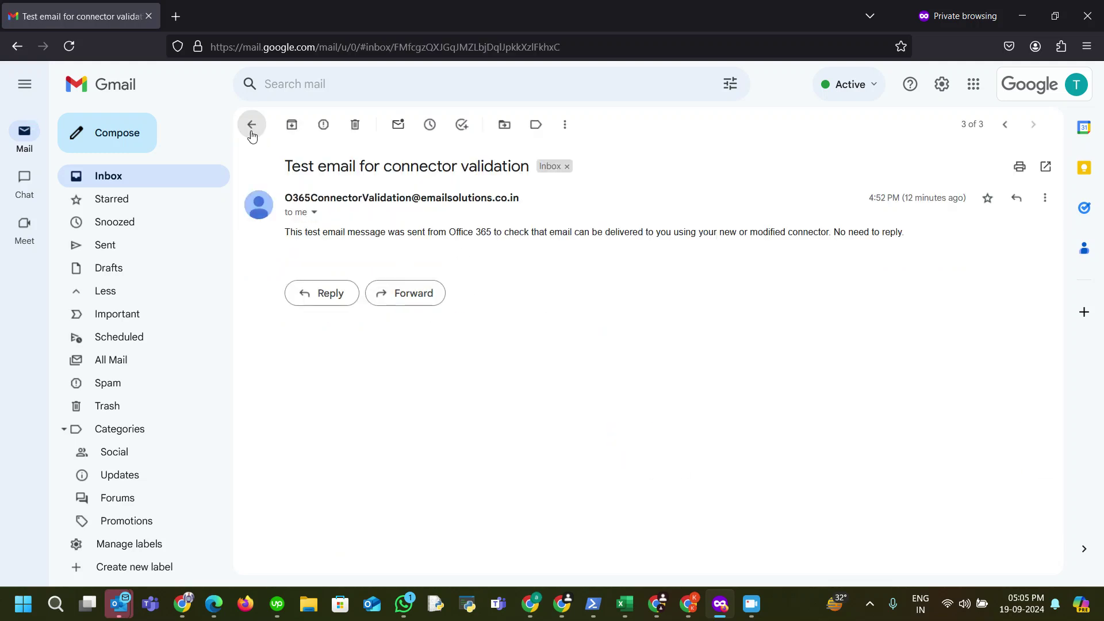
pyautogui.click(251, 126)
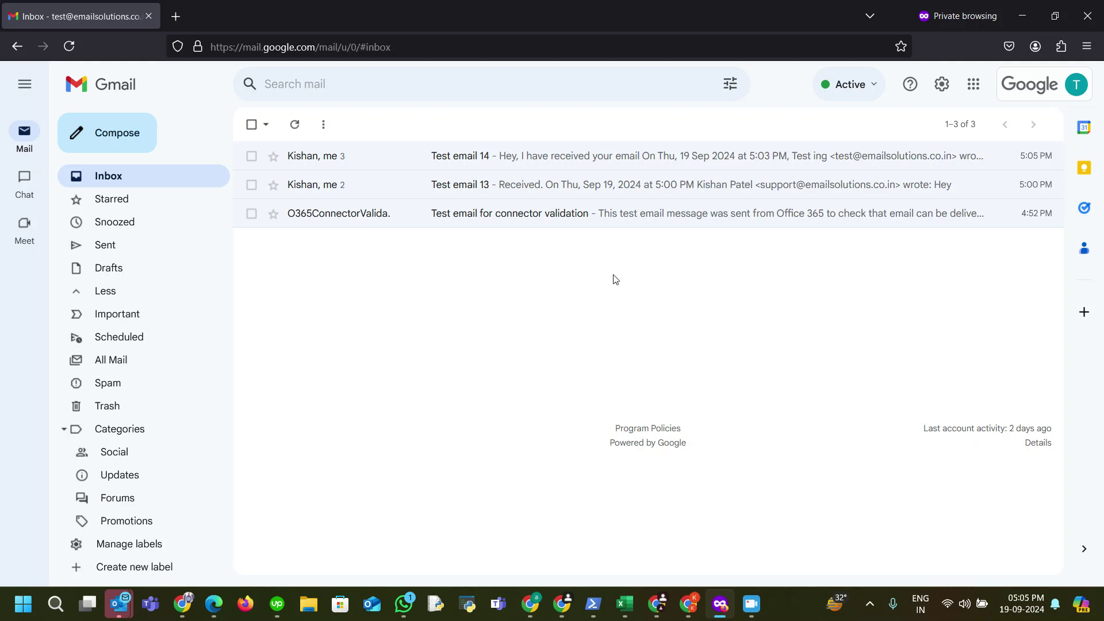
pyautogui.click(720, 603)
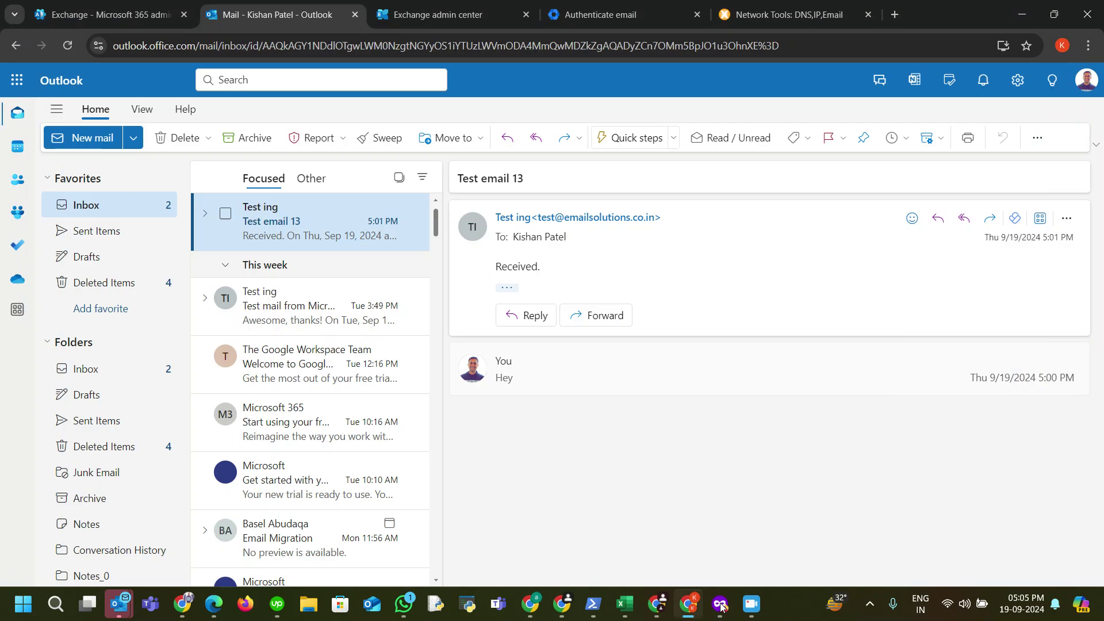
pyautogui.click(105, 16)
pyautogui.scroll(5, 154, 227)
pyautogui.scroll(1, 154, 227)
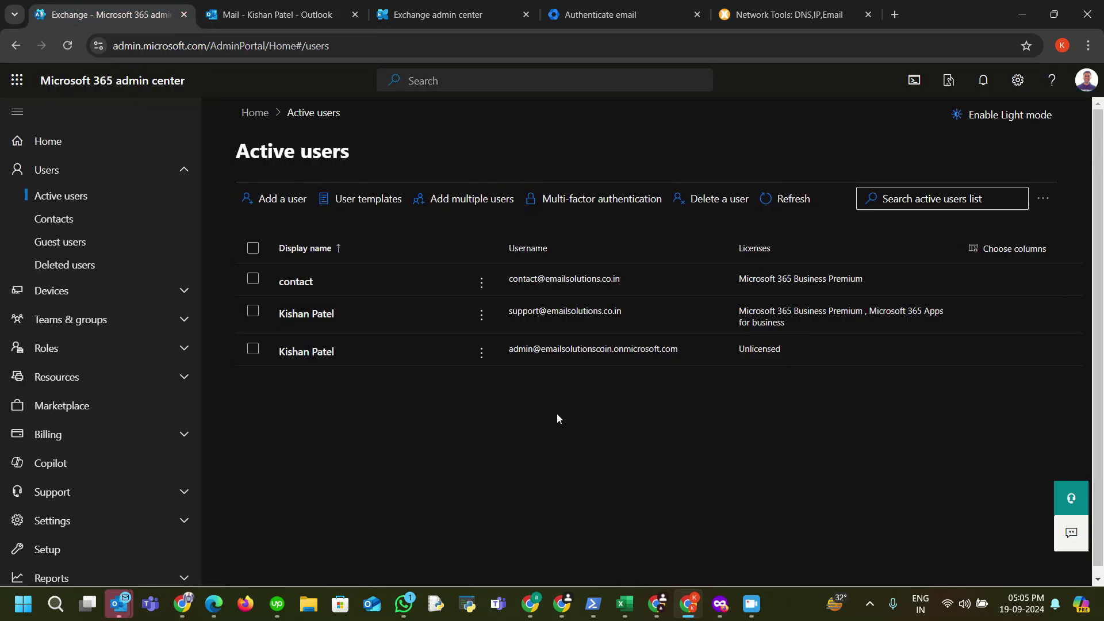